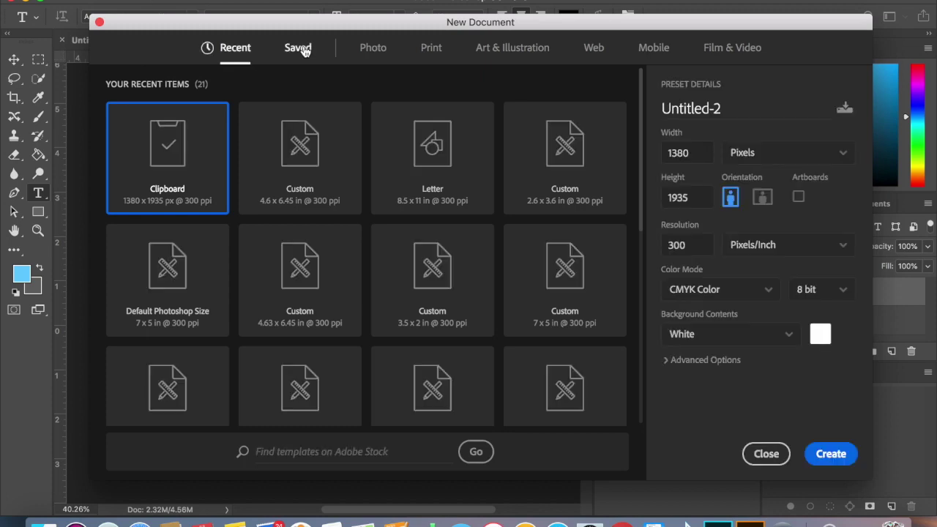
# Create a blank Letter 8.5 x 11 in document at 300 ppi in CMYK Color
pyautogui.click(432, 152)
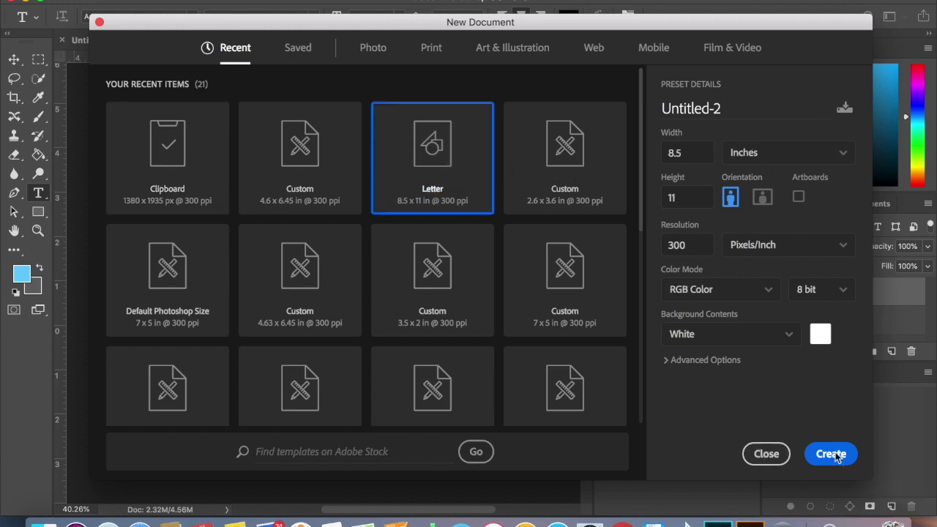
pyautogui.click(718, 297)
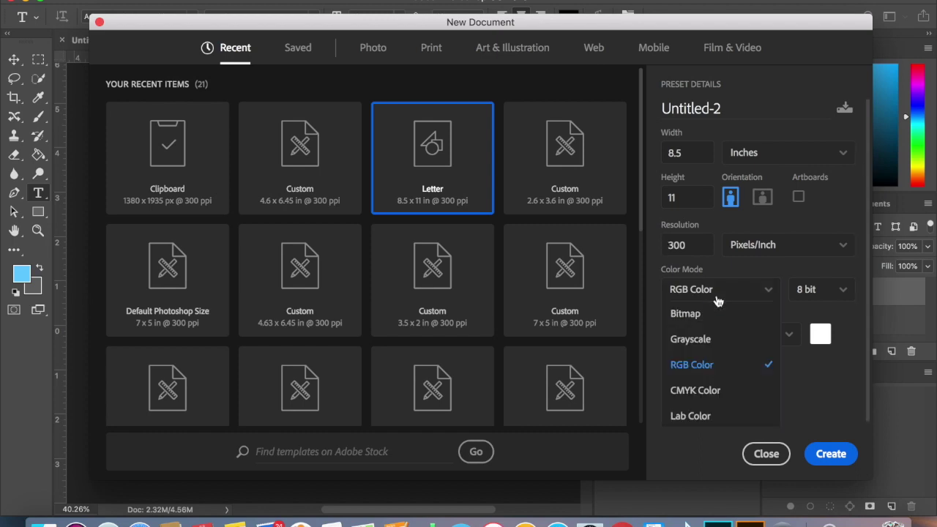
pyautogui.click(716, 389)
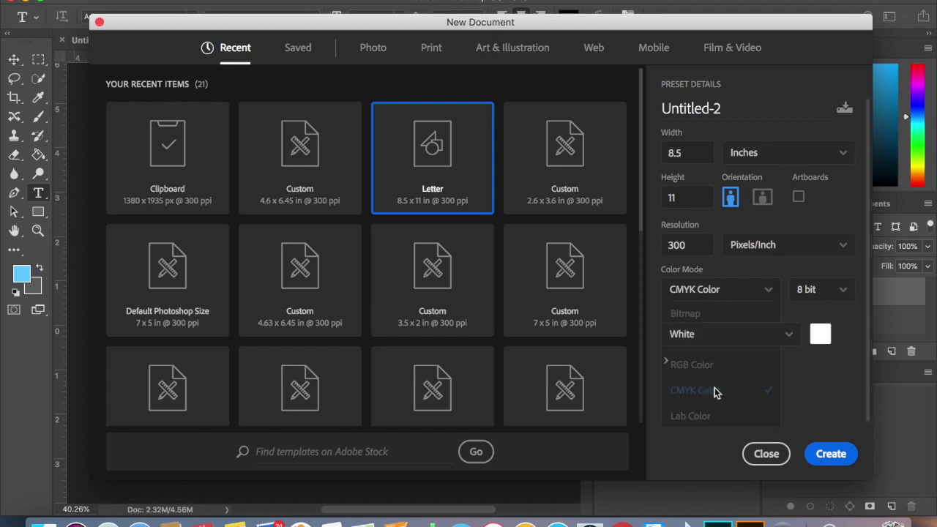
pyautogui.click(826, 456)
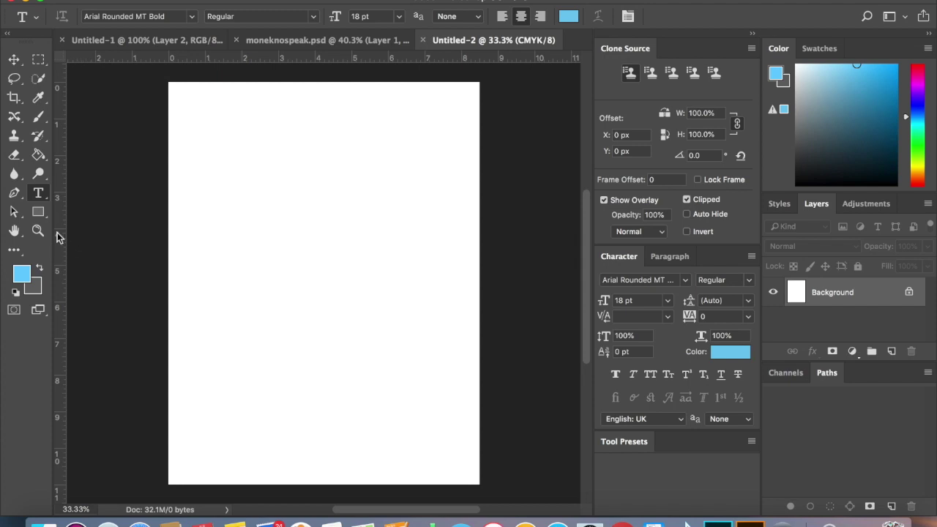
# Set the Rectangle tool to a solid outline stroke with no fill
pyautogui.click(38, 212)
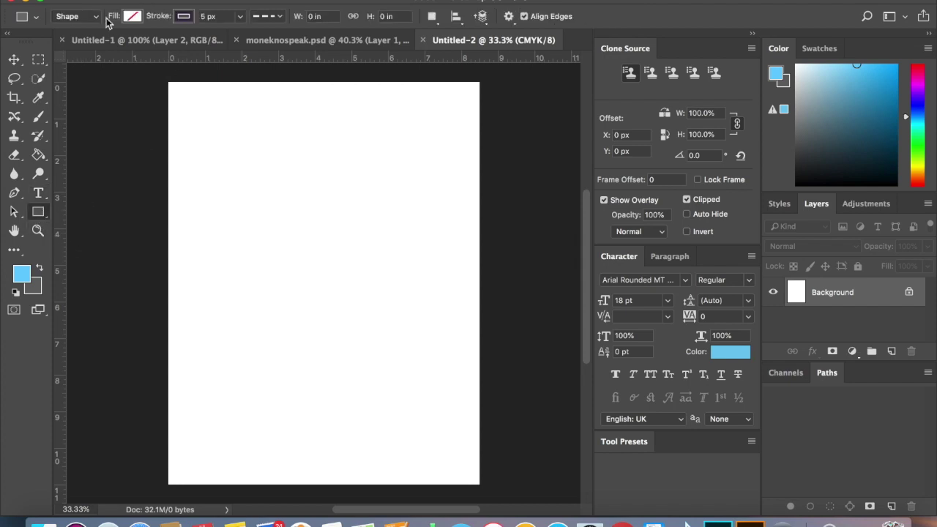
pyautogui.click(270, 18)
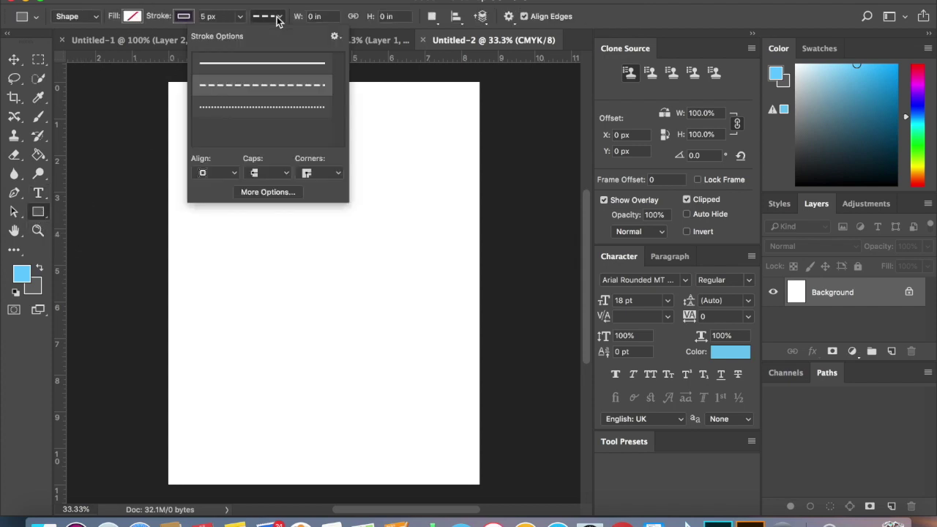
pyautogui.click(266, 65)
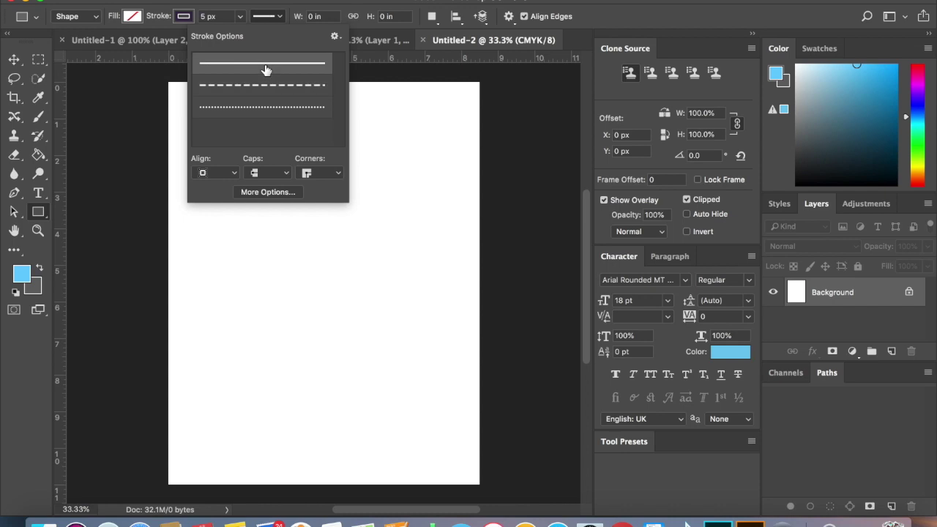
pyautogui.click(278, 16)
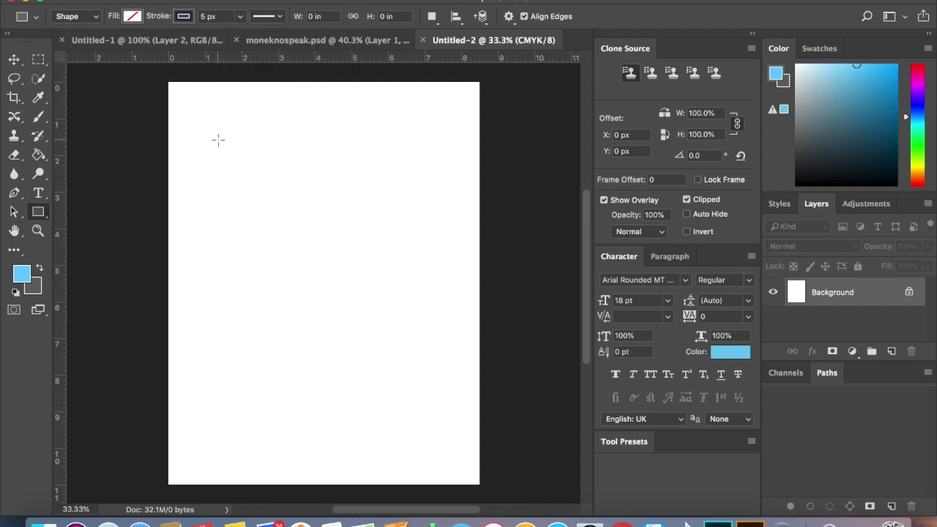
# Draw a rectangle in the upper page and size it to 6.25 x 4.5 in
pyautogui.moveTo(218, 139); pyautogui.dragTo(441, 294)
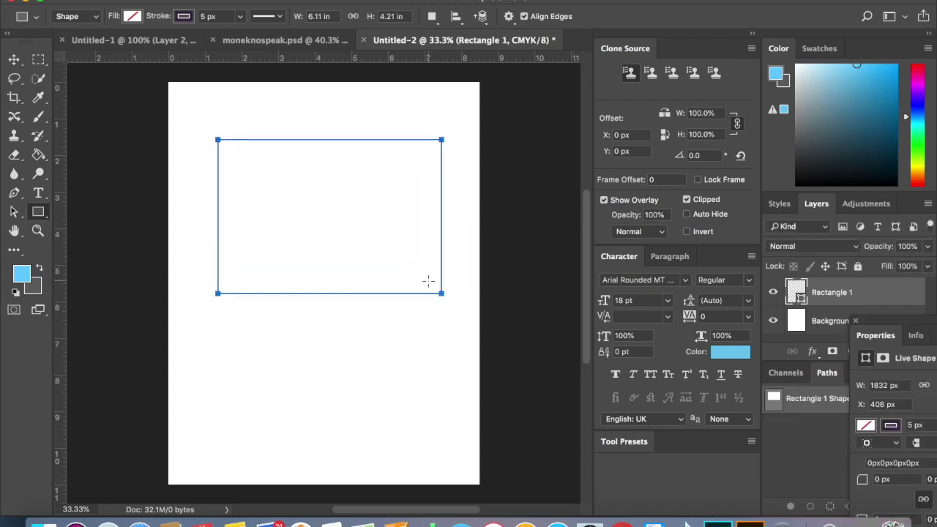
pyautogui.click(320, 17)
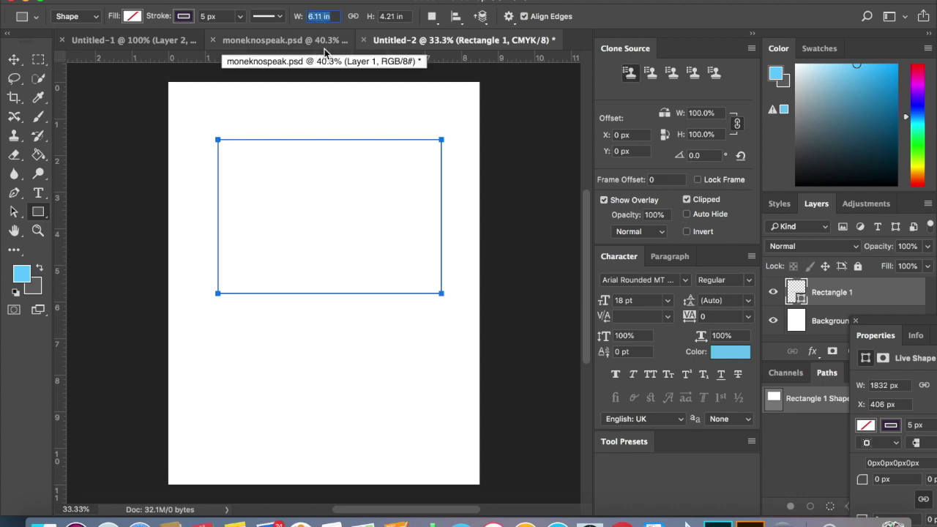
pyautogui.write('6.25')
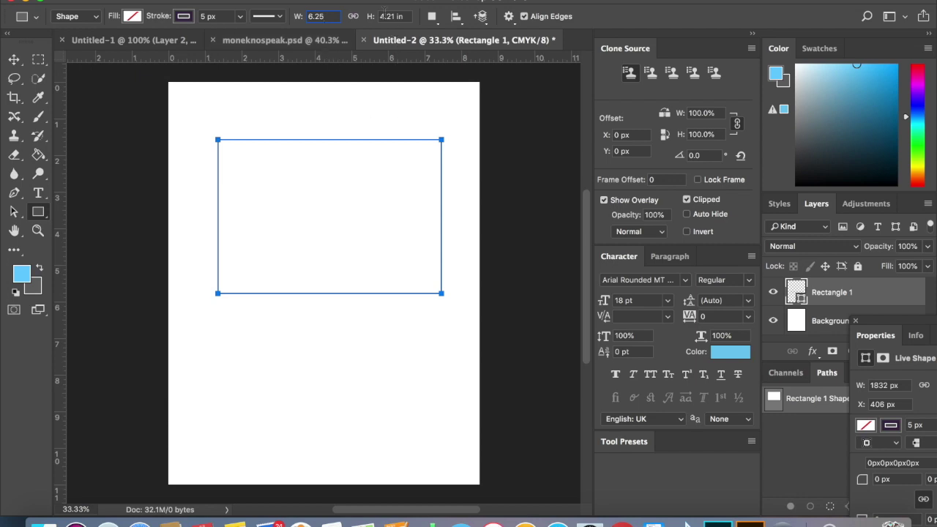
pyautogui.press('Tab')
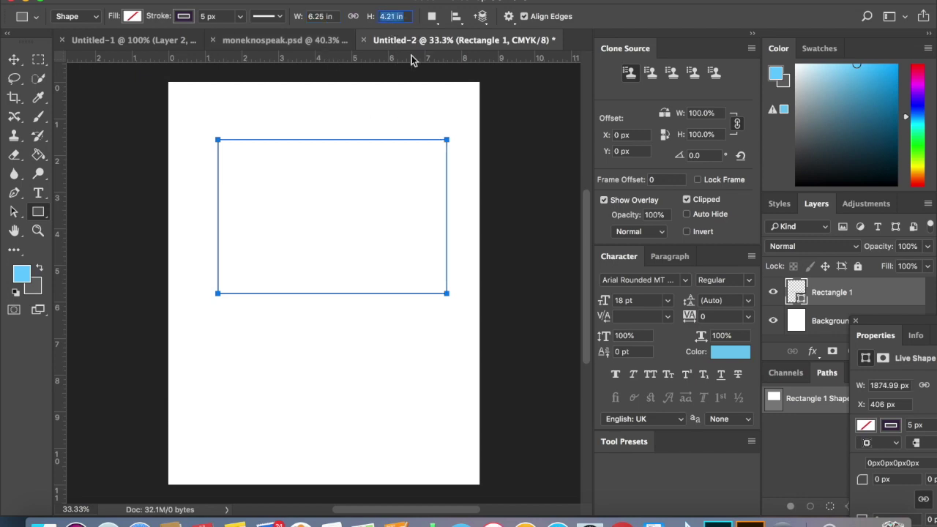
pyautogui.write('4.5')
pyautogui.press('Return')
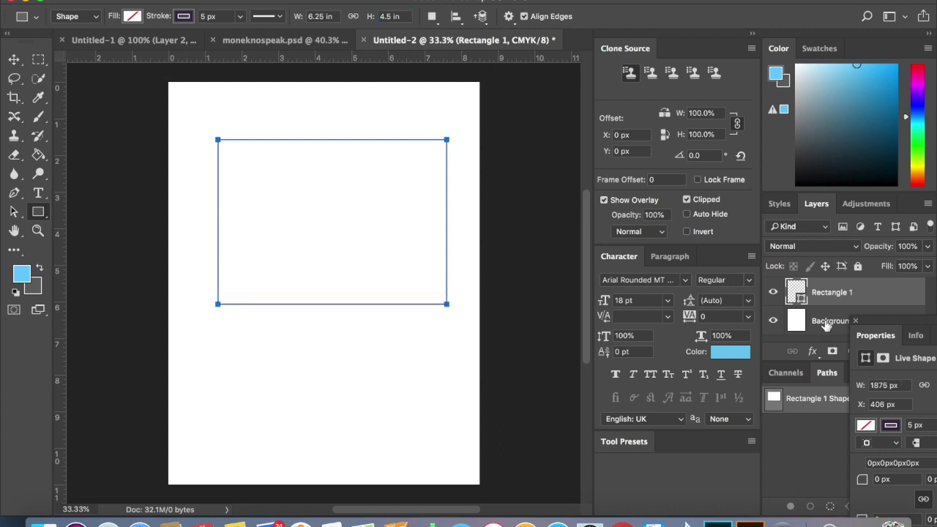
pyautogui.click(855, 321)
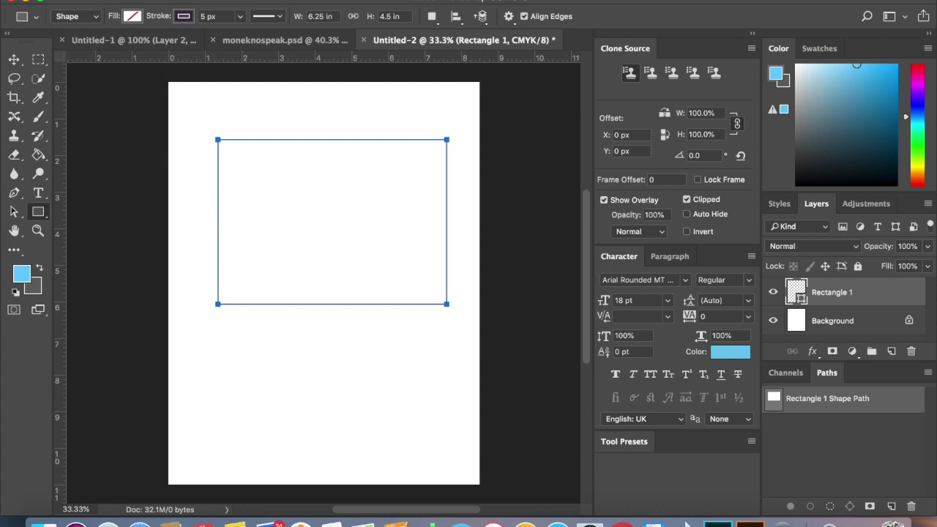
pyautogui.click(167, 0)
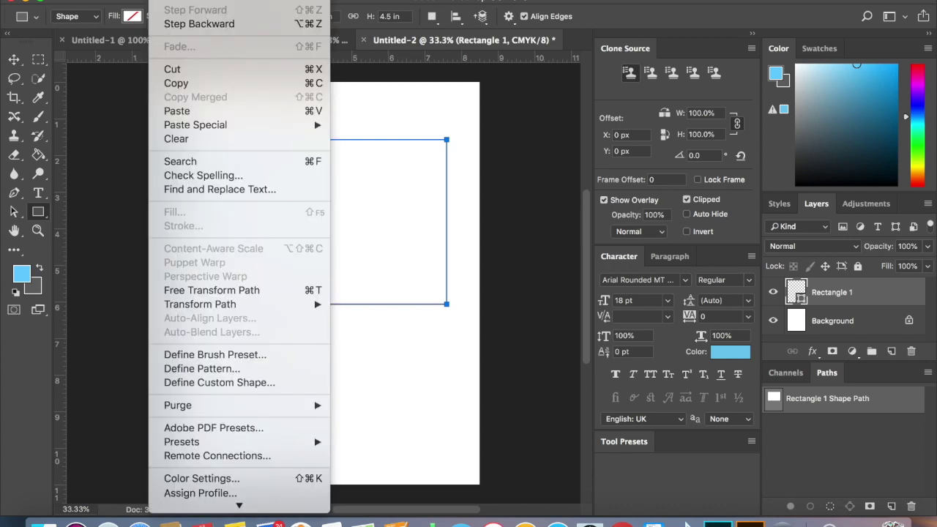
# Duplicate Rectangle 1 and move the copy directly below the original
pyautogui.press('Escape')
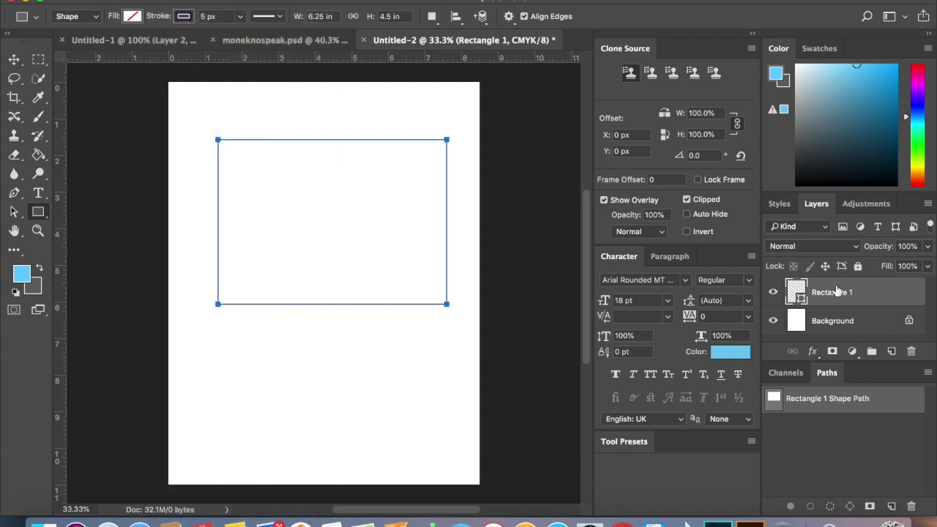
pyautogui.rightClick(837, 290)
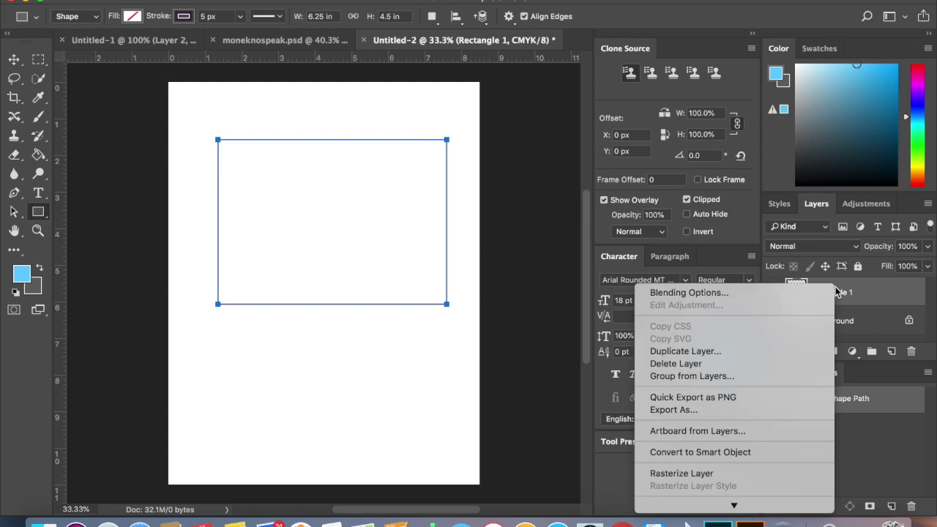
pyautogui.click(754, 357)
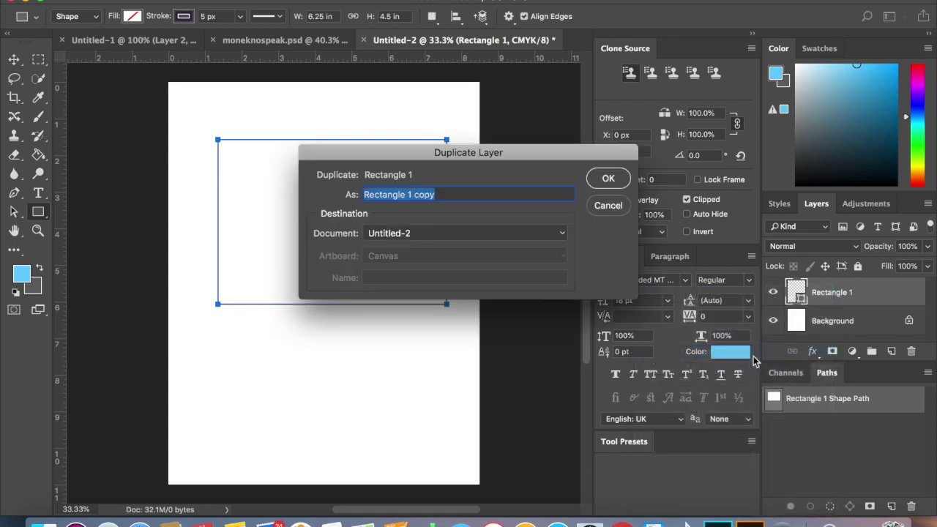
pyautogui.click(608, 179)
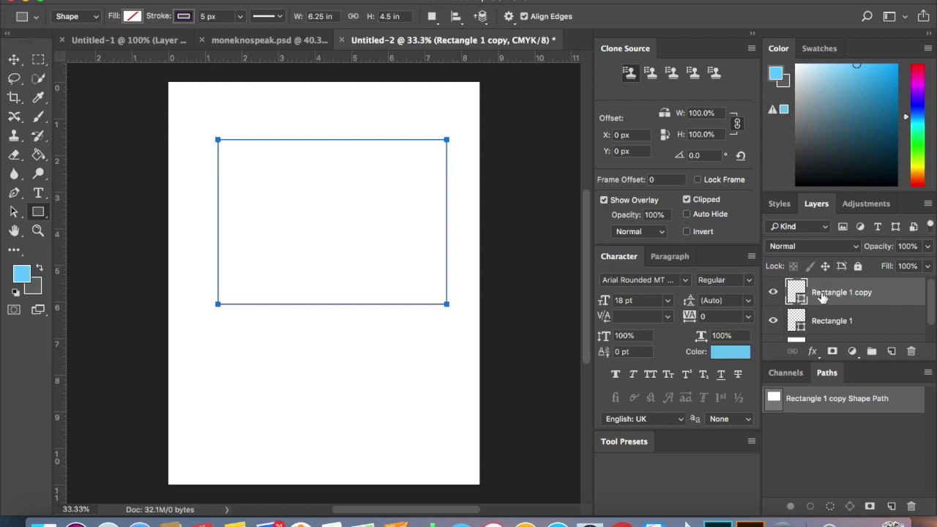
pyautogui.click(14, 60)
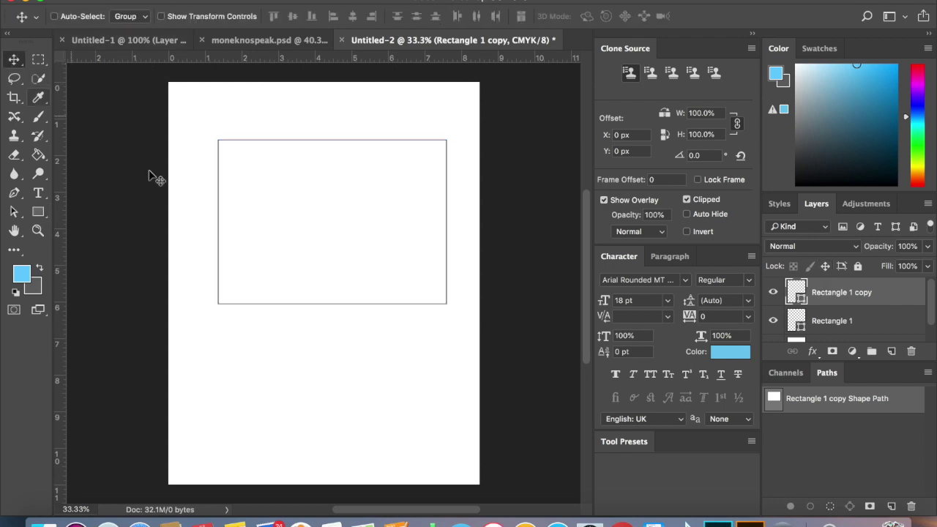
pyautogui.moveTo(329, 241); pyautogui.dragTo(320, 383)
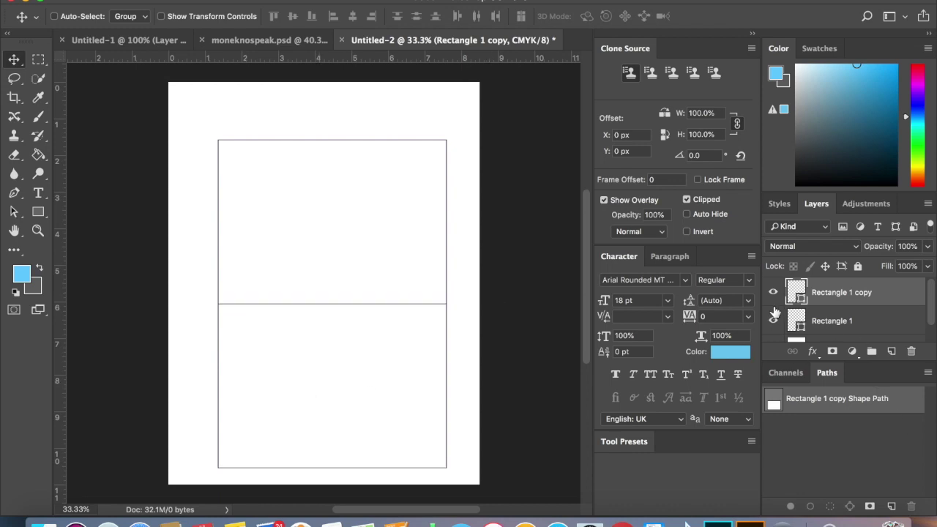
# Rasterize both rectangle layers and merge them into one layer
pyautogui.rightClick(819, 293)
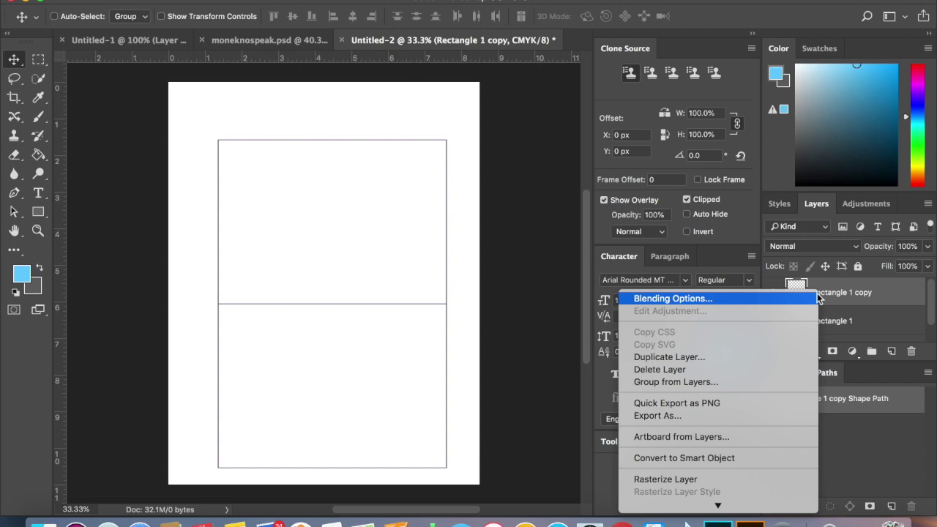
pyautogui.click(770, 480)
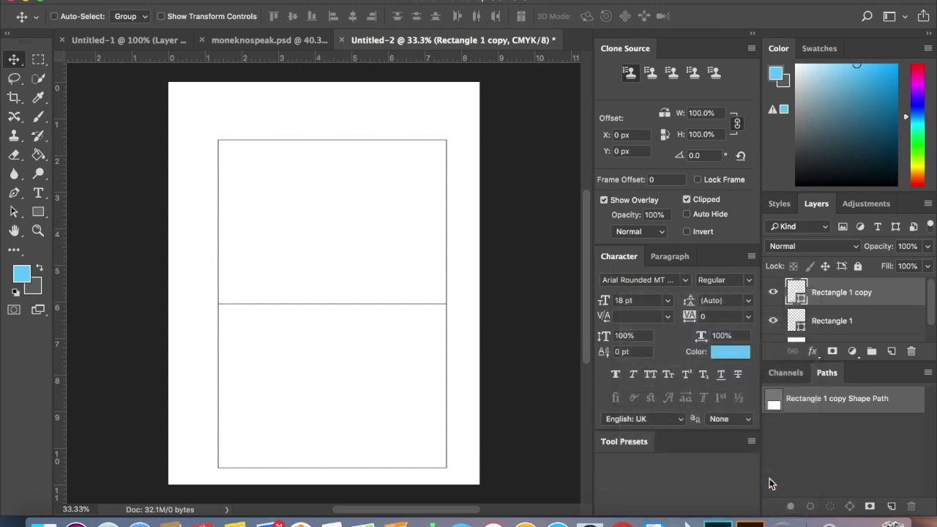
pyautogui.rightClick(830, 324)
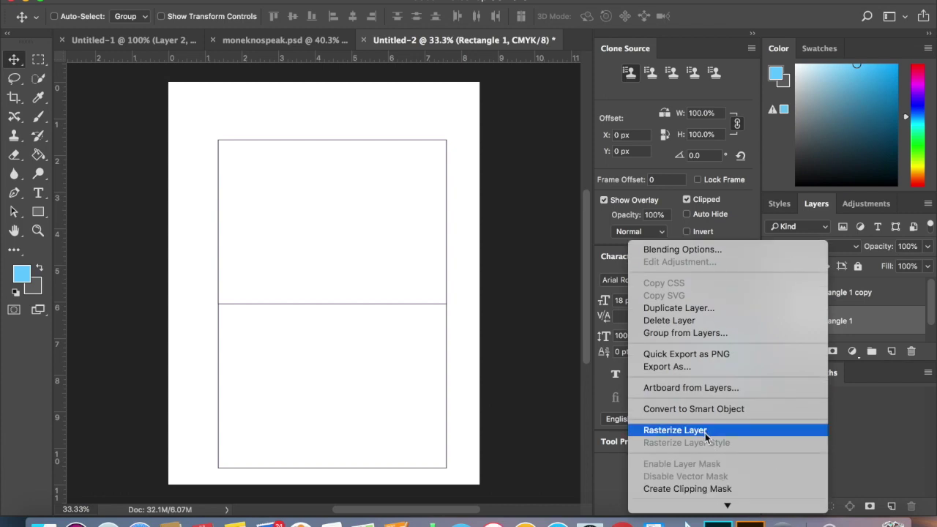
pyautogui.click(705, 434)
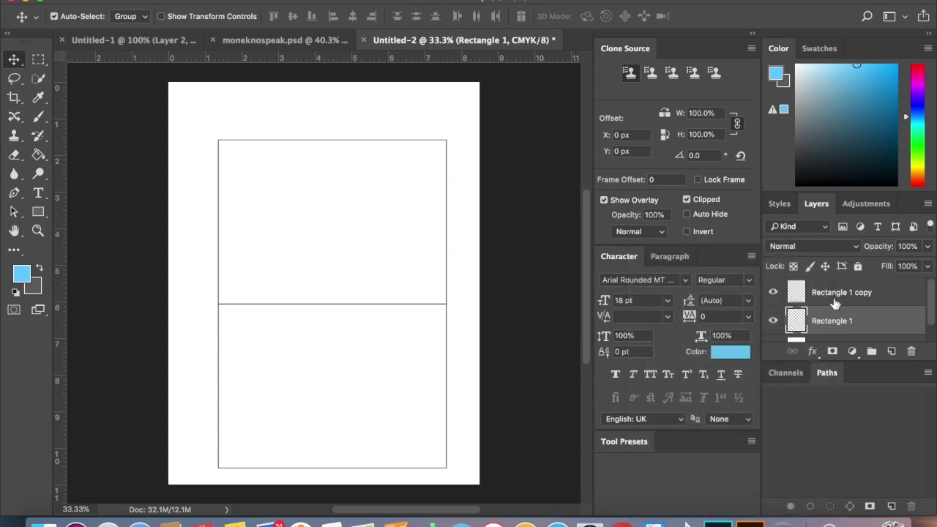
pyautogui.keyDown('shift'); pyautogui.click(834, 298); pyautogui.keyUp('shift')
pyautogui.rightClick(834, 298)
pyautogui.moveTo(732, 505)
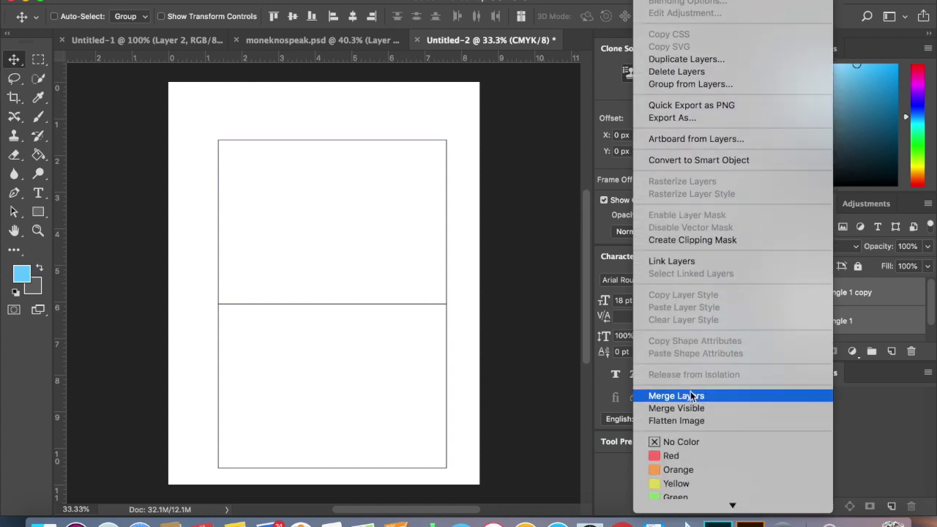
pyautogui.click(686, 395)
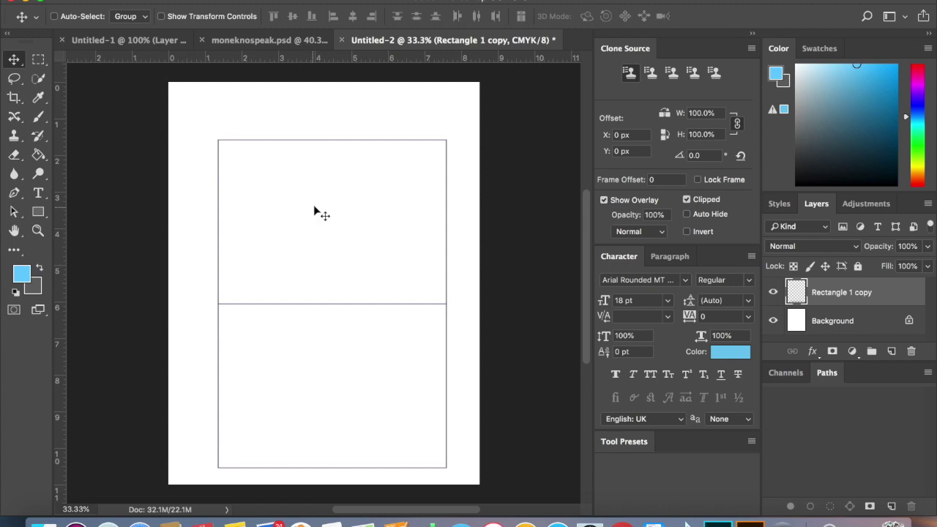
# Rotate the canvas 90° clockwise to a landscape page
pyautogui.click(164, 0)
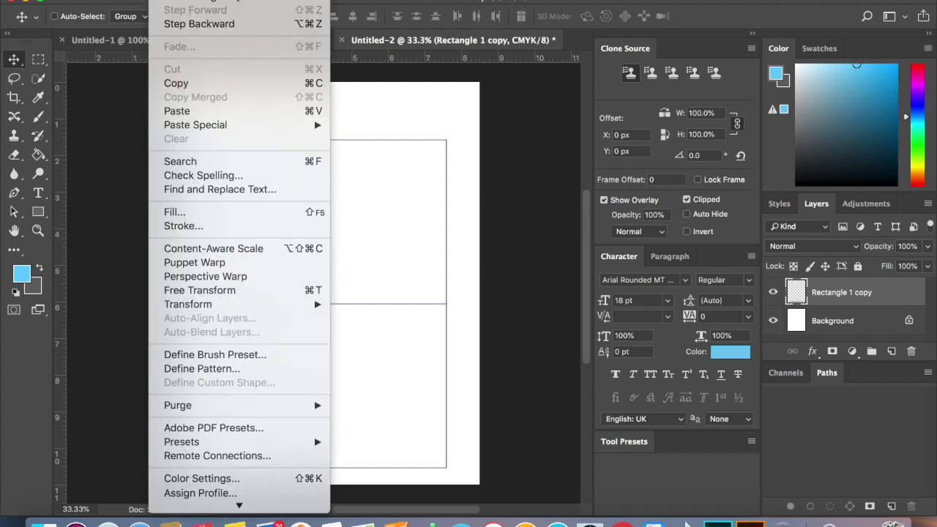
pyautogui.moveTo(194, 0)
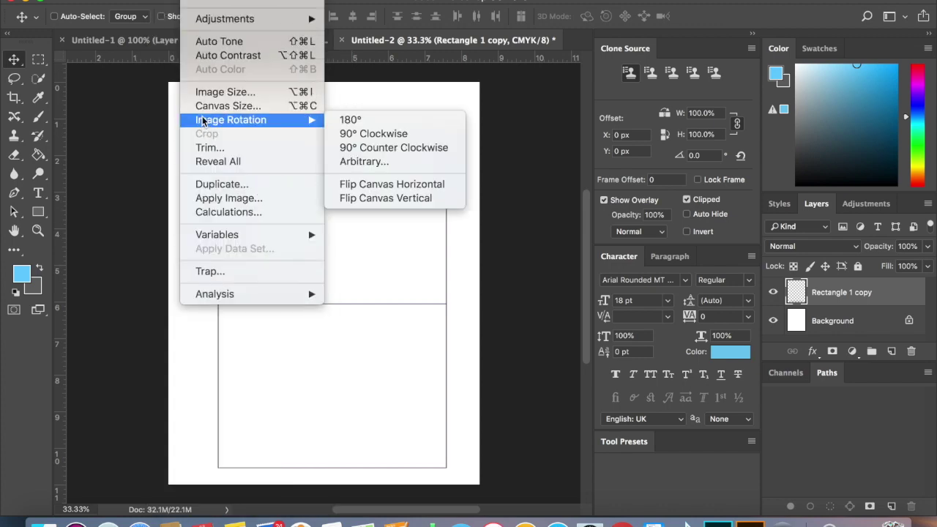
pyautogui.moveTo(213, 120)
pyautogui.click(356, 137)
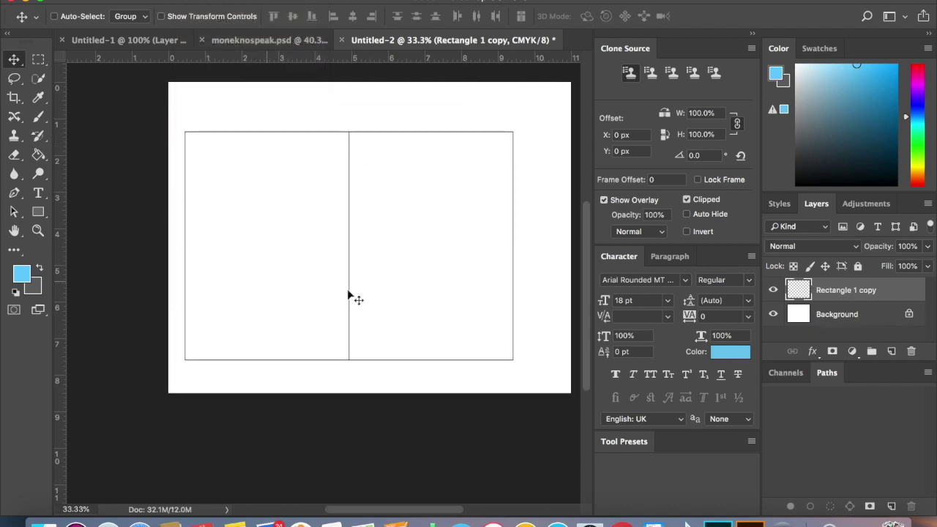
# Rename the merged layer 'template' and shift it slightly right and up
pyautogui.doubleClick(833, 291)
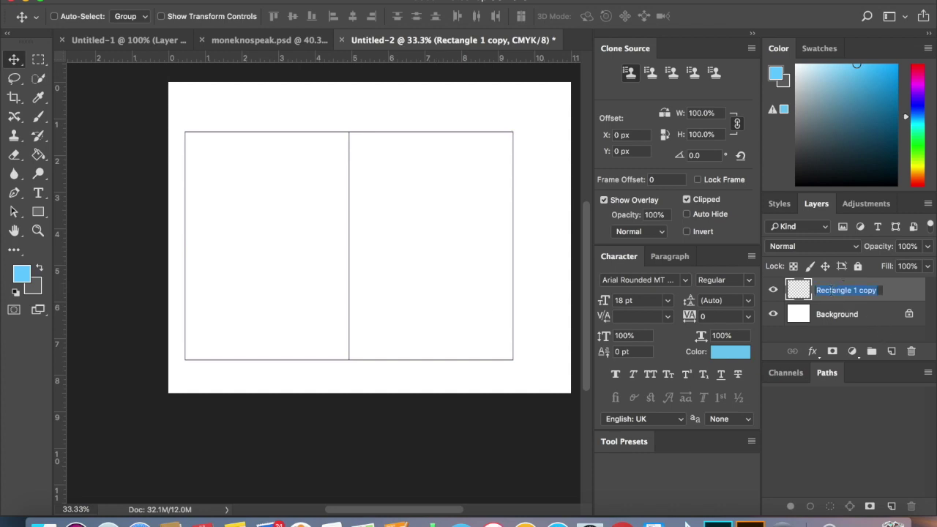
pyautogui.write('template')
pyautogui.press('Return')
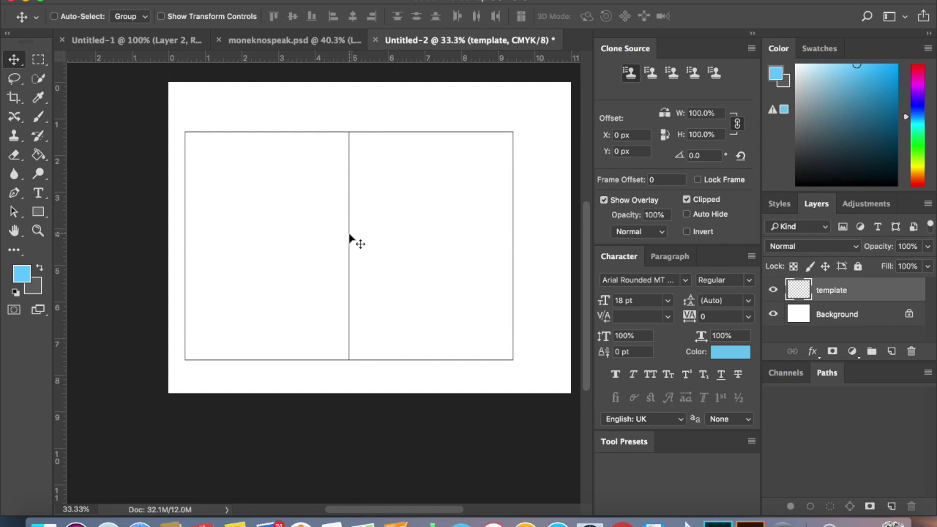
pyautogui.moveTo(355, 235); pyautogui.dragTo(369, 232)
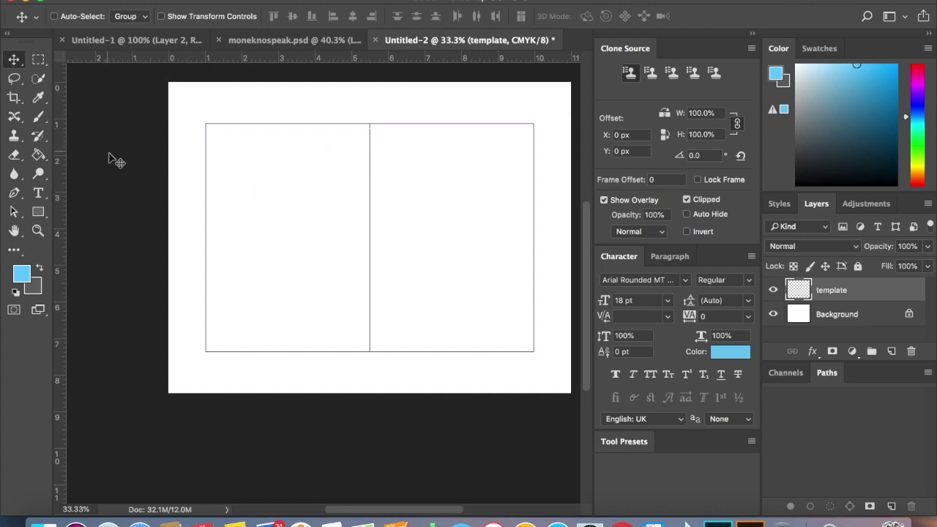
# Zoom and pan with the Hand tool so the whole landscape page is centred
pyautogui.click(14, 231)
pyautogui.scroll(3, 306, 388)
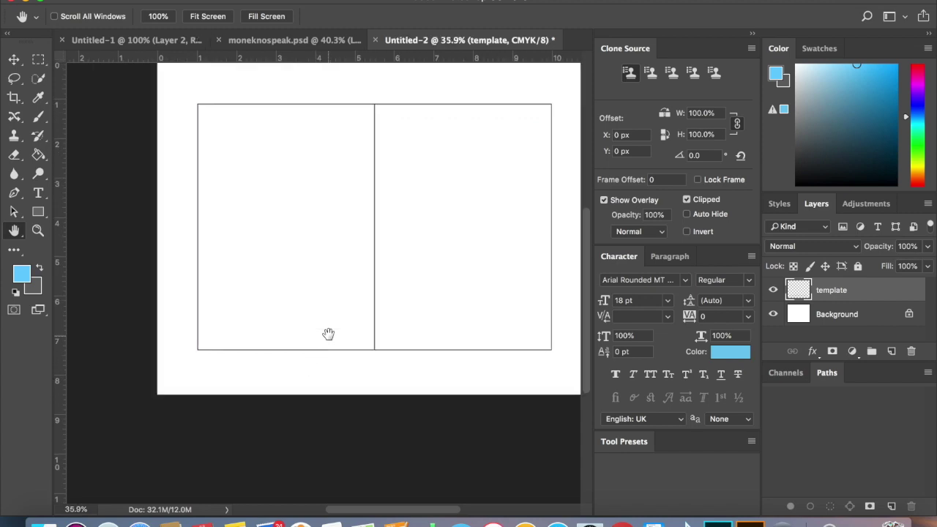
pyautogui.moveTo(309, 335); pyautogui.dragTo(239, 336)
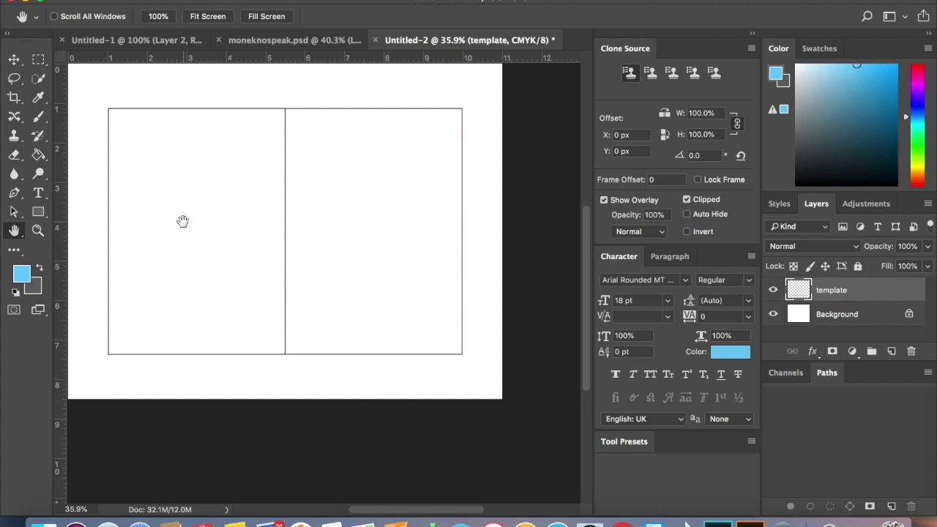
pyautogui.click(14, 59)
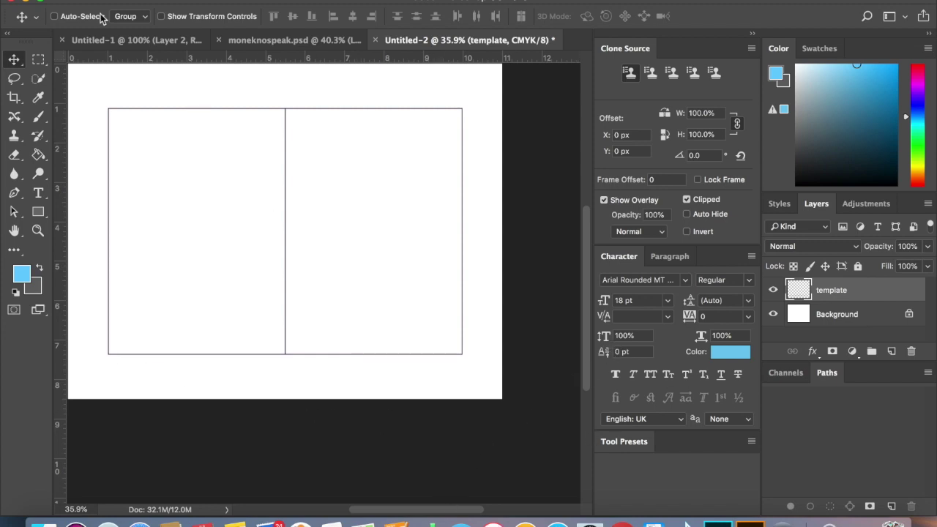
pyautogui.click(14, 230)
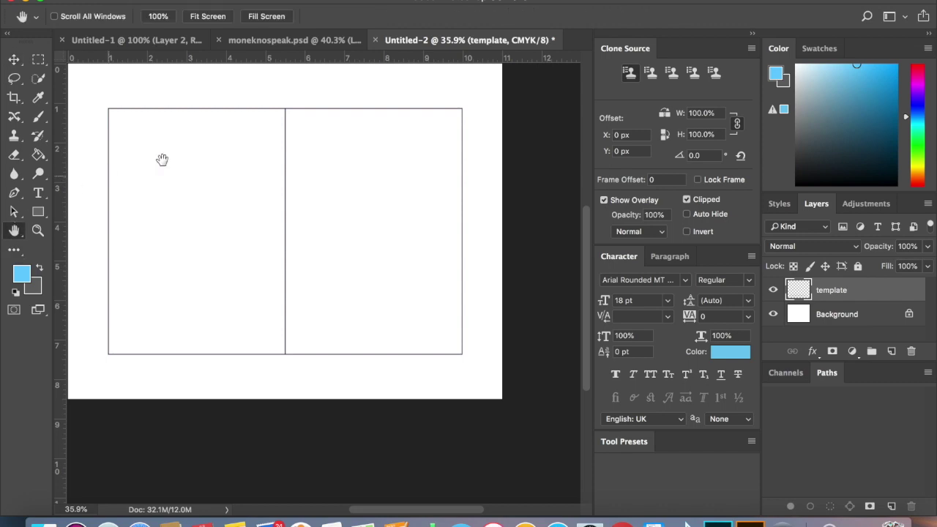
pyautogui.moveTo(227, 150); pyautogui.dragTo(263, 196)
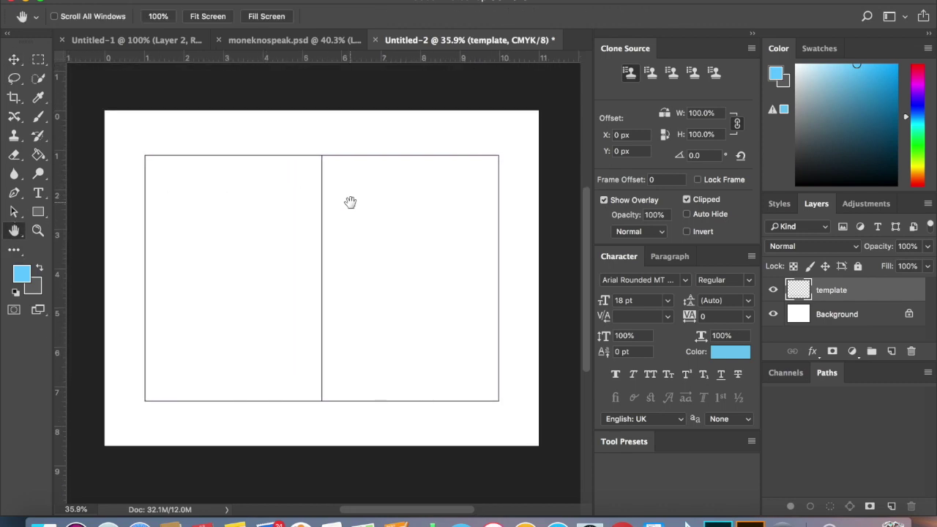
# Switch the Rectangle tool's stroke to a dashed line
pyautogui.click(39, 213)
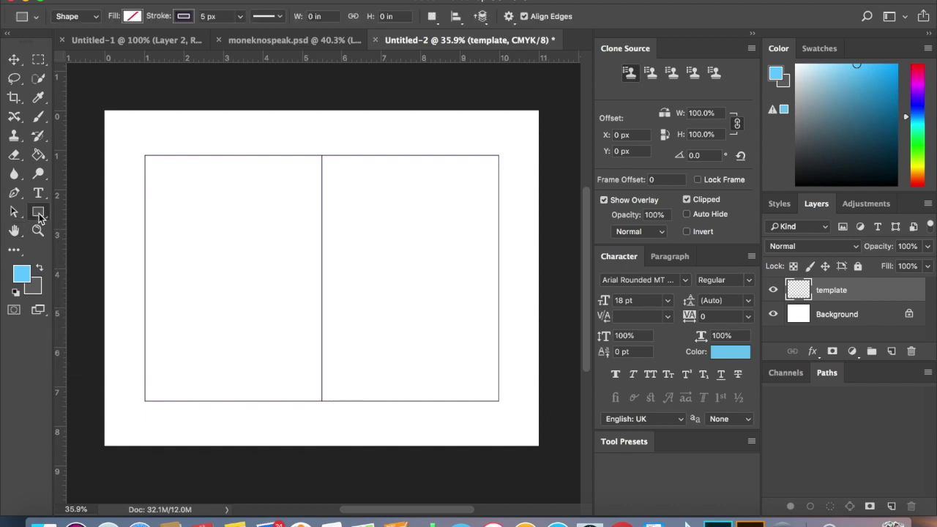
pyautogui.click(38, 213)
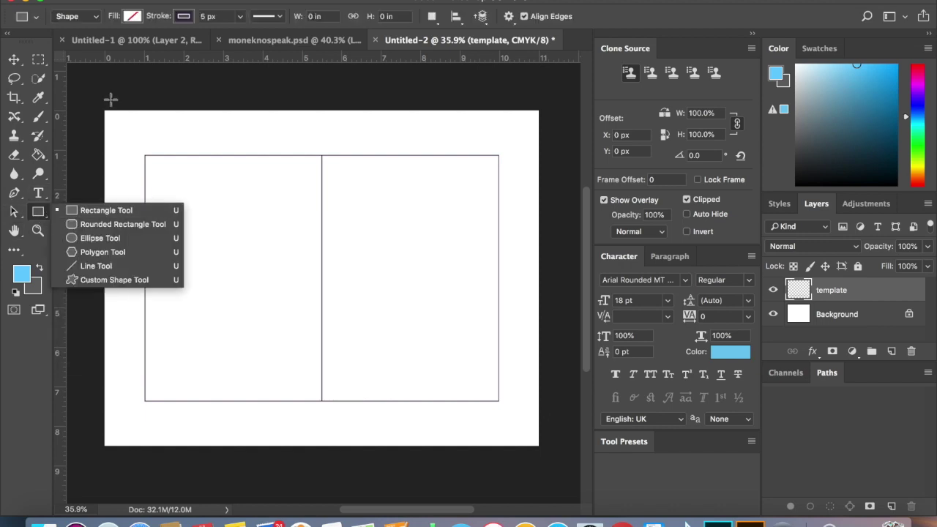
pyautogui.click(285, 19)
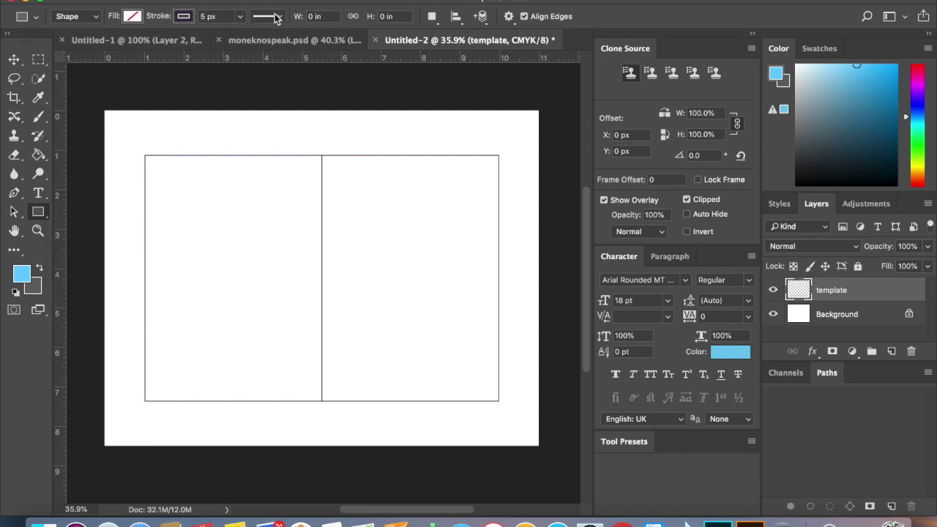
pyautogui.click(277, 18)
pyautogui.click(268, 85)
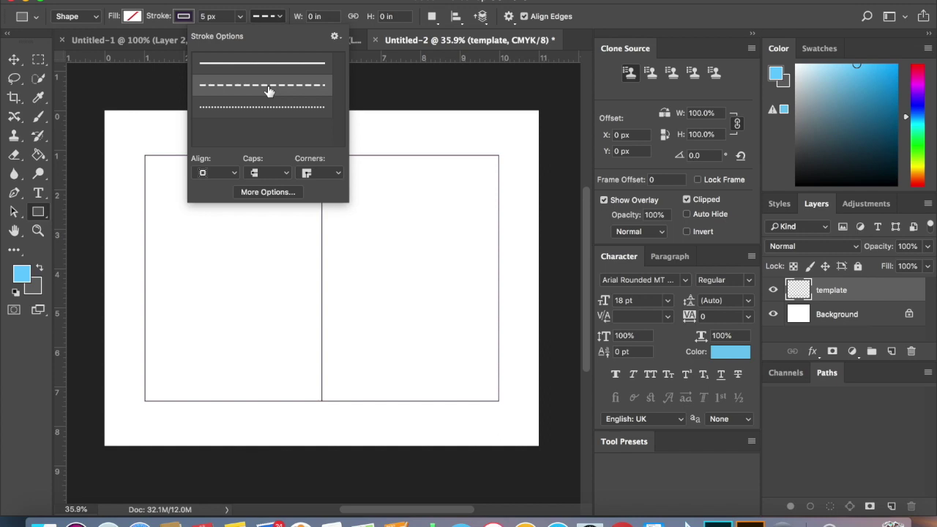
pyautogui.click(400, 87)
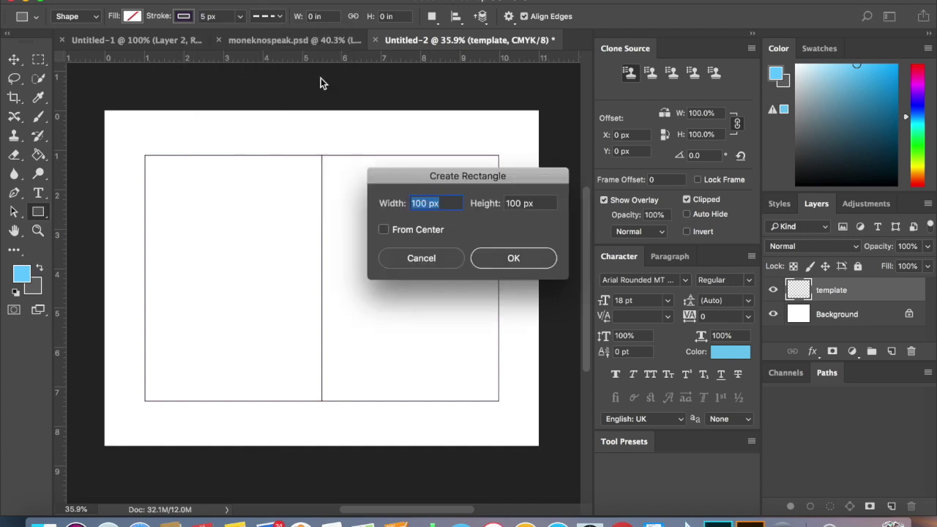
pyautogui.click(541, 260)
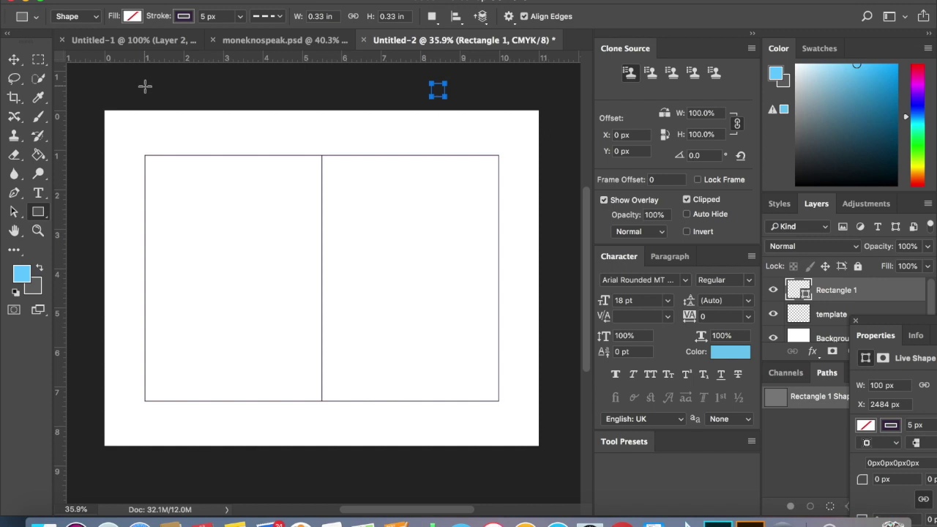
# Drag a tall dashed rectangle over the template and set its width to 9 in
pyautogui.moveTo(145, 87); pyautogui.dragTo(498, 484)
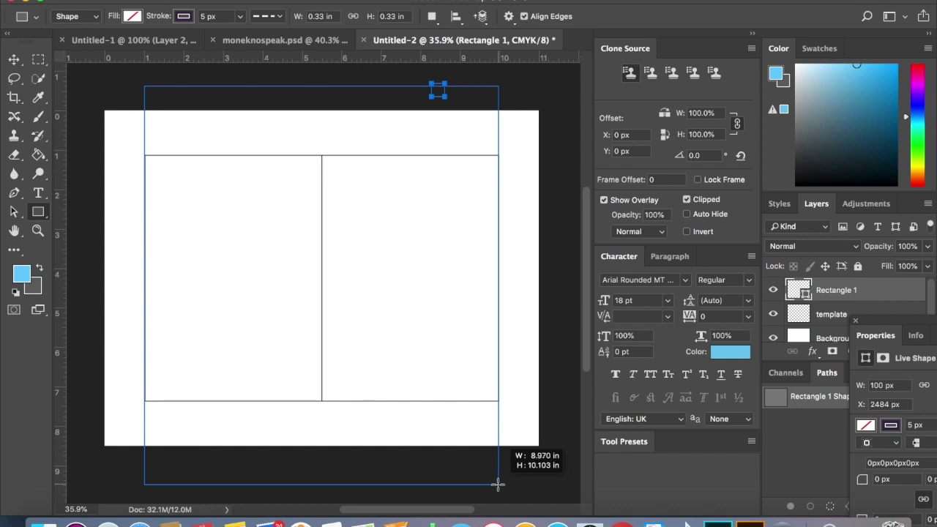
pyautogui.moveTo(498, 484); pyautogui.dragTo(498, 484)
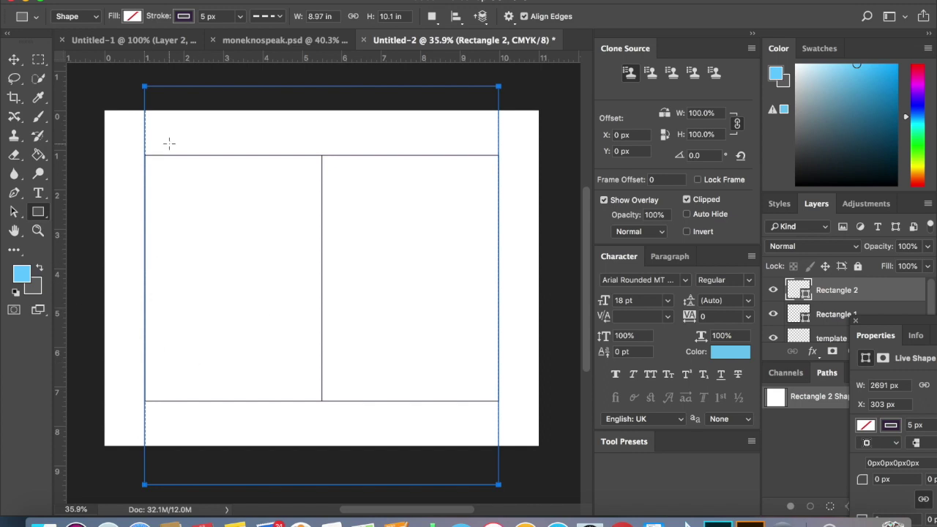
pyautogui.click(90, 91)
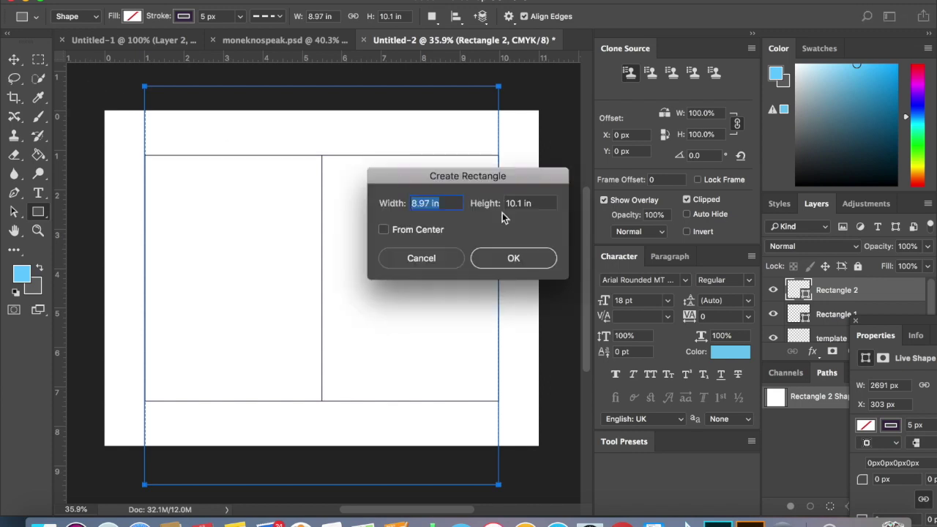
pyautogui.click(409, 260)
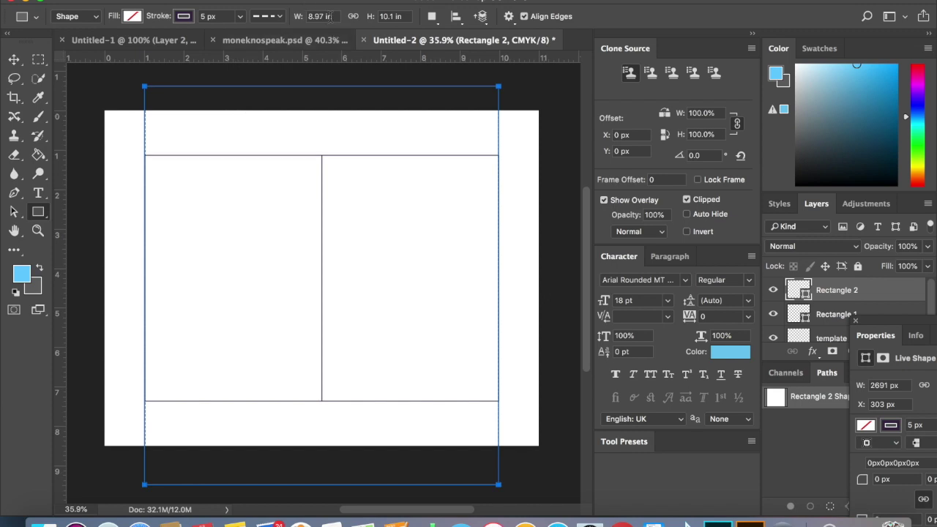
pyautogui.click(328, 16)
pyautogui.write('9')
pyautogui.press('Return')
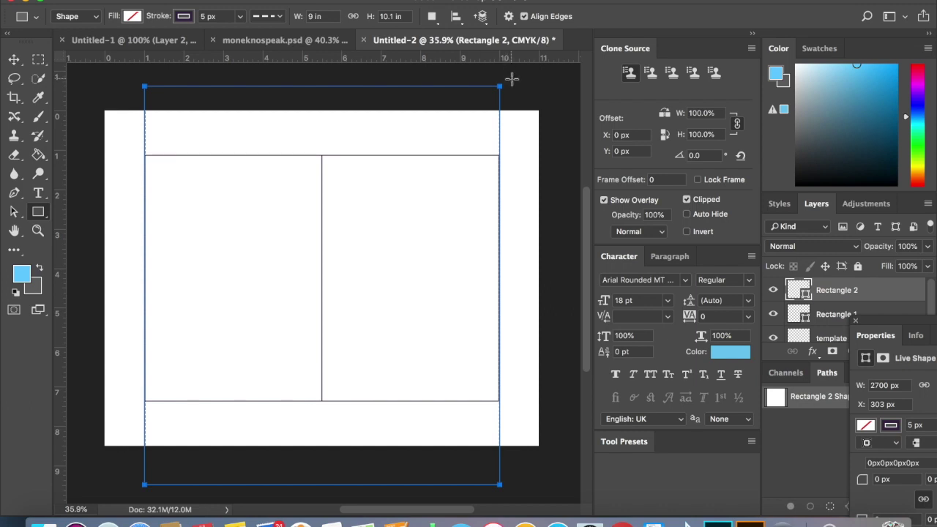
pyautogui.press('Return')
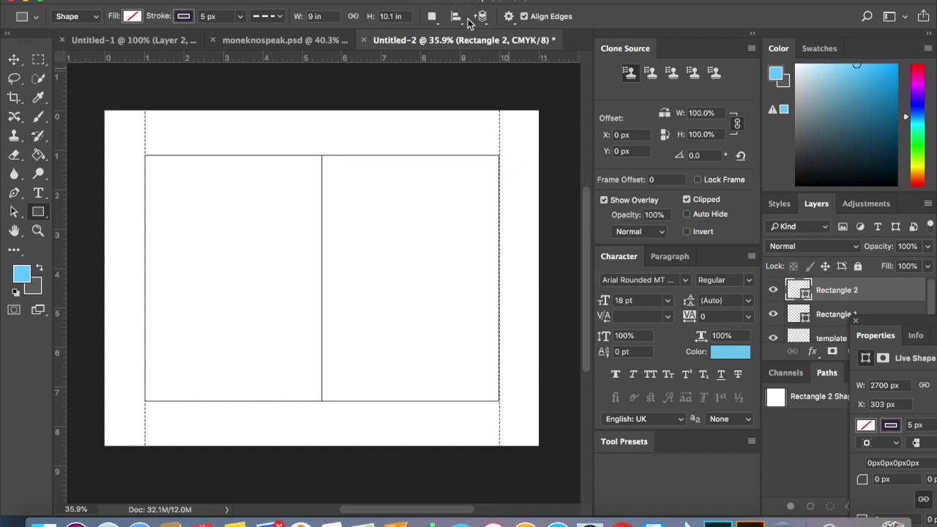
pyautogui.click(13, 63)
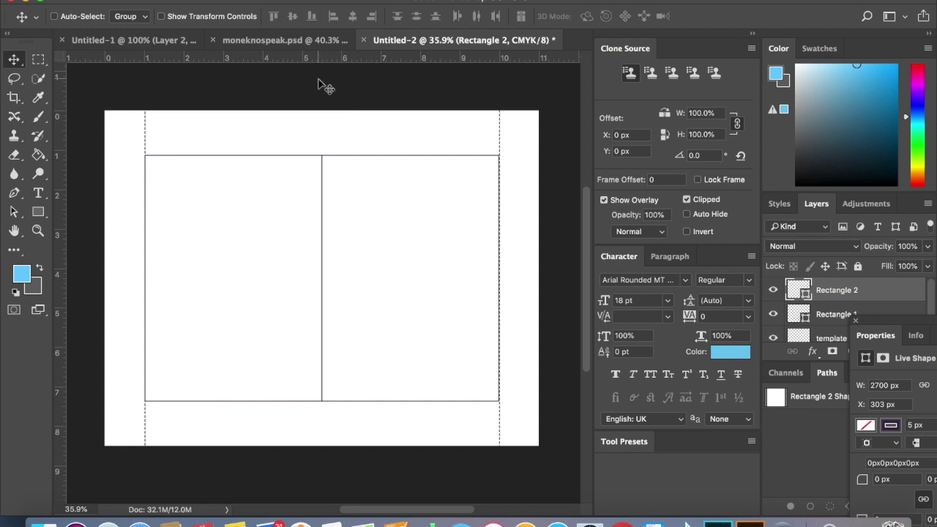
# Nudge Rectangle 2 with the arrow keys to X 300 px, flush with the template sides
pyautogui.press('Left')
pyautogui.press('Left')
pyautogui.press('Left')
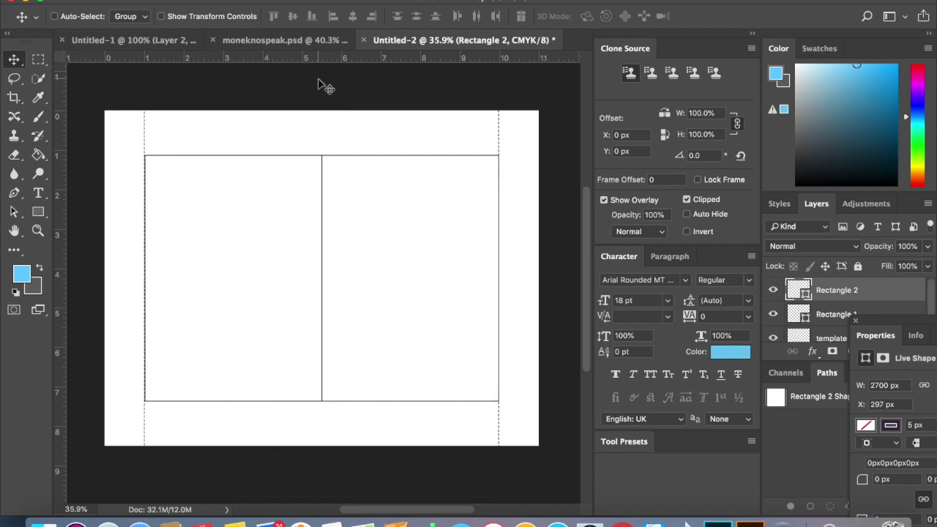
pyautogui.press('Right')
pyautogui.press('Right')
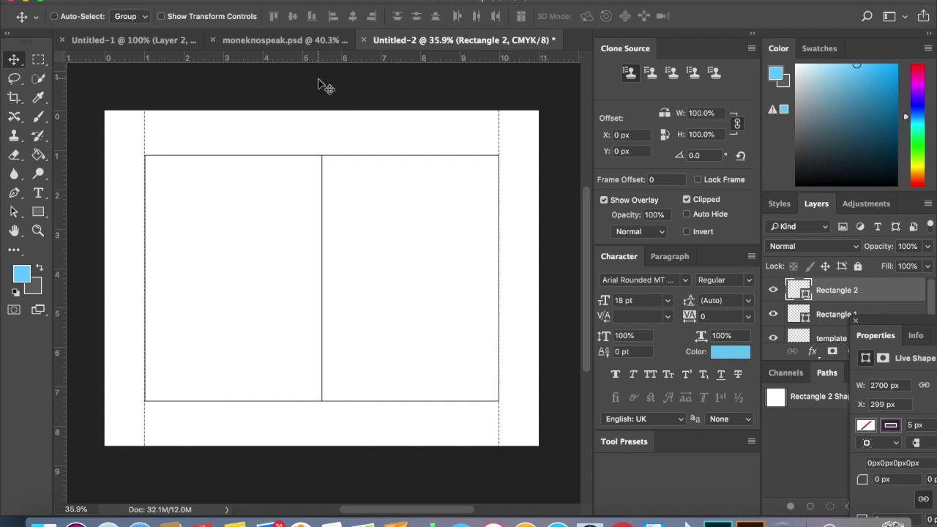
pyautogui.press('Right')
pyautogui.press('Right')
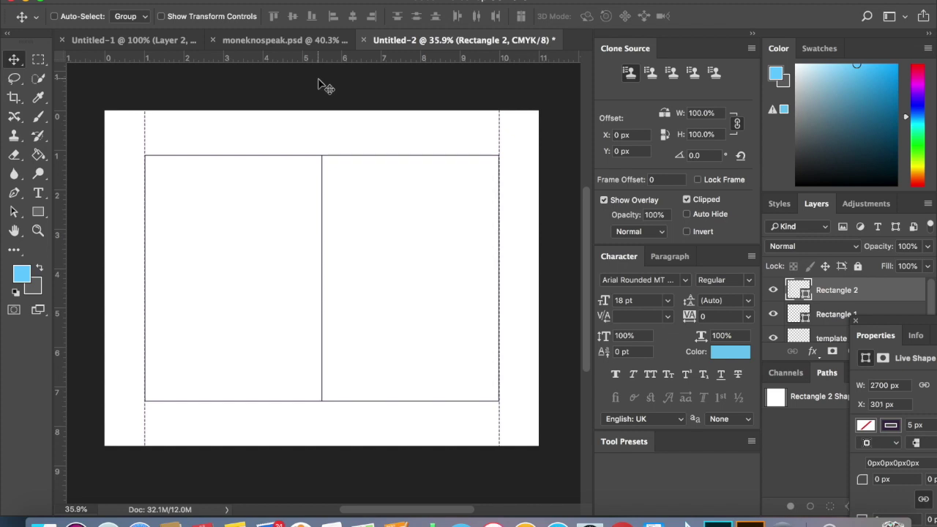
pyautogui.press('Left')
pyautogui.press('Left')
pyautogui.press('Left')
pyautogui.press('Right')
pyautogui.press('Right')
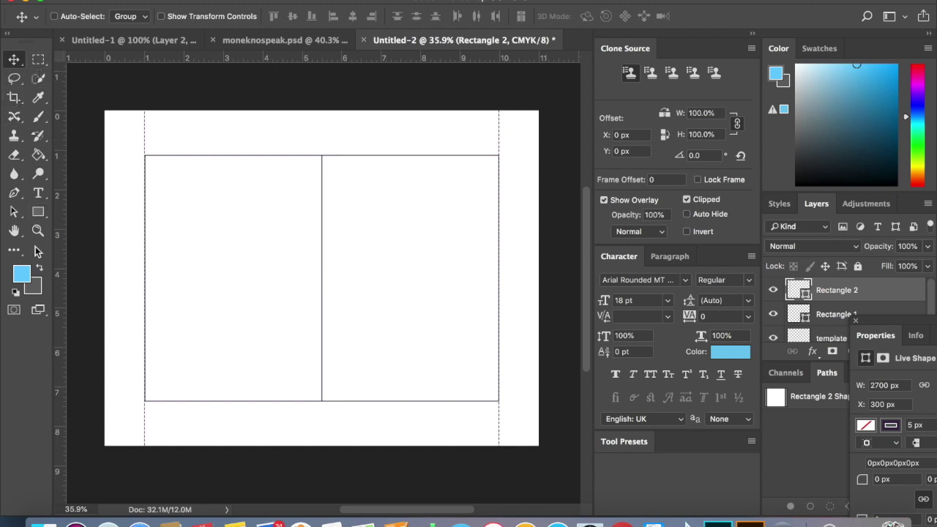
# Drag a wide 11.81 x 6.23 in dashed rectangle along the template's top and bottom edges
pyautogui.click(38, 211)
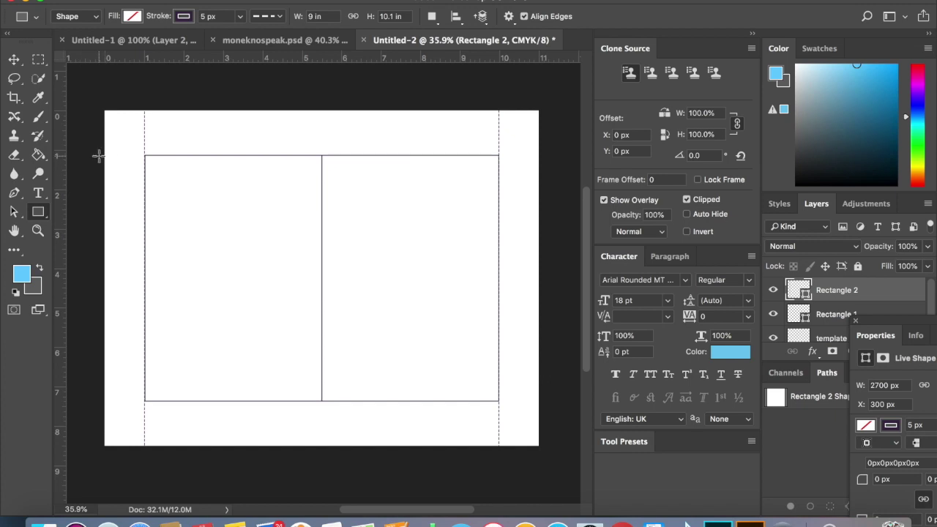
pyautogui.moveTo(98, 156); pyautogui.dragTo(564, 401)
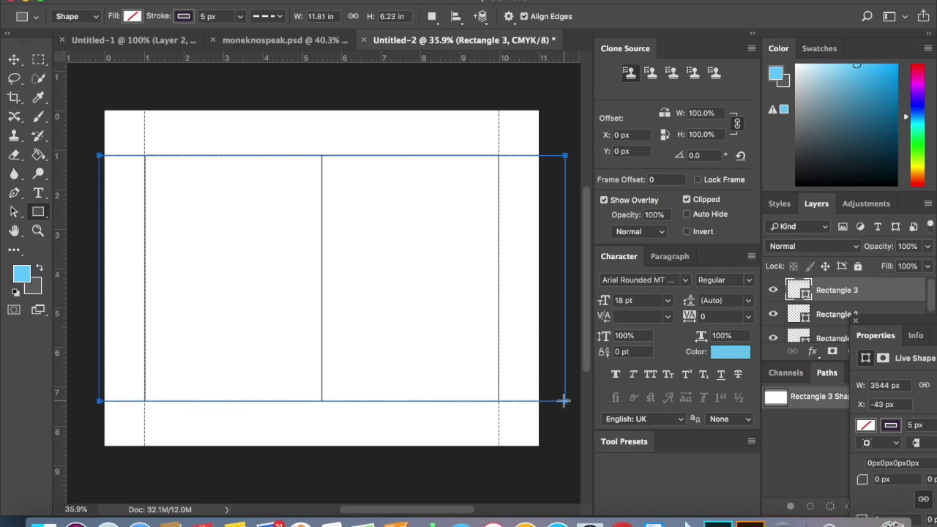
pyautogui.press('Escape')
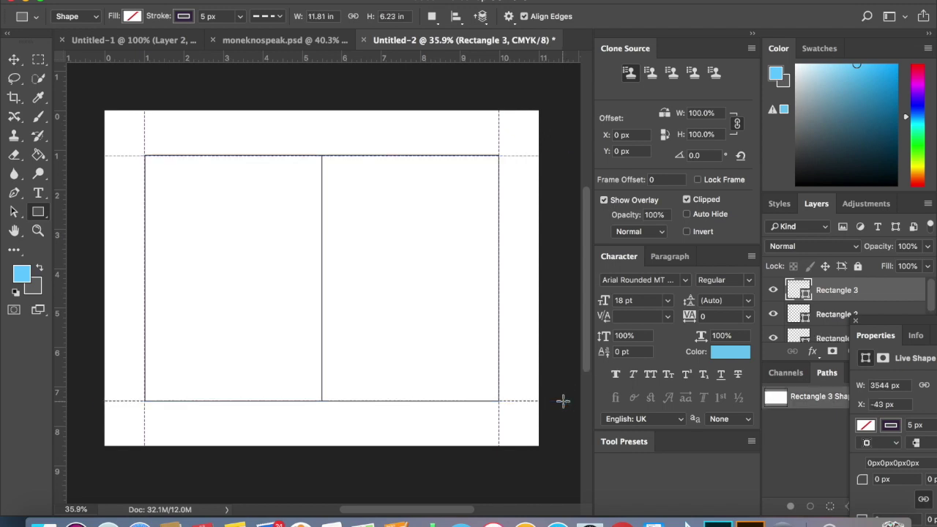
# Draw a vertical Pen line at the centre fold from above to below the page
pyautogui.click(14, 193)
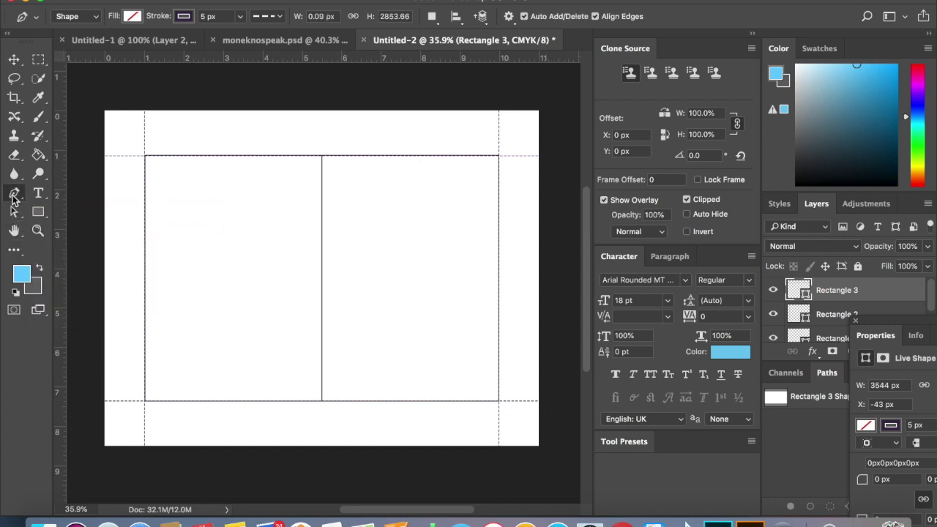
pyautogui.click(322, 95)
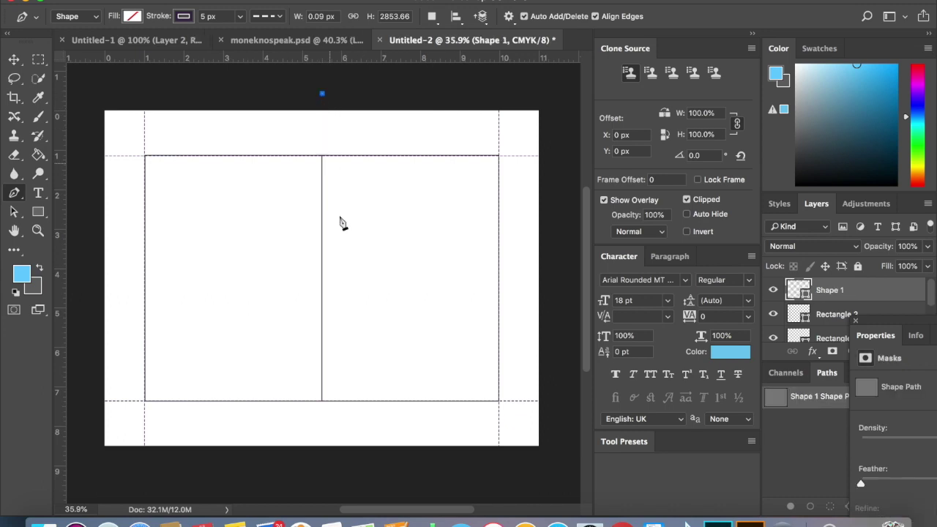
pyautogui.click(323, 489)
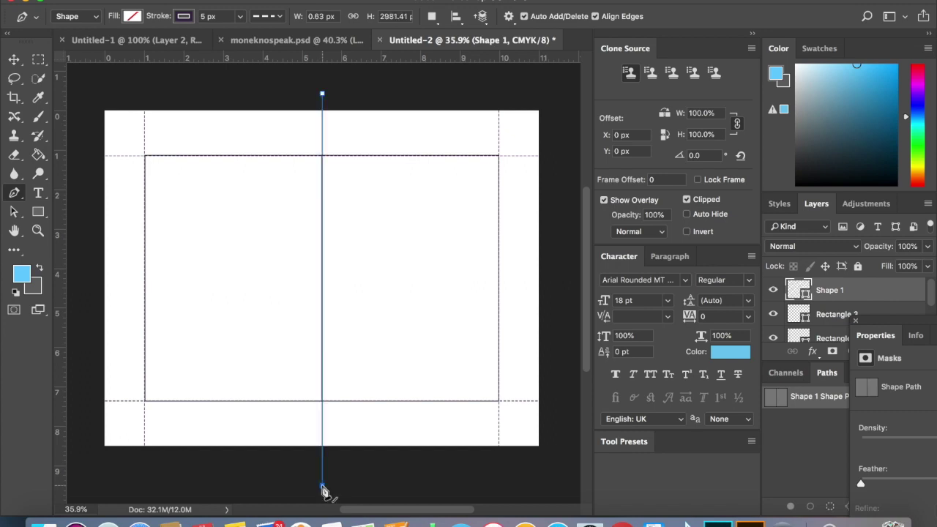
pyautogui.press('Return')
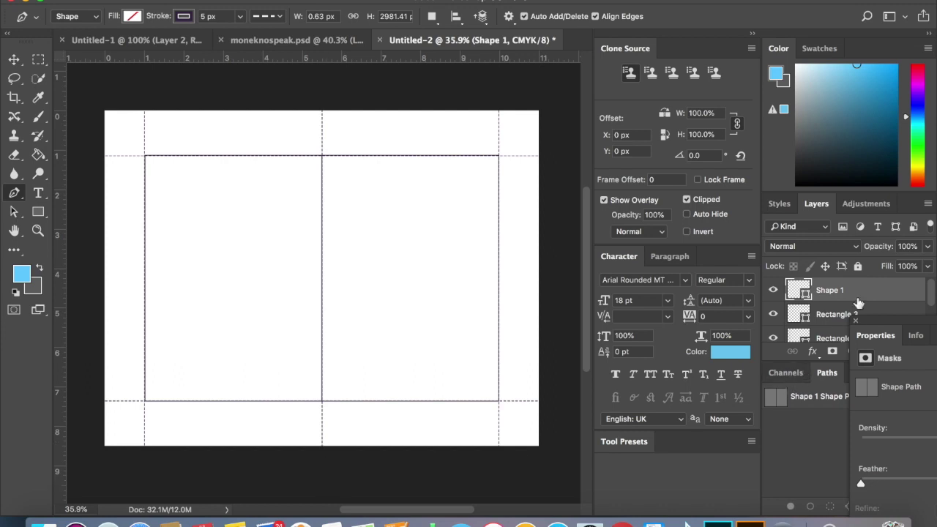
# Rasterize the Shape 1, Rectangle 3, Rectangle 2 and Rectangle 1 layers
pyautogui.rightClick(842, 291)
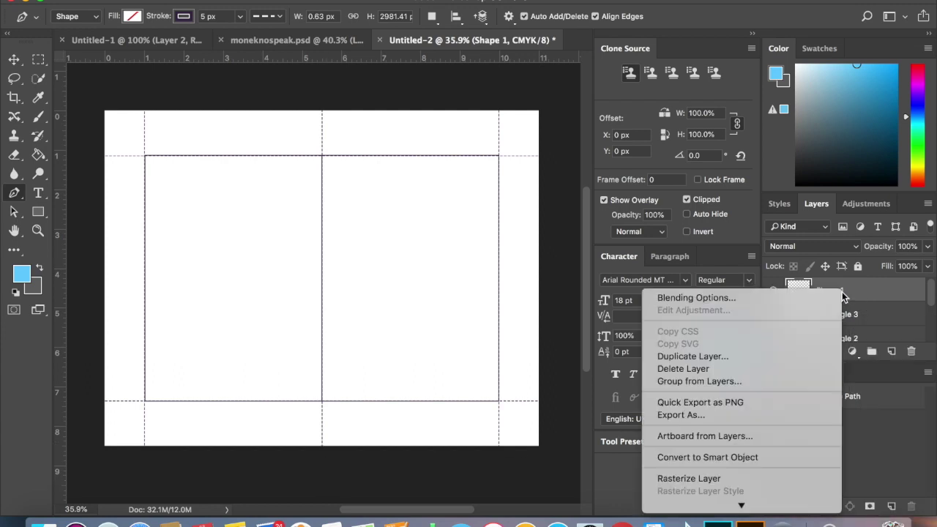
pyautogui.click(744, 479)
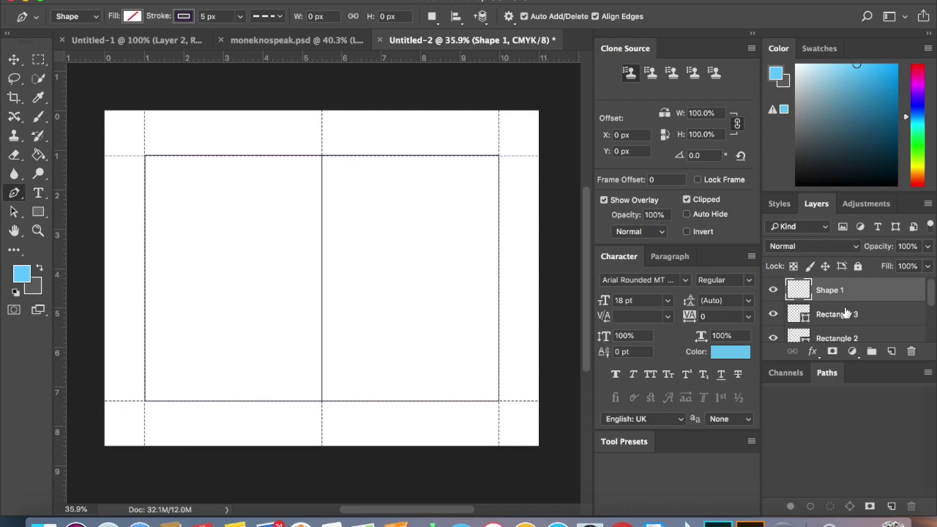
pyautogui.rightClick(844, 315)
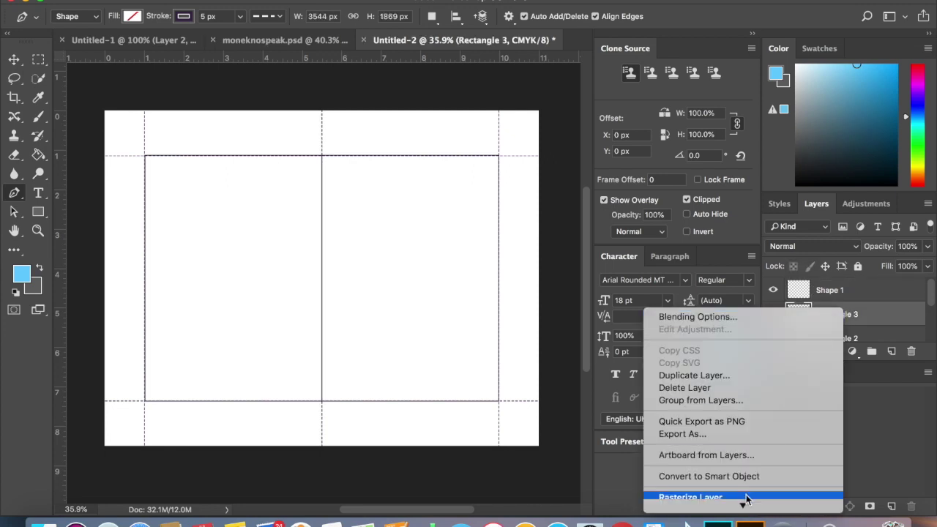
pyautogui.click(745, 497)
pyautogui.scroll(-1, 842, 315)
pyautogui.rightClick(844, 315)
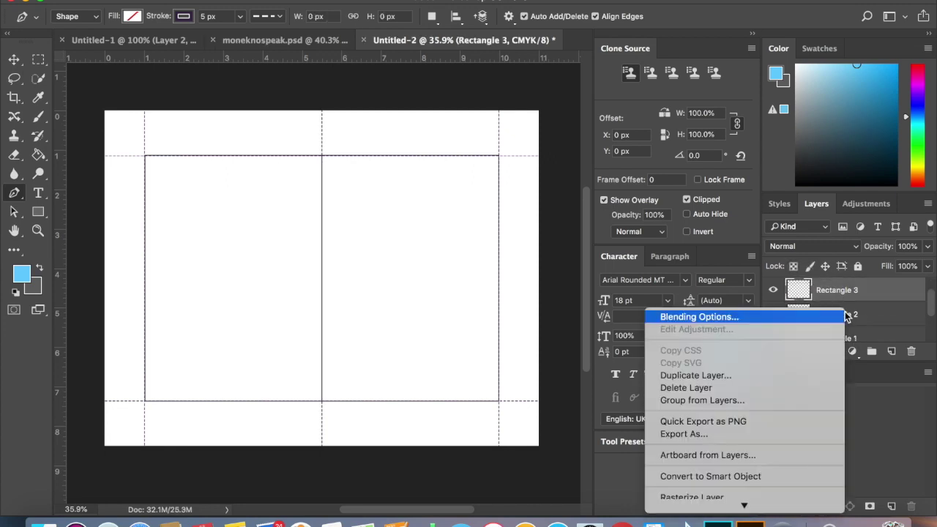
pyautogui.click(769, 497)
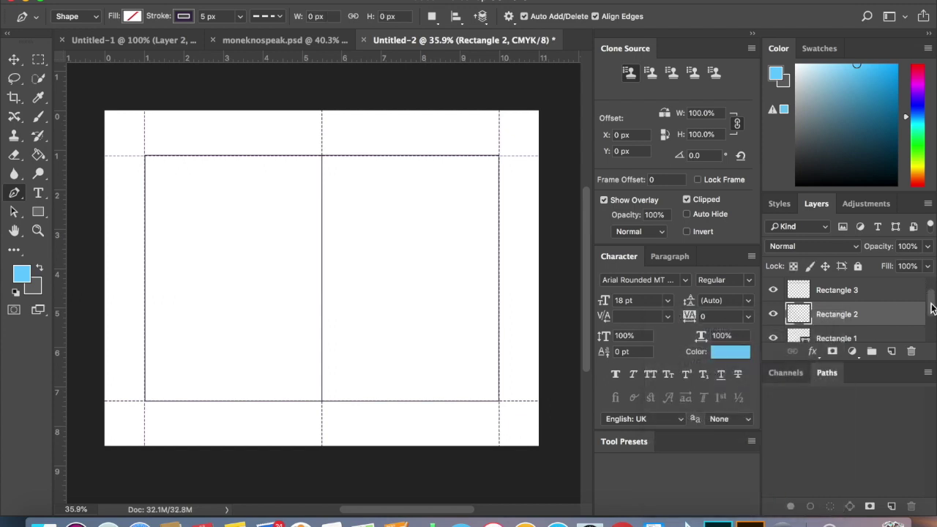
pyautogui.moveTo(931, 313)
pyautogui.mouseDown()
pyautogui.moveTo(931, 326)
pyautogui.moveTo(928, 302)
pyautogui.moveTo(931, 322)
pyautogui.mouseUp()
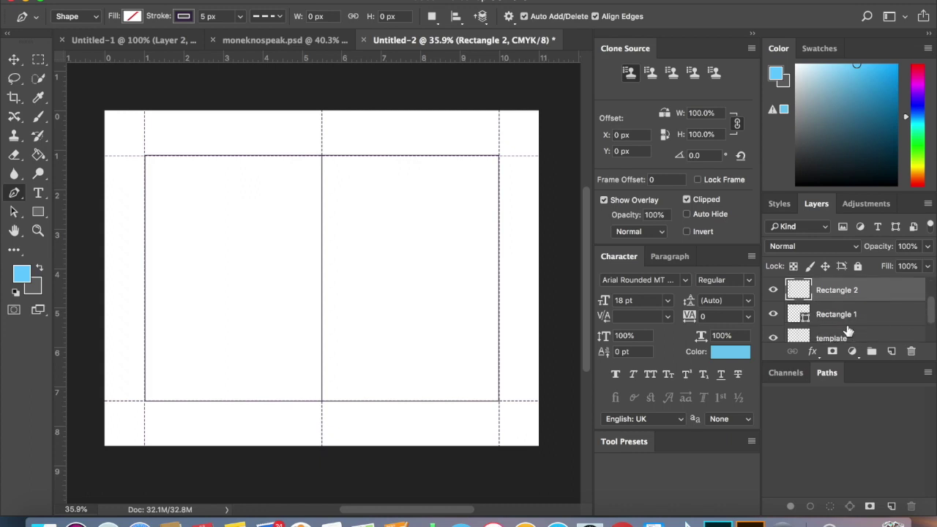
pyautogui.rightClick(845, 320)
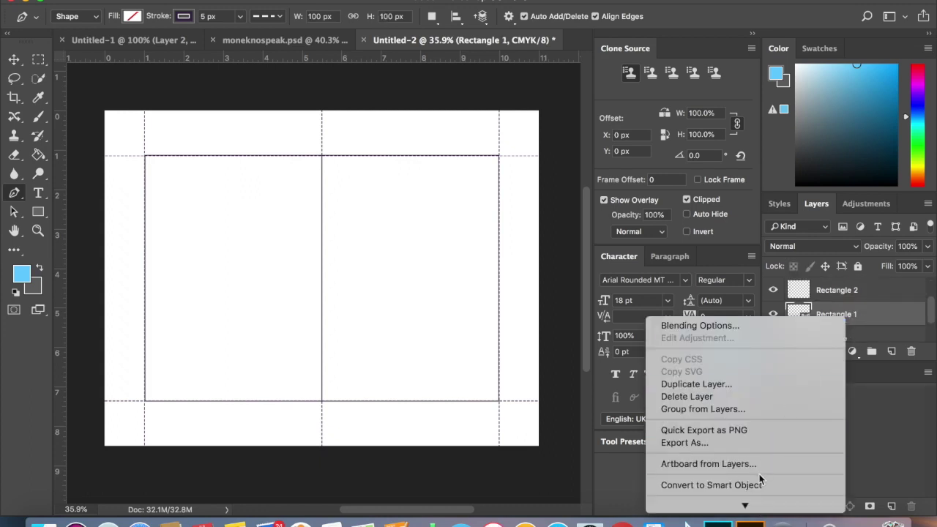
pyautogui.click(722, 411)
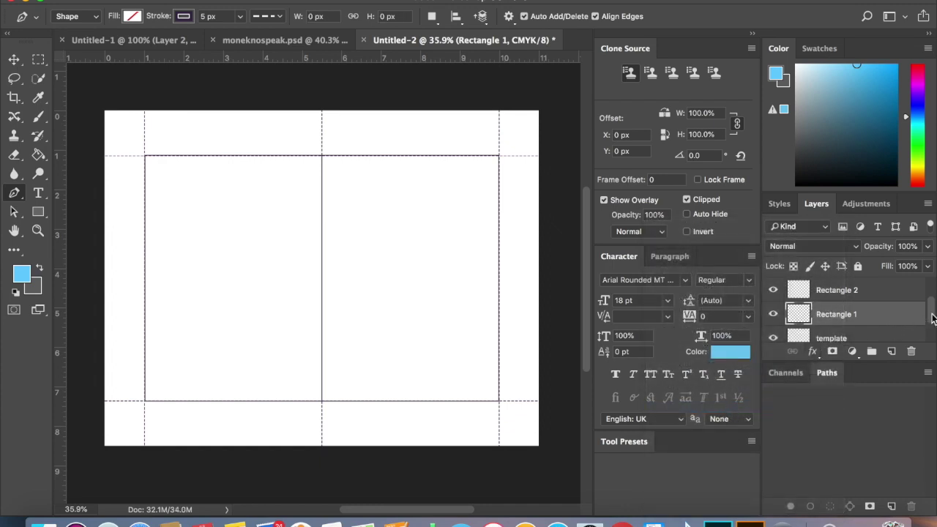
# Select the three rectangle layers and merge them into Rectangle 3
pyautogui.keyDown('shift'); pyautogui.click(846, 293); pyautogui.keyUp('shift')
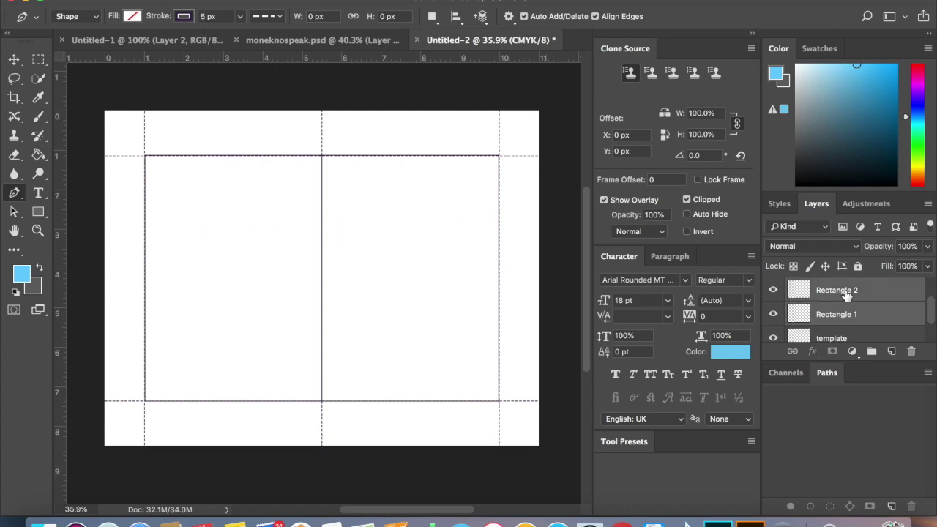
pyautogui.scroll(1, 930, 315)
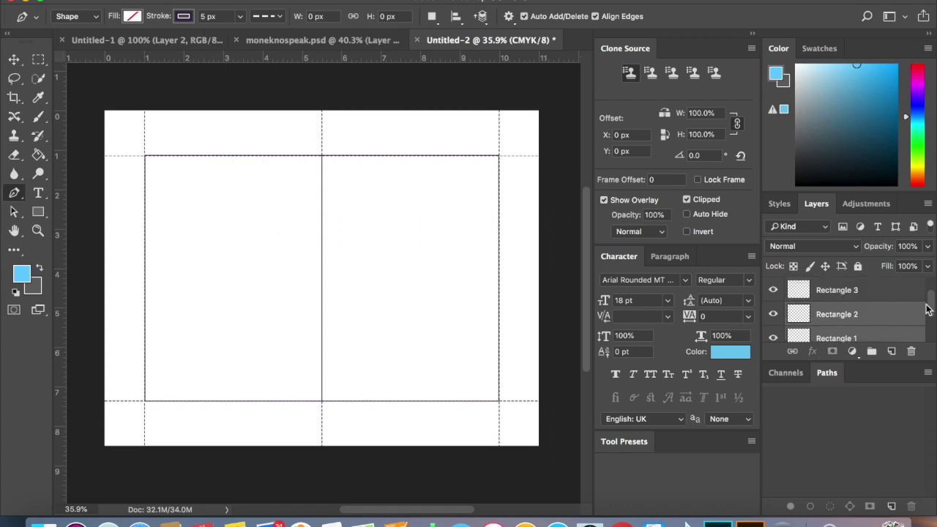
pyautogui.keyDown('shift'); pyautogui.click(858, 293); pyautogui.keyUp('shift')
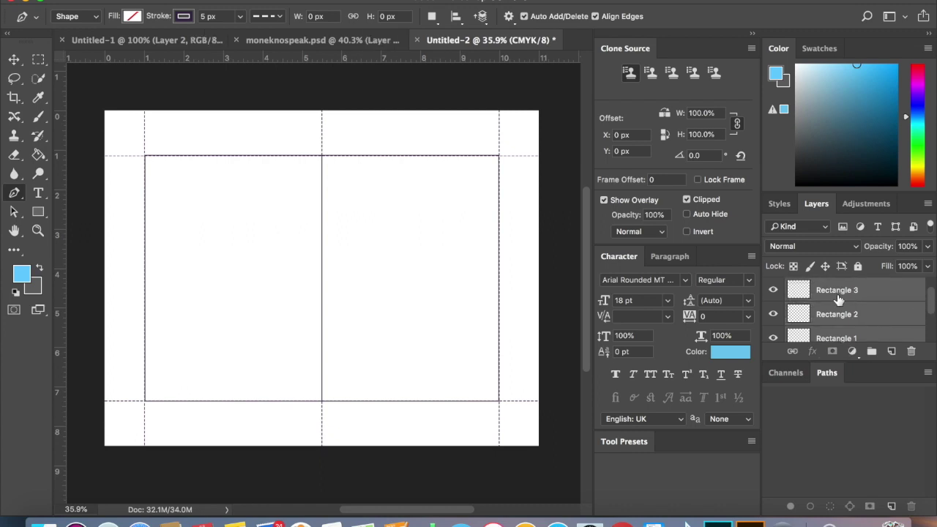
pyautogui.rightClick(839, 300)
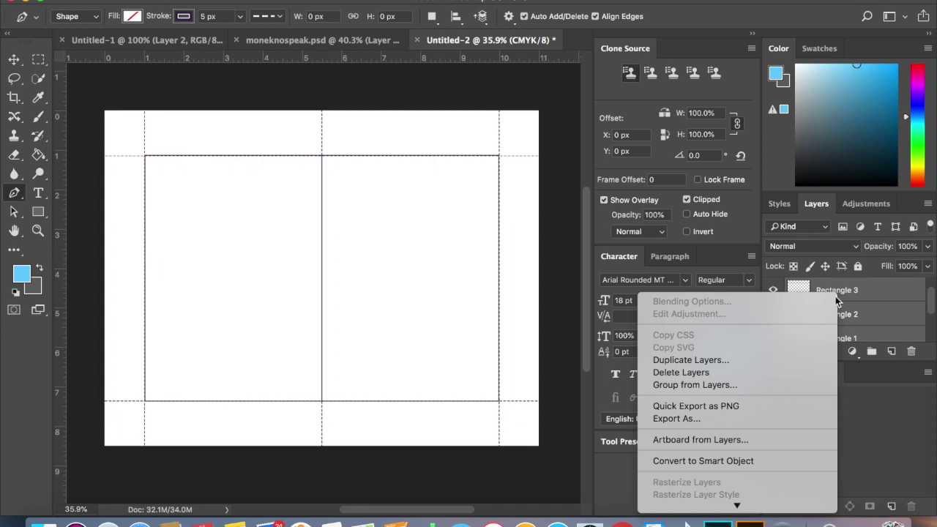
pyautogui.moveTo(738, 505)
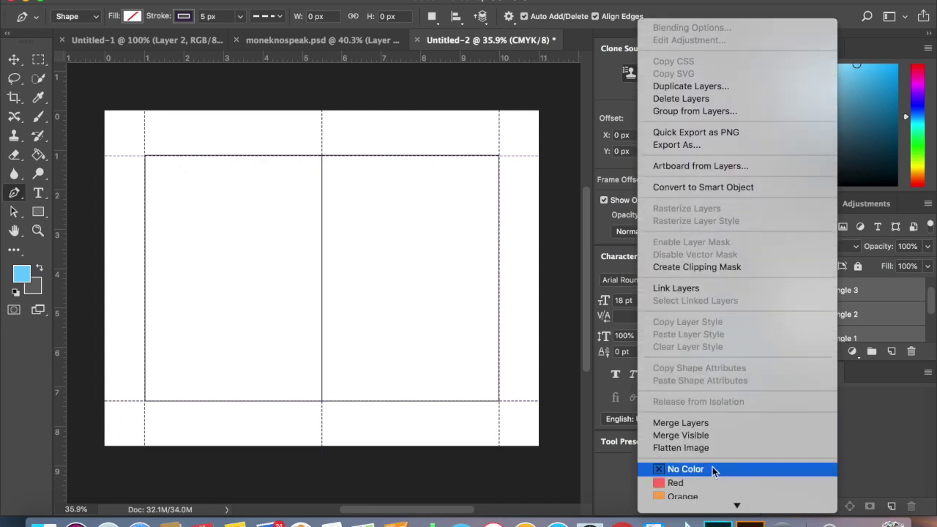
pyautogui.click(704, 426)
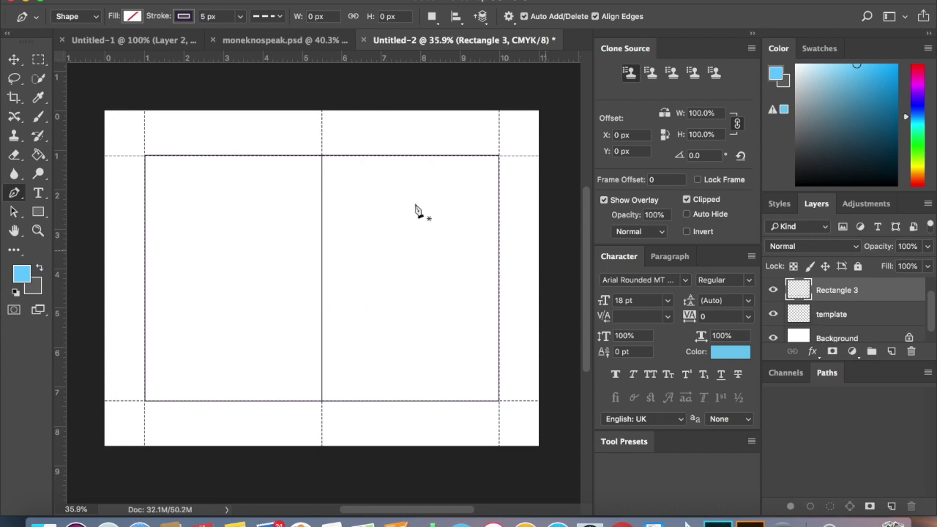
# Marquee-select the card area, clear the dashed lines inside it on Rectangle 3, and select Shape 1
pyautogui.click(39, 63)
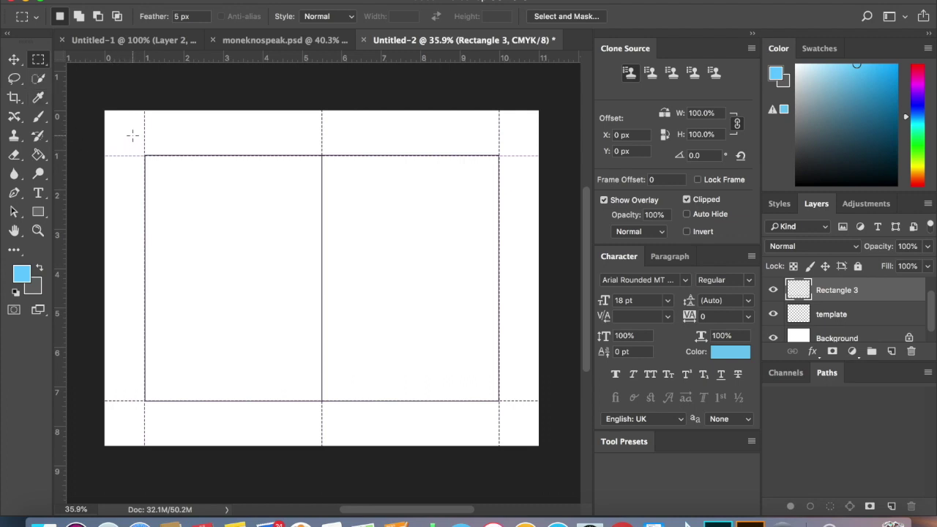
pyautogui.moveTo(133, 135); pyautogui.dragTo(510, 226)
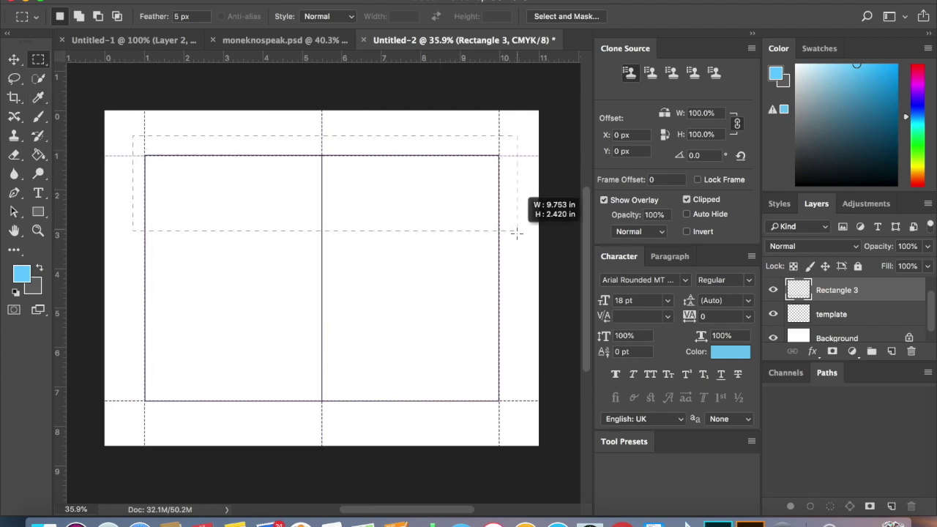
pyautogui.moveTo(516, 233); pyautogui.dragTo(510, 422)
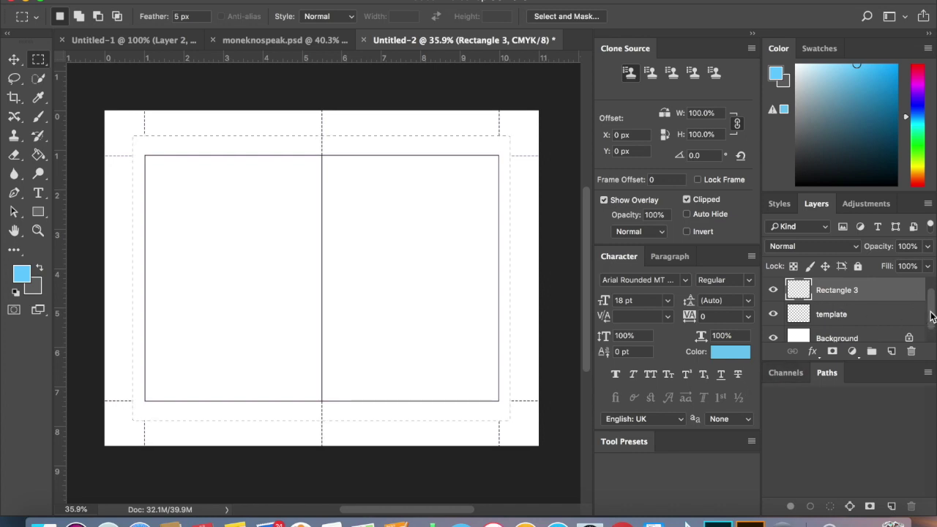
pyautogui.moveTo(931, 320); pyautogui.dragTo(928, 308)
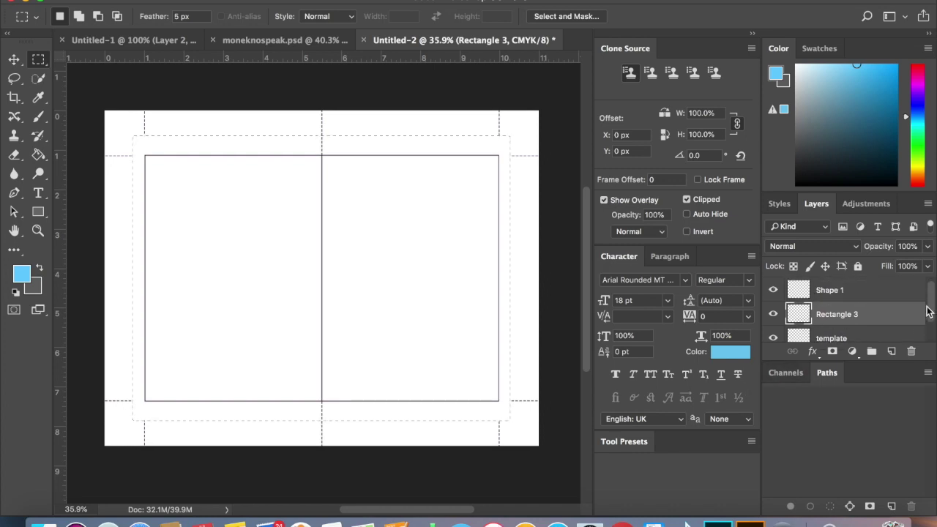
pyautogui.click(864, 293)
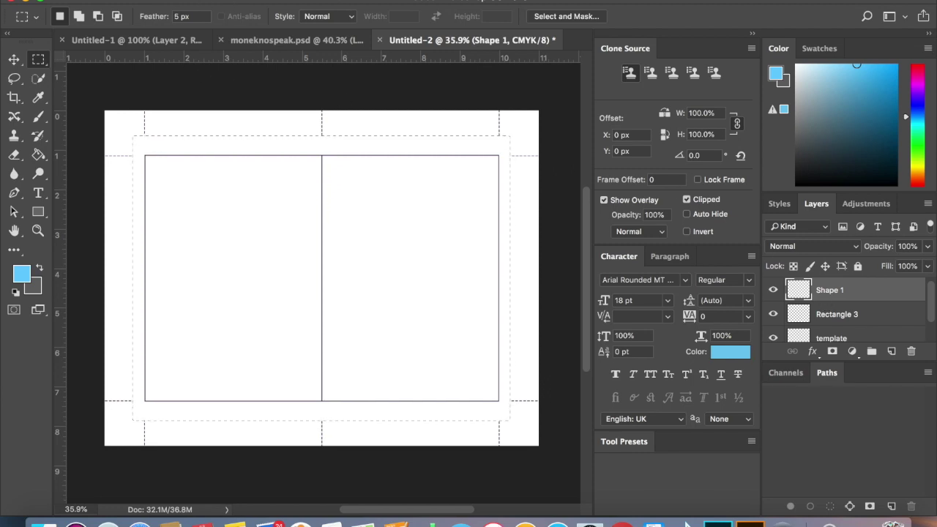
pyautogui.click(316, 0)
# Deselect, then merge the Shape 1 and Rectangle 3 layers into one layer
pyautogui.click(317, 10)
pyautogui.keyDown('super'); pyautogui.click(827, 313); pyautogui.keyUp('super')
pyautogui.rightClick(827, 302)
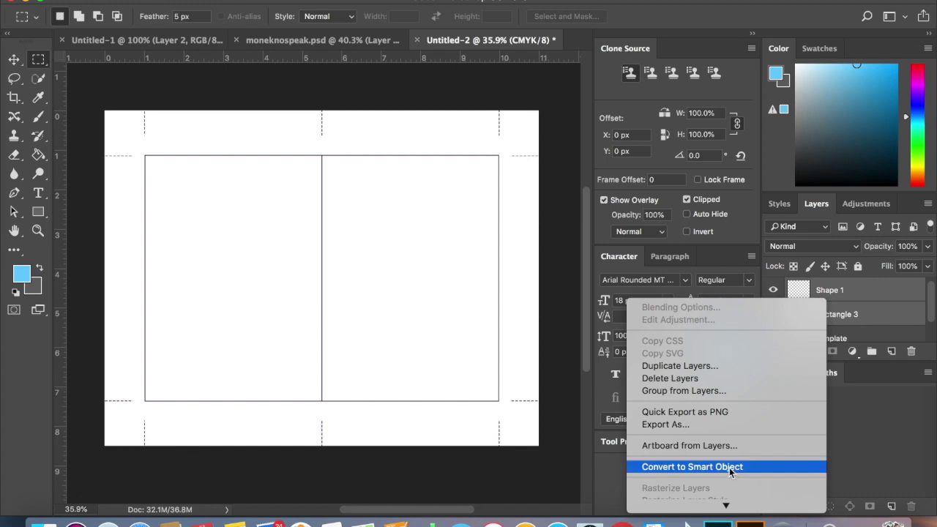
pyautogui.moveTo(727, 505)
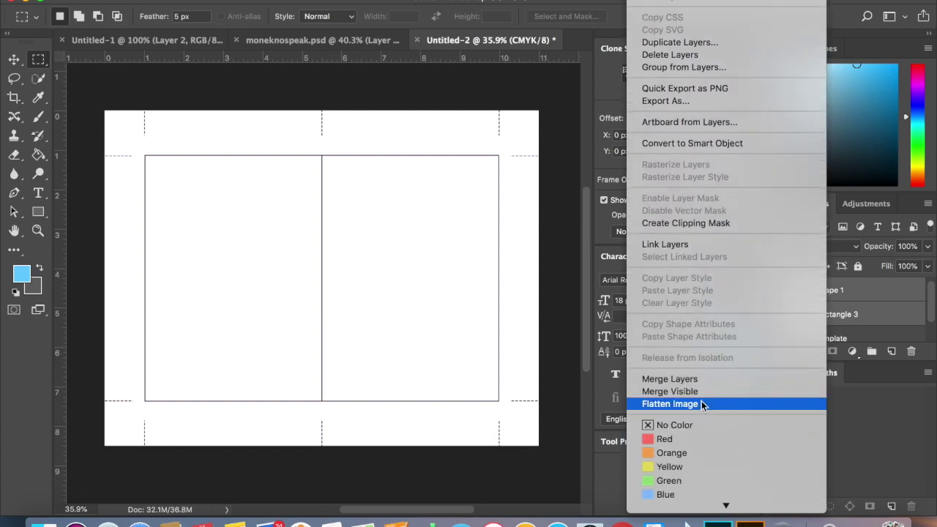
pyautogui.click(695, 379)
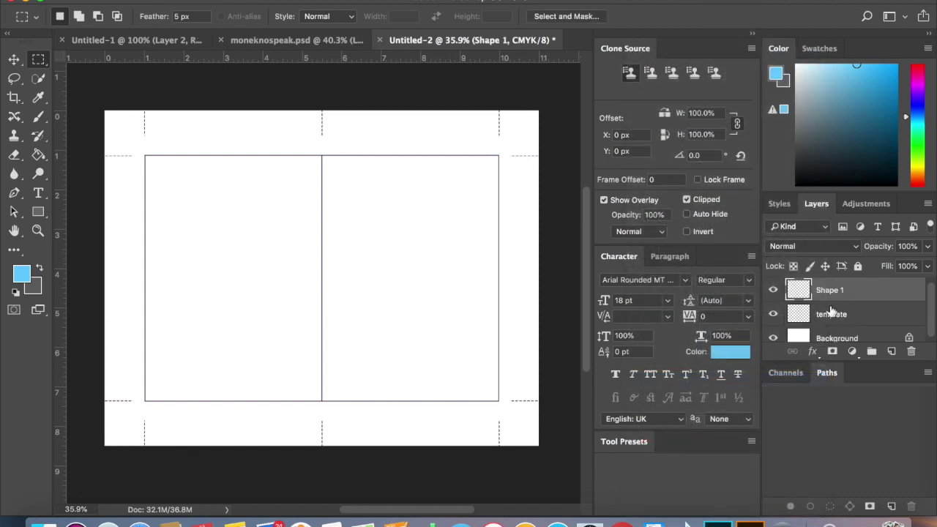
# Rename the merged layer 'Cut lines'
pyautogui.doubleClick(831, 291)
pyautogui.write('Cut lines')
pyautogui.press('Return')
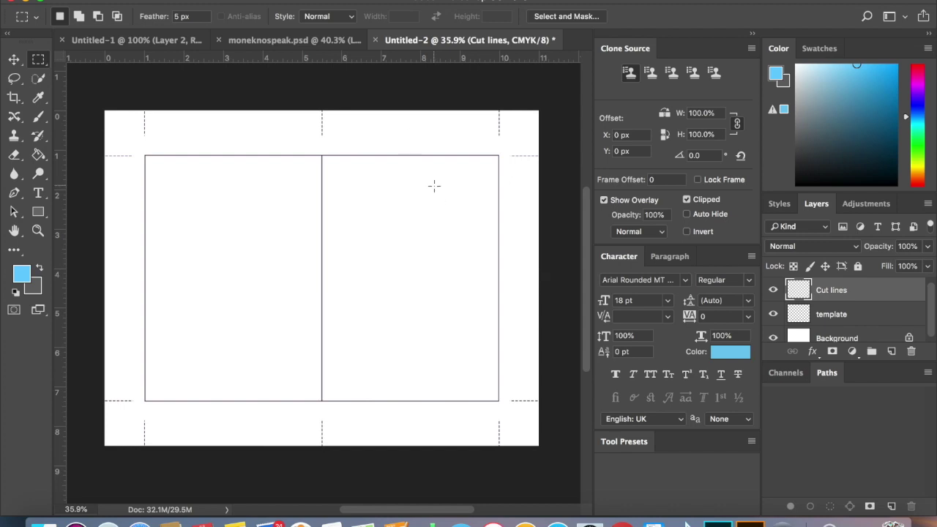
# Create a new document measured in inches: 4.6 × 6.45 in, 300 ppi, CMYK
pyautogui.click(126, 0)
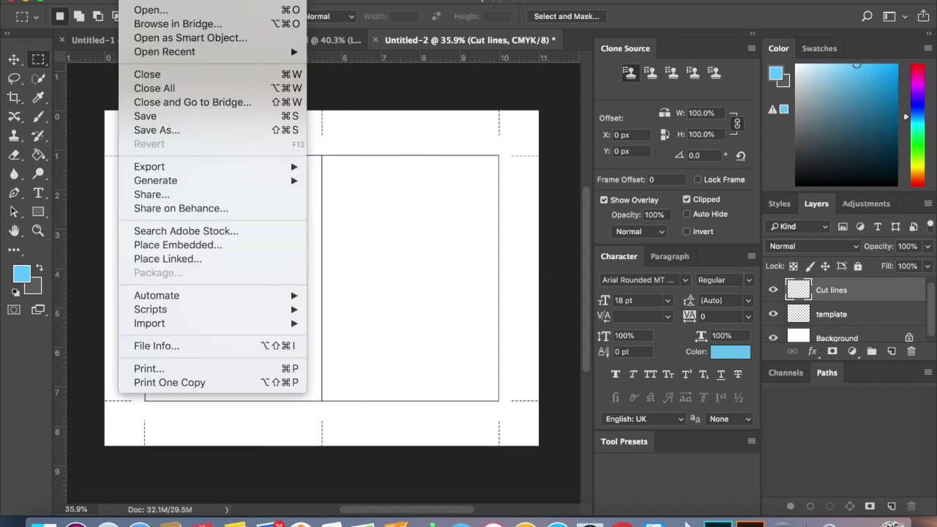
pyautogui.click(134, 2)
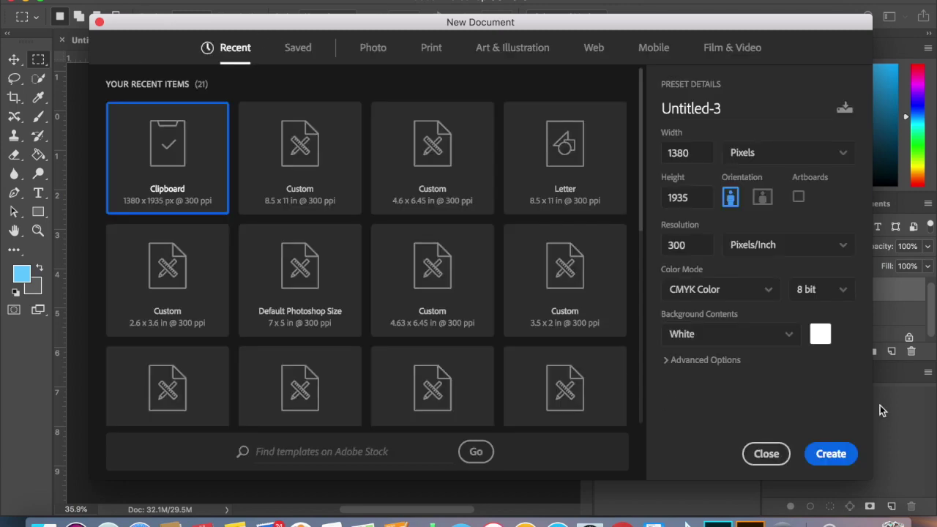
pyautogui.click(777, 152)
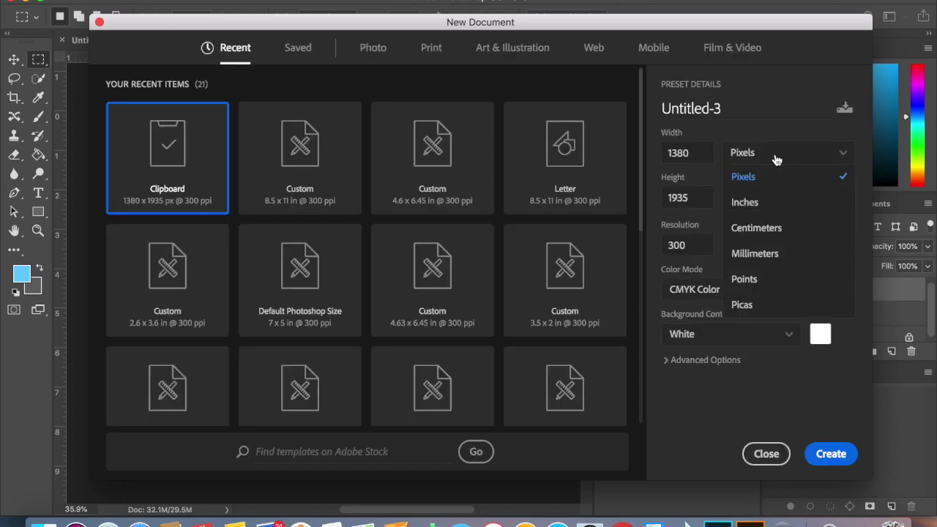
pyautogui.click(741, 199)
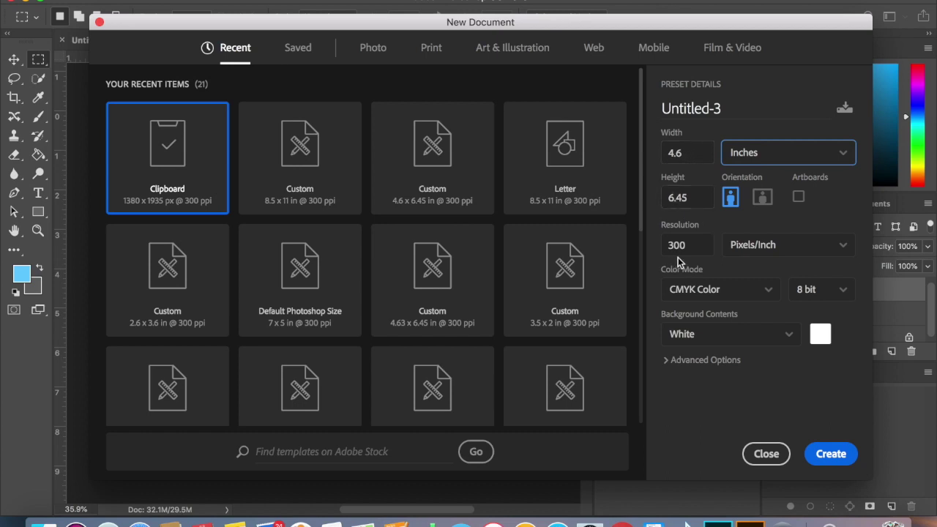
pyautogui.click(830, 455)
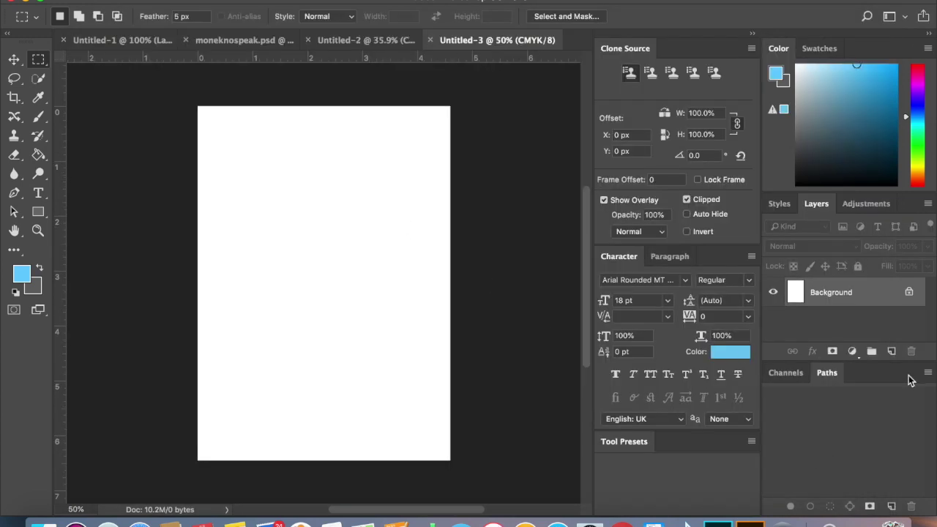
# Copy the monkey from moneknospeak.psd with its yellow background hidden and paste it into Untitled-3
pyautogui.click(892, 351)
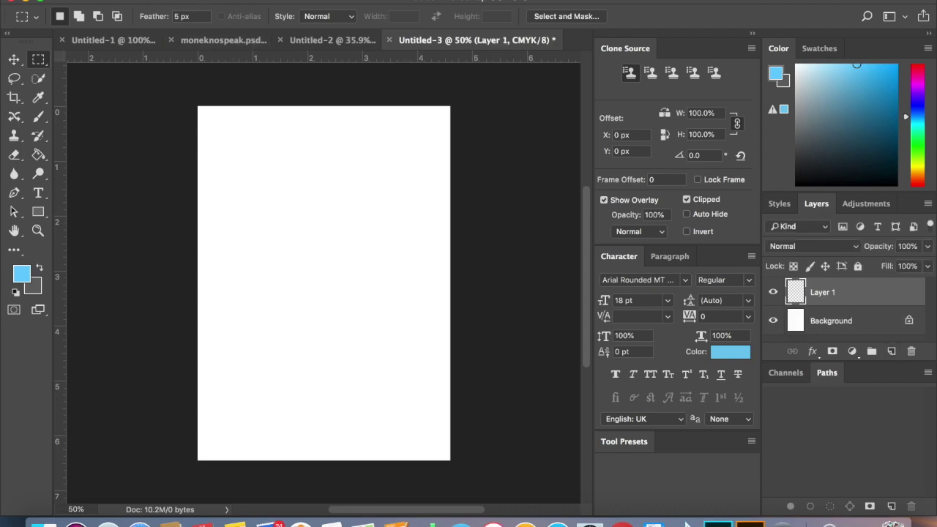
pyautogui.click(196, 41)
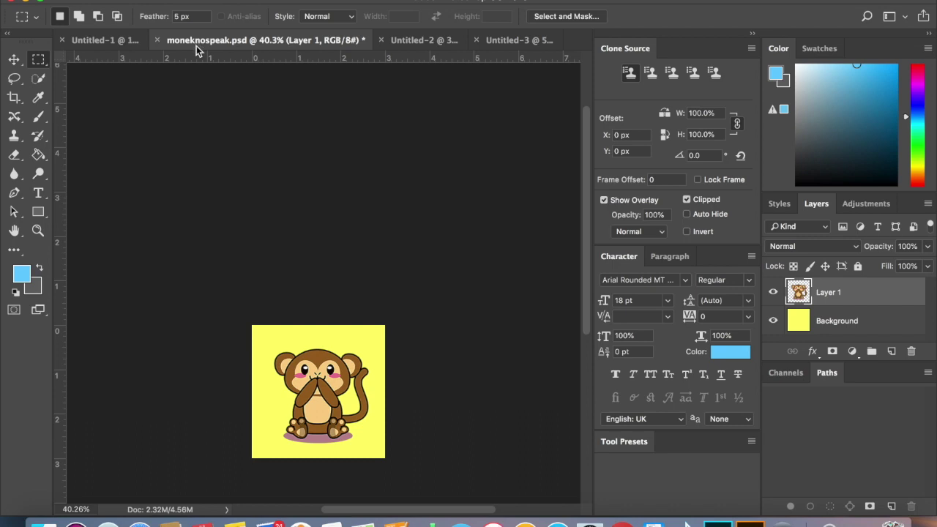
pyautogui.moveTo(584, 240); pyautogui.dragTo(588, 315)
pyautogui.click(773, 321)
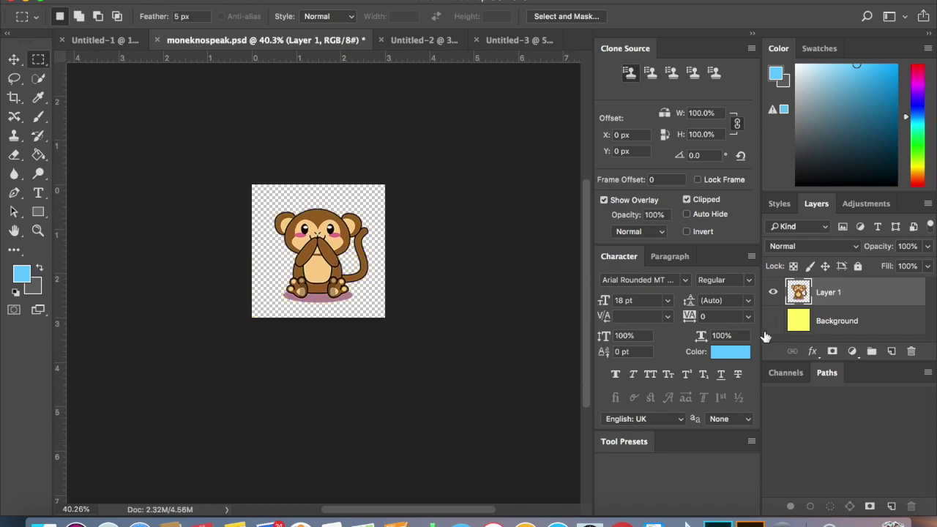
pyautogui.click(164, 0)
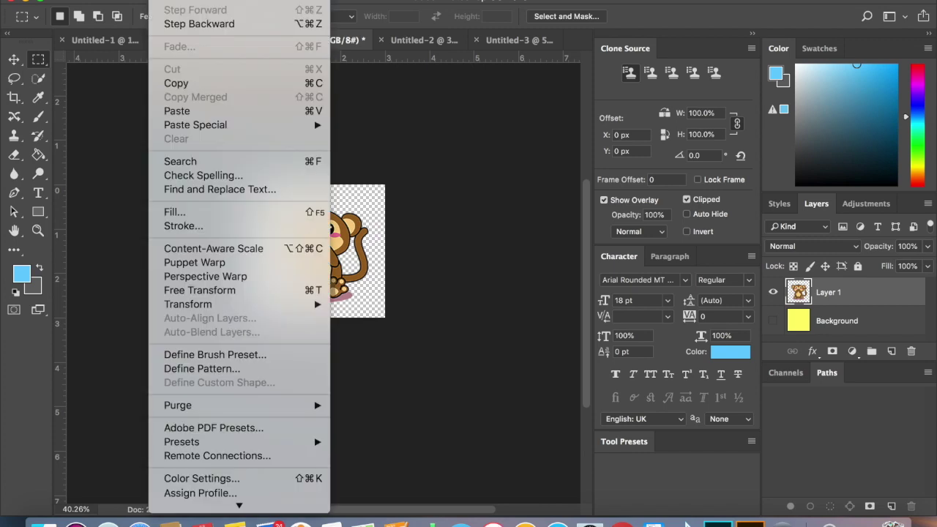
pyautogui.click(176, 85)
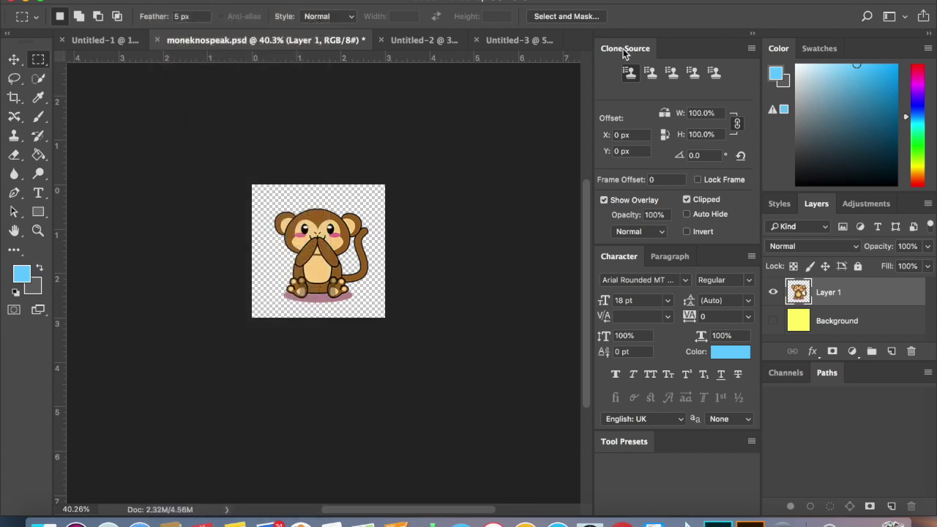
pyautogui.click(507, 39)
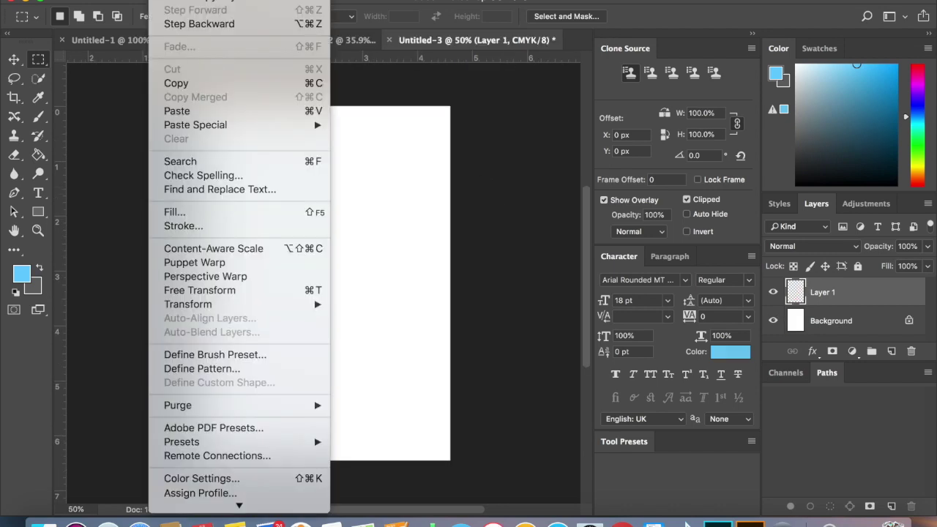
pyautogui.click(176, 110)
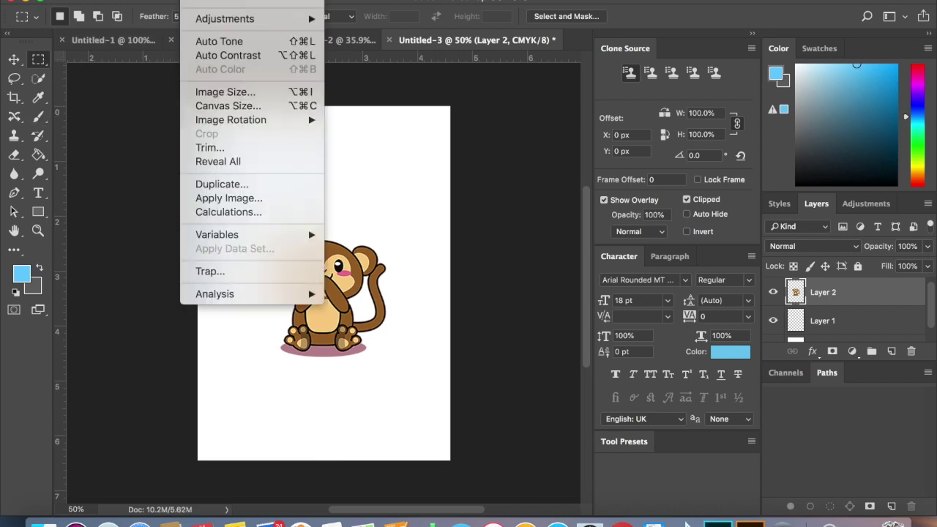
# Scale the monkey to about 140% wide and 150% tall, then move it up-left into the lower page
pyautogui.moveTo(164, 0)
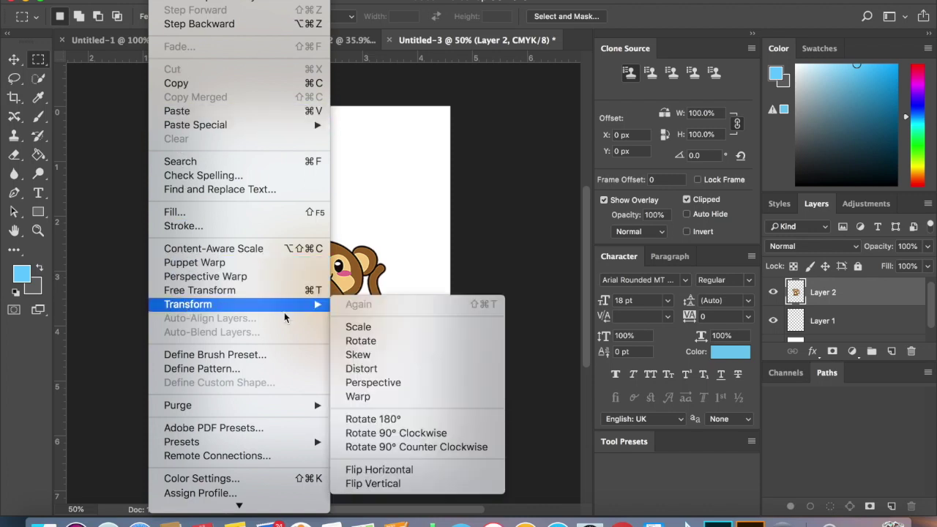
pyautogui.moveTo(289, 308)
pyautogui.click(359, 326)
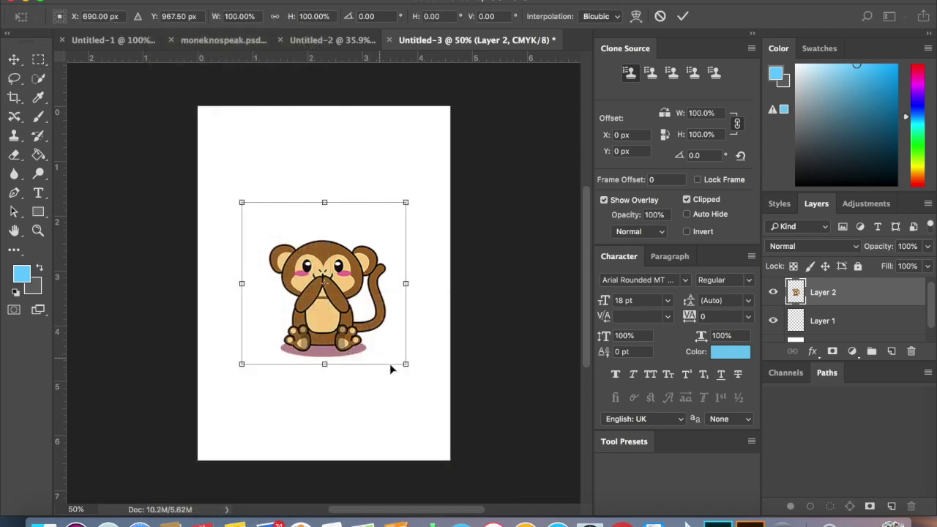
pyautogui.moveTo(406, 364); pyautogui.dragTo(473, 445)
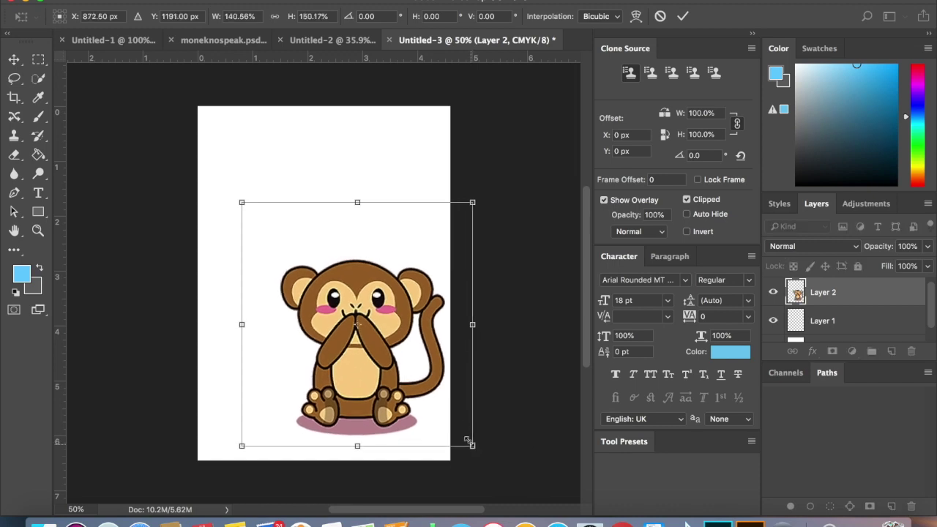
pyautogui.click(14, 58)
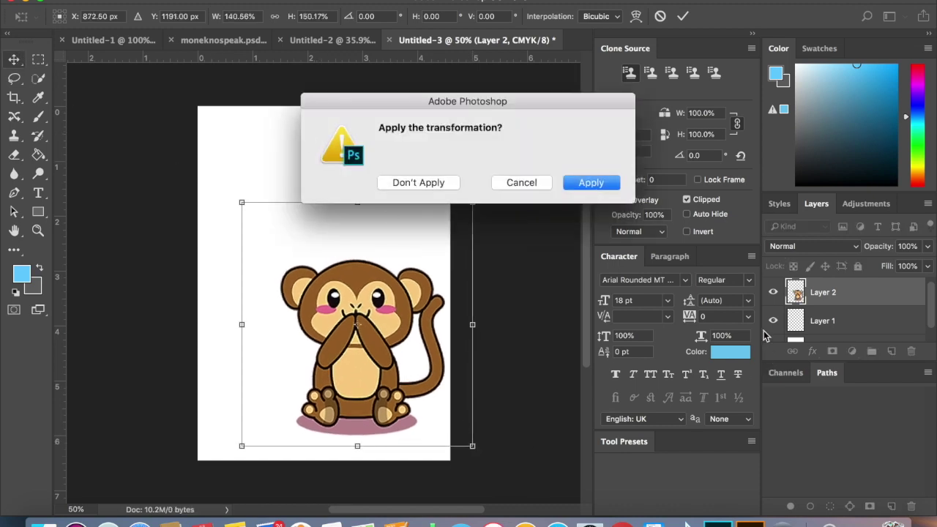
pyautogui.click(599, 182)
pyautogui.moveTo(373, 346); pyautogui.dragTo(327, 329)
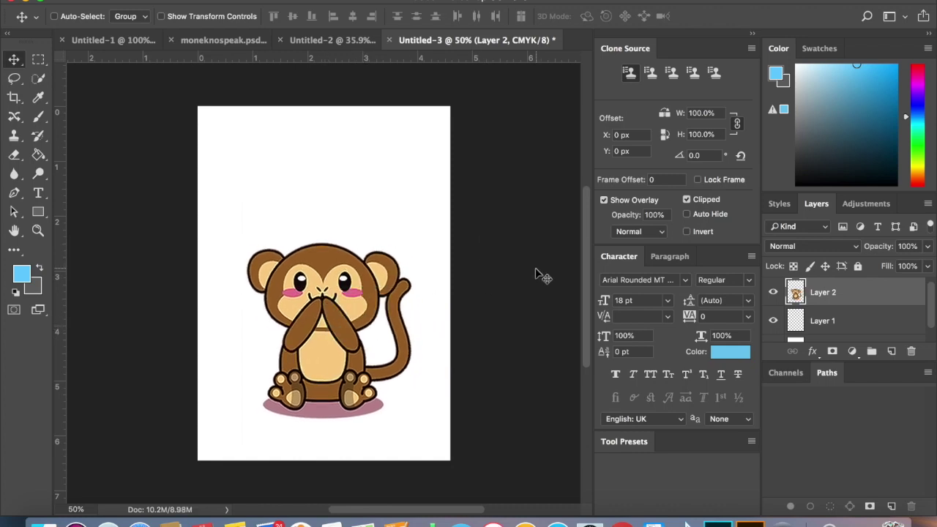
# Add the black text 'Have a wonderful day!' near the top of the page
pyautogui.click(39, 193)
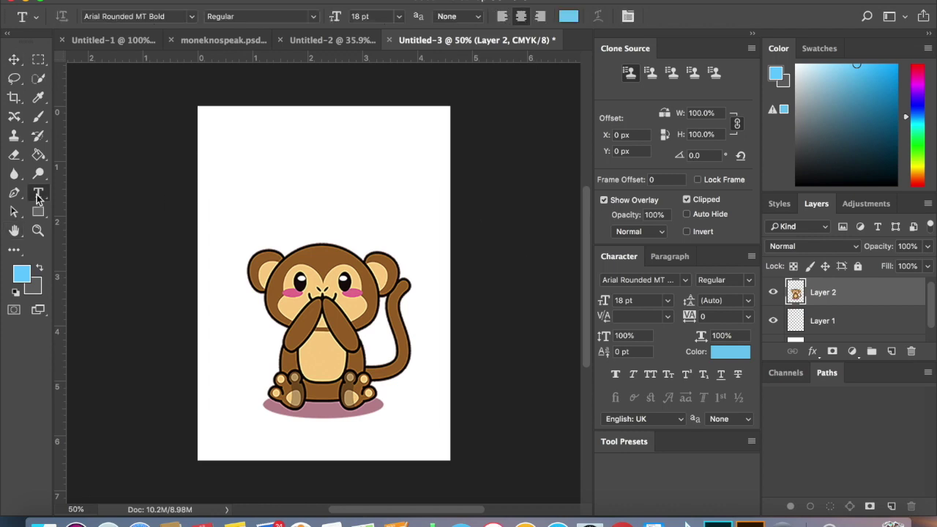
pyautogui.click(311, 170)
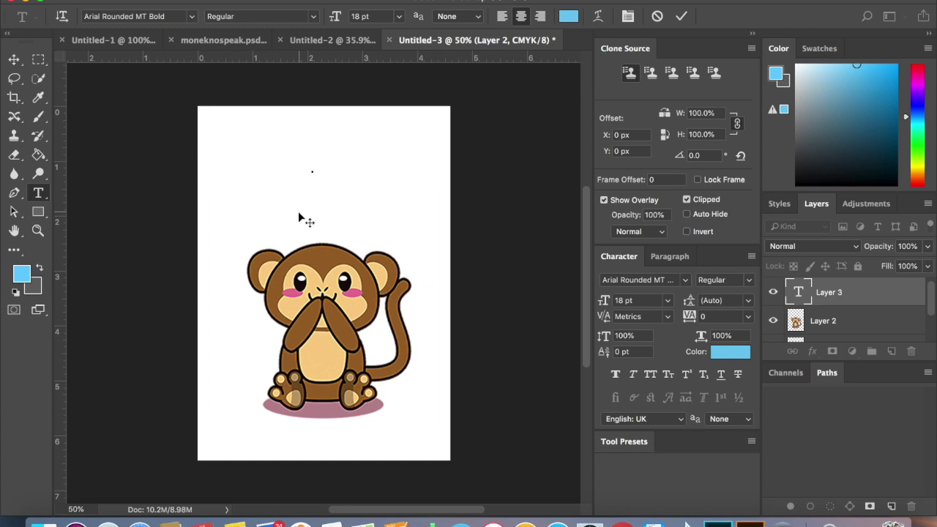
pyautogui.click(569, 16)
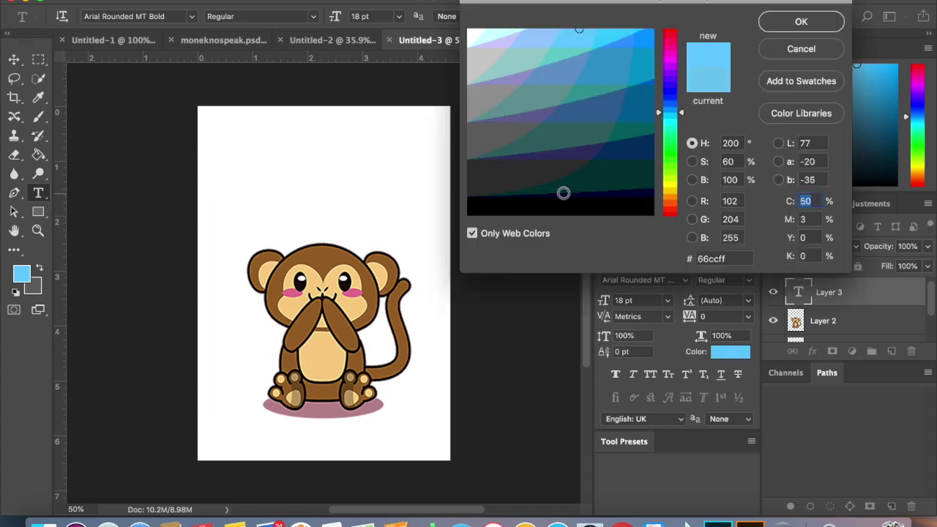
pyautogui.click(572, 204)
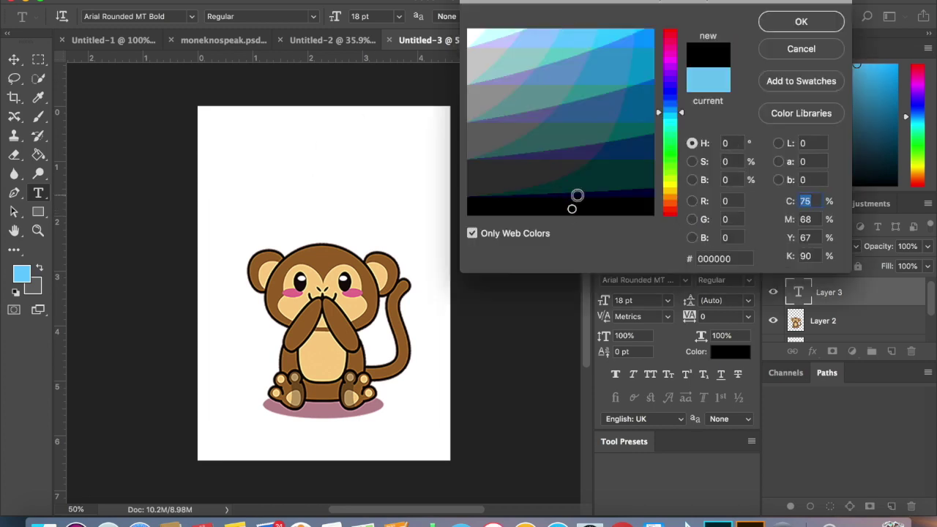
pyautogui.click(811, 22)
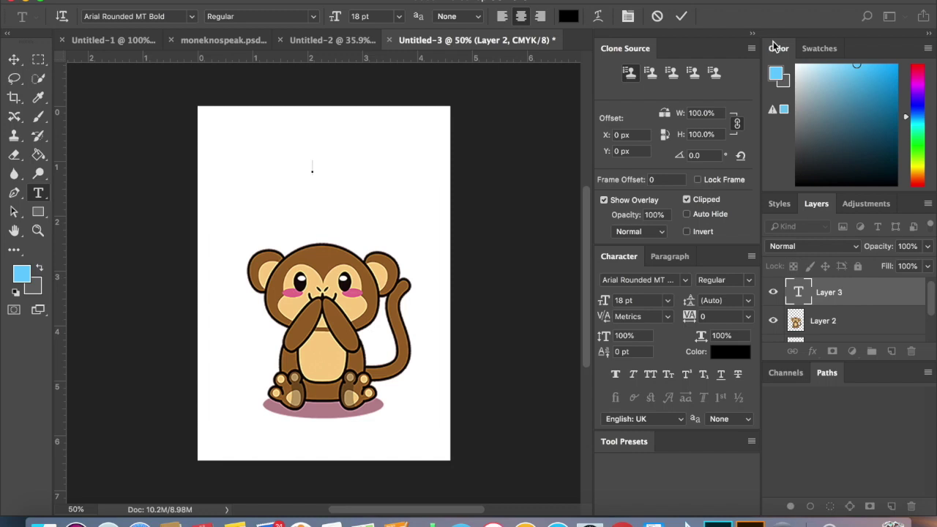
pyautogui.write('Have a wonderf')
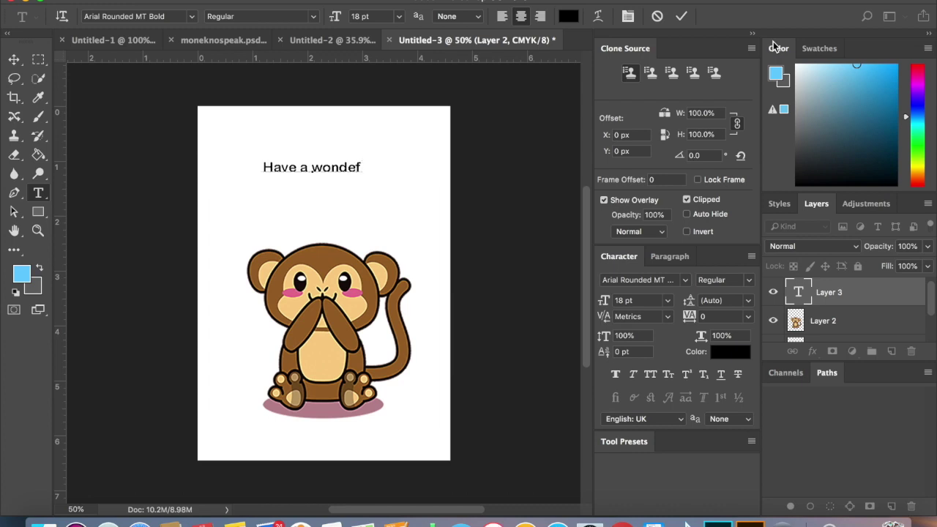
pyautogui.press('BackSpace')
pyautogui.write('rful')
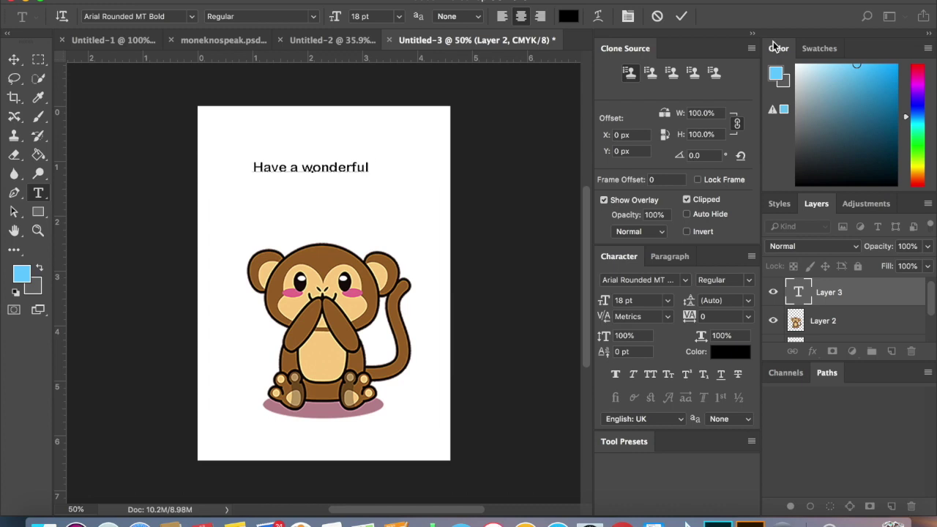
pyautogui.write(' day!')
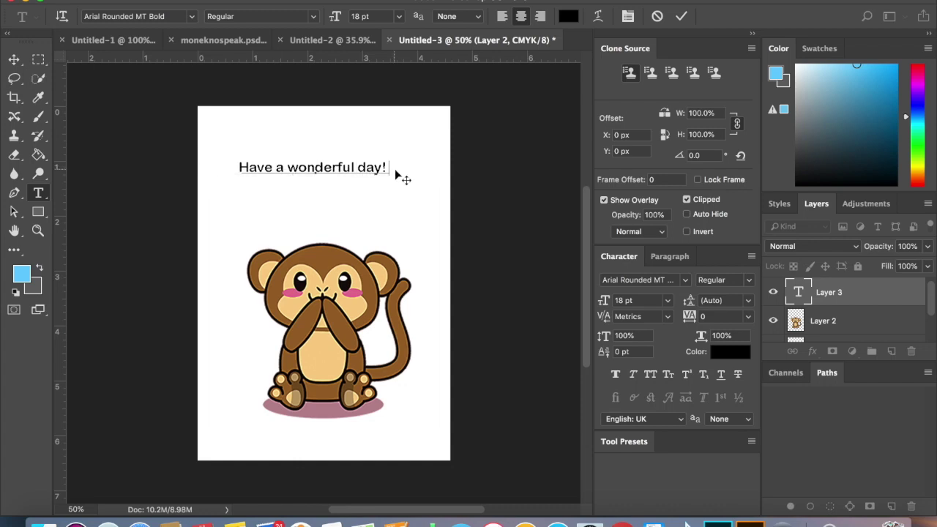
# Set the greeting to 24 pt, commit it, and shift it right to centre it above the monkey
pyautogui.moveTo(393, 172); pyautogui.dragTo(391, 175)
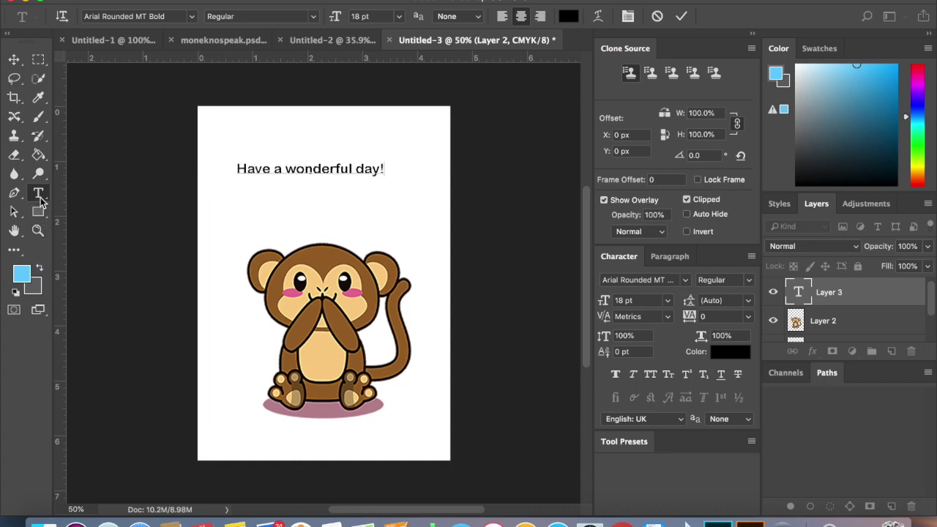
pyautogui.click(401, 17)
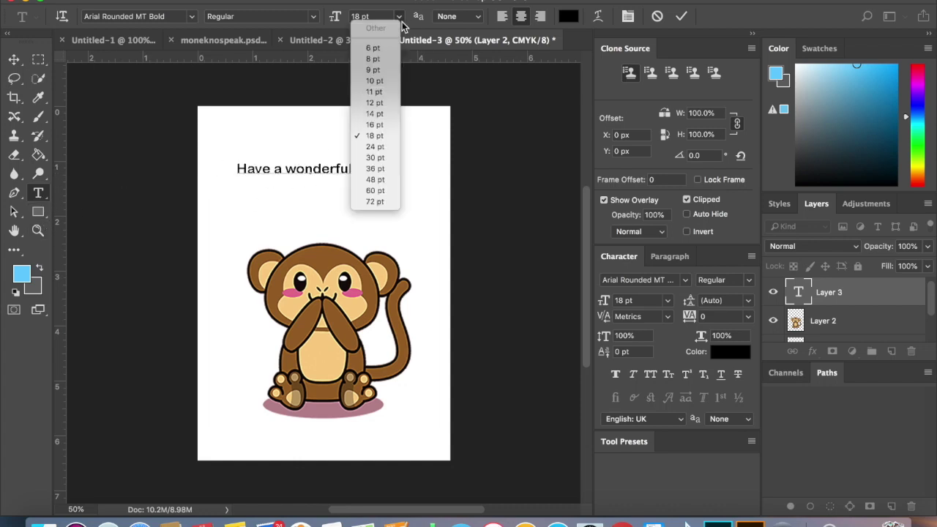
pyautogui.click(375, 158)
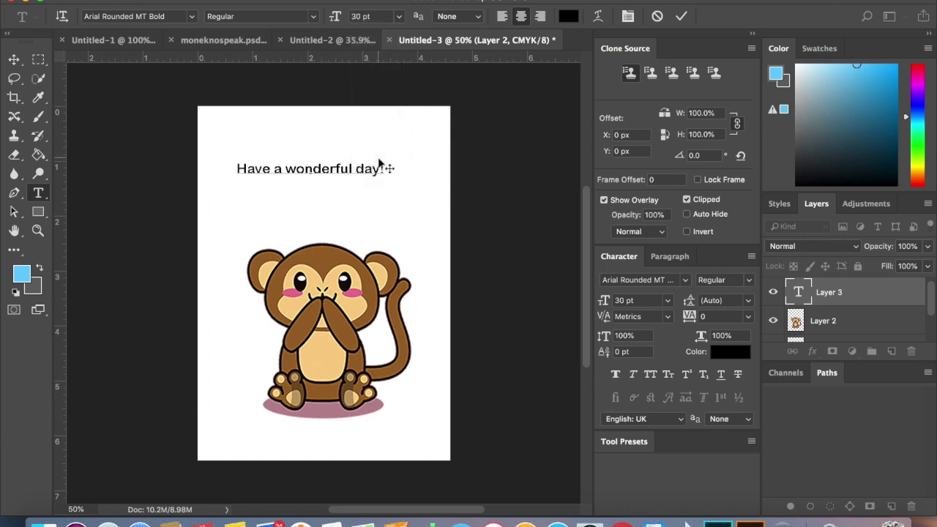
pyautogui.moveTo(384, 169); pyautogui.dragTo(235, 161)
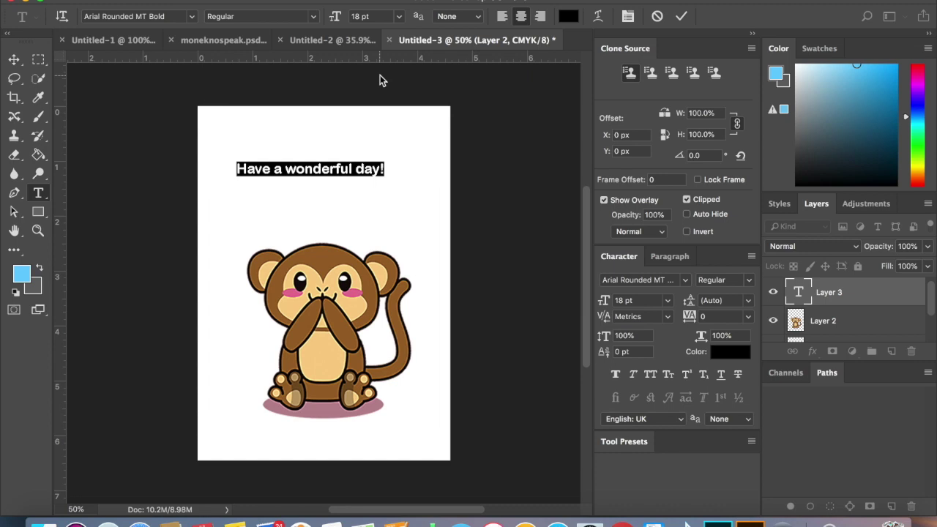
pyautogui.click(399, 17)
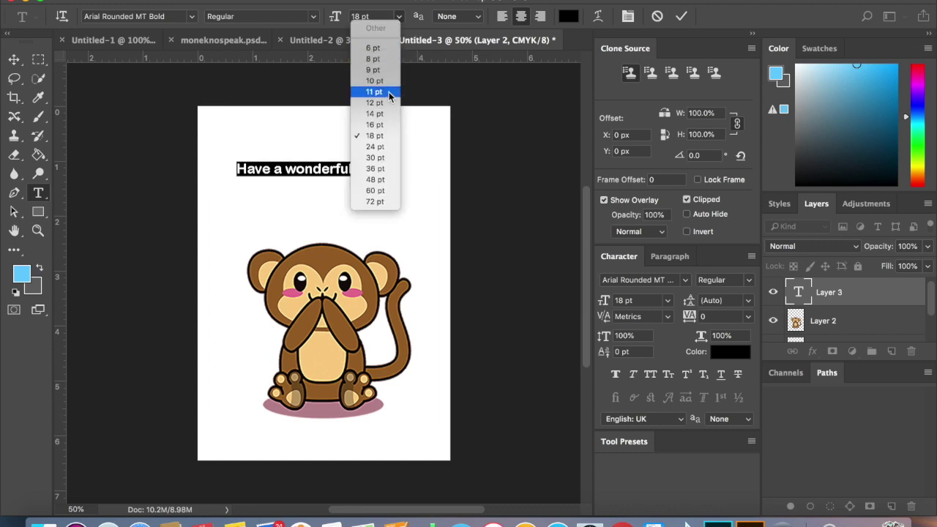
pyautogui.click(375, 157)
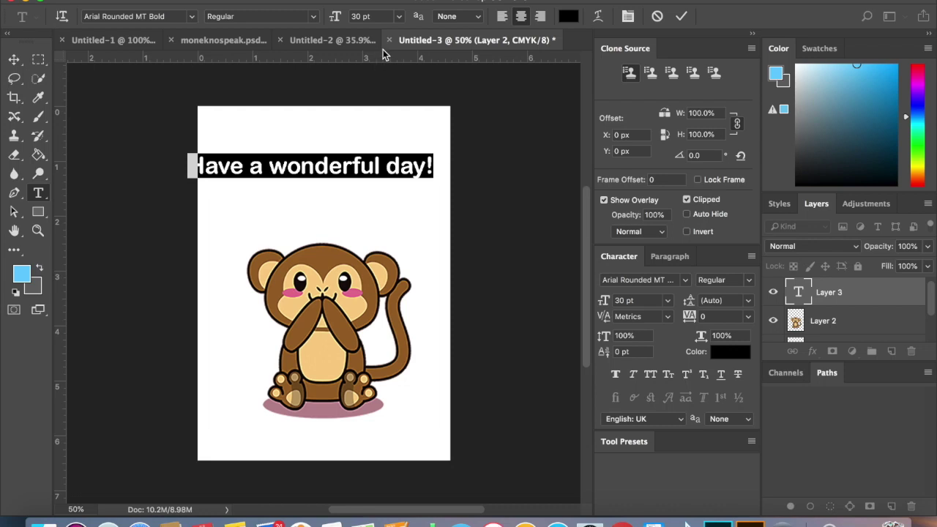
pyautogui.click(399, 17)
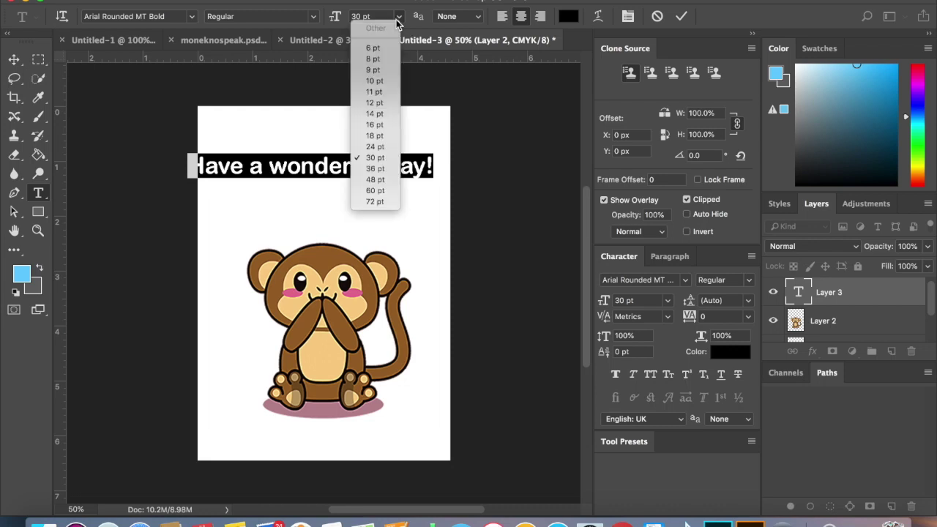
pyautogui.click(386, 146)
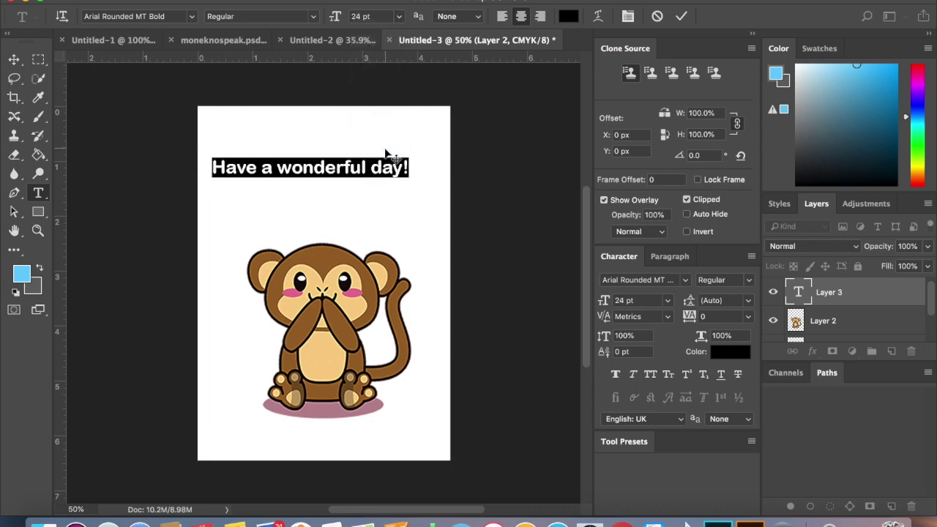
pyautogui.click(14, 58)
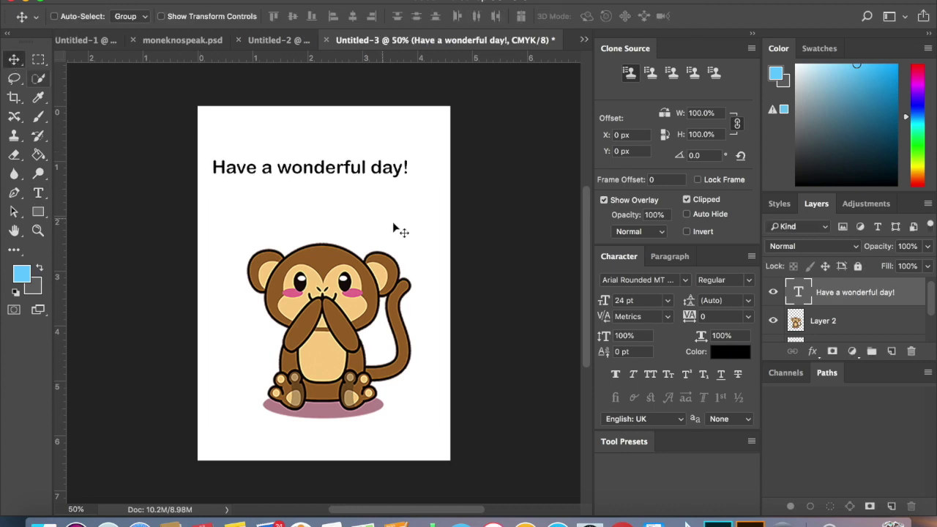
pyautogui.moveTo(327, 165); pyautogui.dragTo(341, 170)
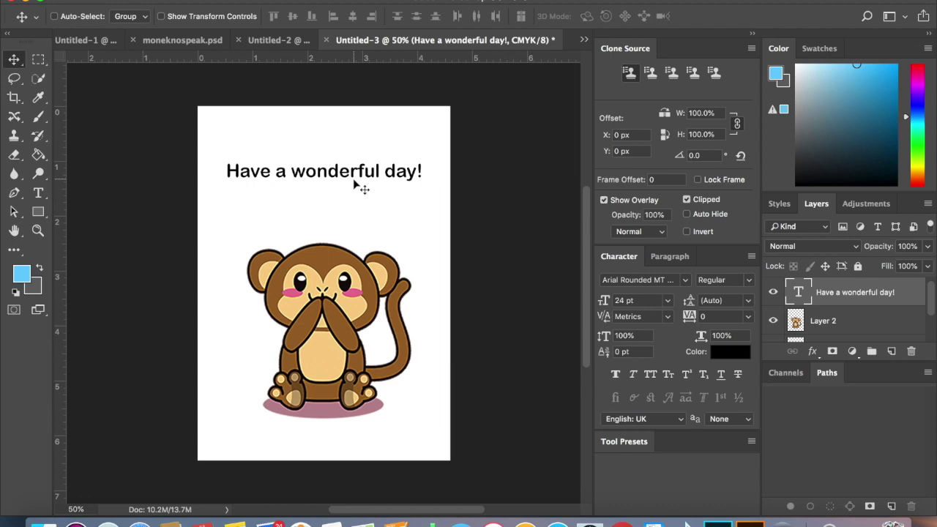
# Fill the Background layer with light blue #33ccff using the Paint Bucket
pyautogui.scroll(-2, 900, 297)
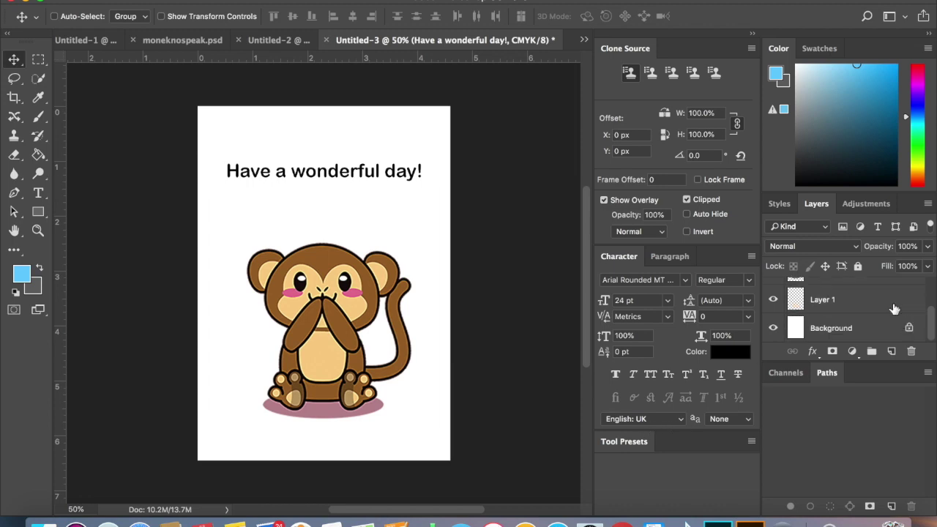
pyautogui.click(856, 335)
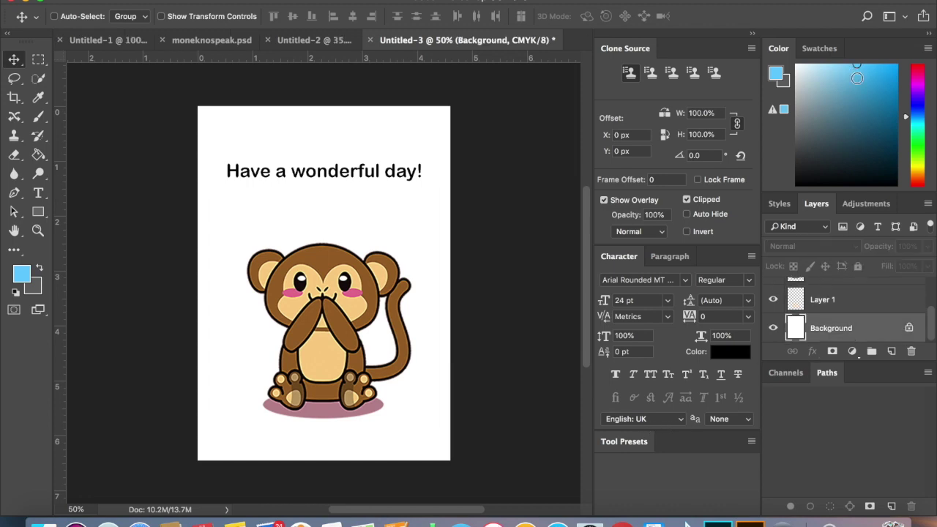
pyautogui.click(870, 67)
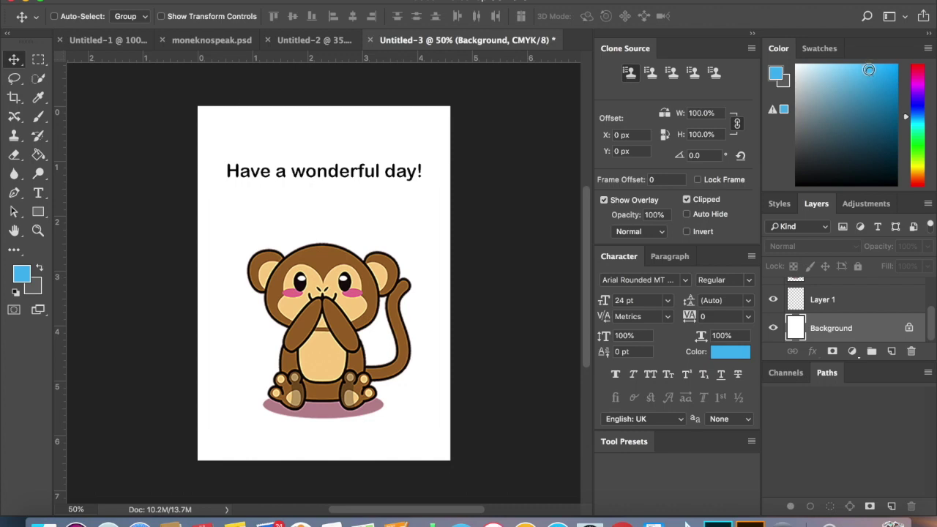
pyautogui.click(778, 76)
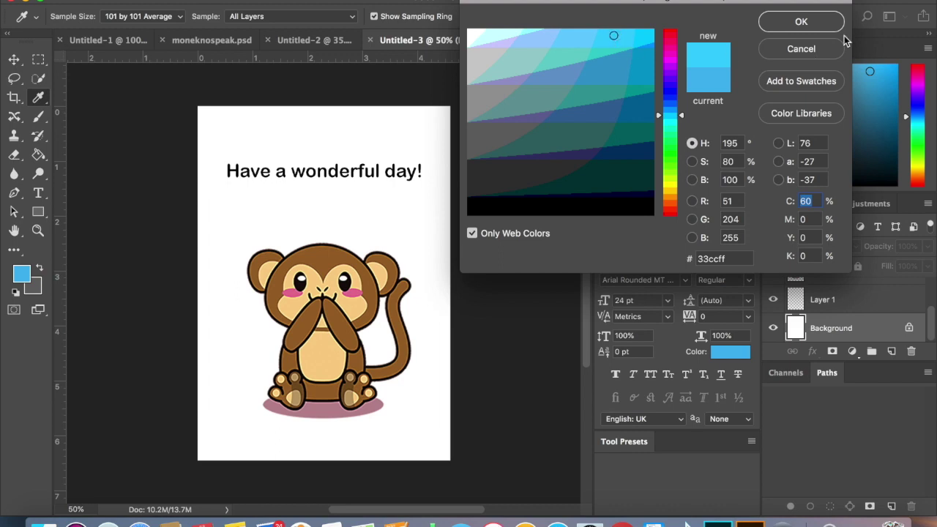
pyautogui.click(797, 22)
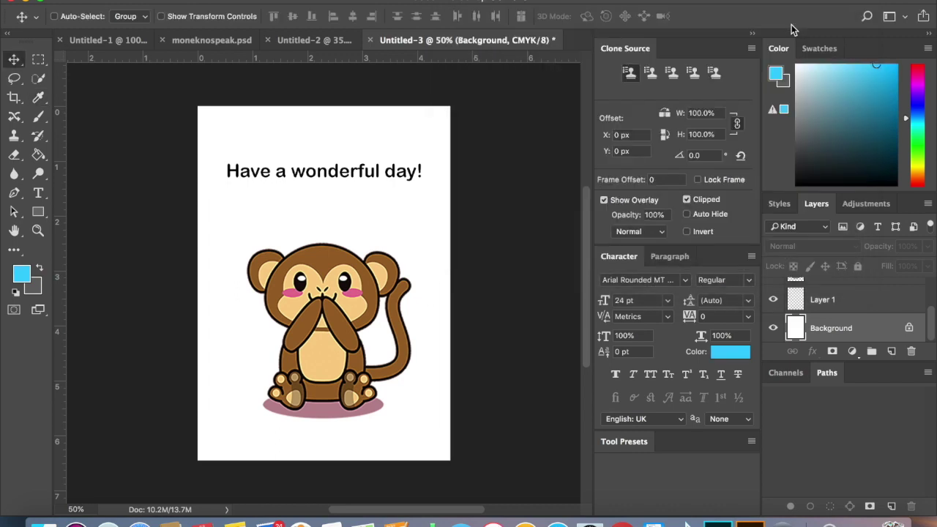
pyautogui.click(39, 155)
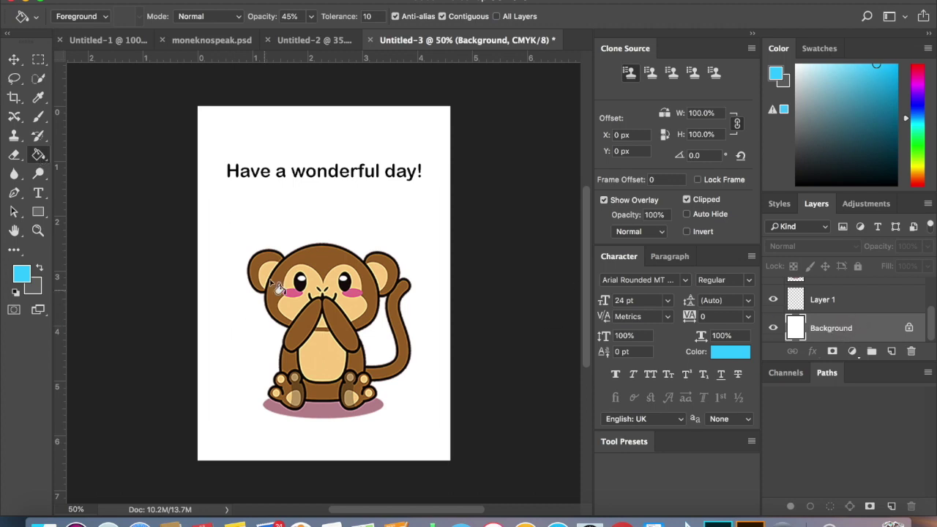
pyautogui.click(244, 215)
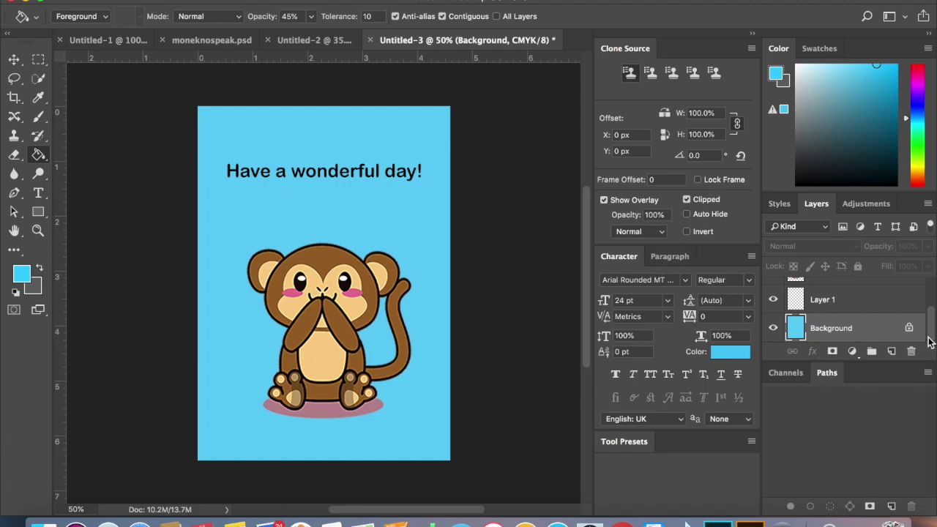
pyautogui.click(848, 307)
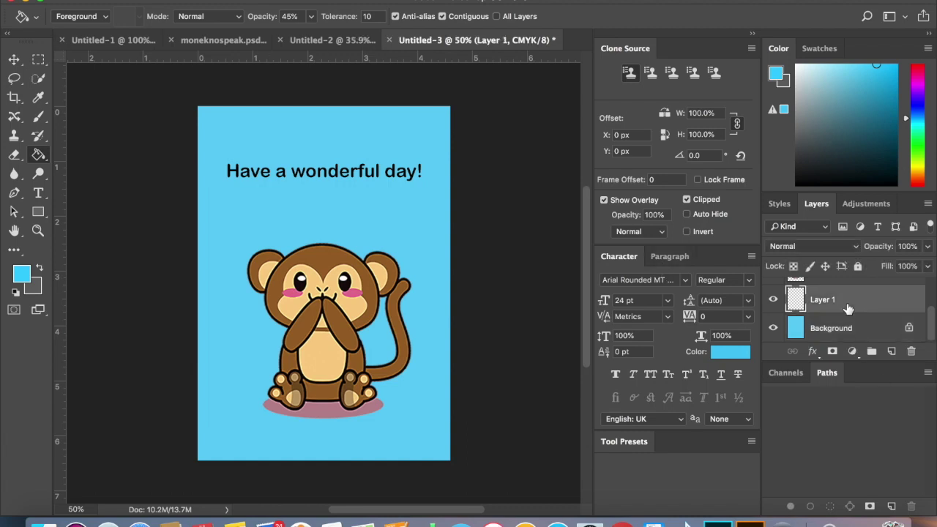
# Delete the empty Layer 1 and select the text, Layer 2 and Background layers
pyautogui.press('BackSpace')
pyautogui.scroll(2, 930, 321)
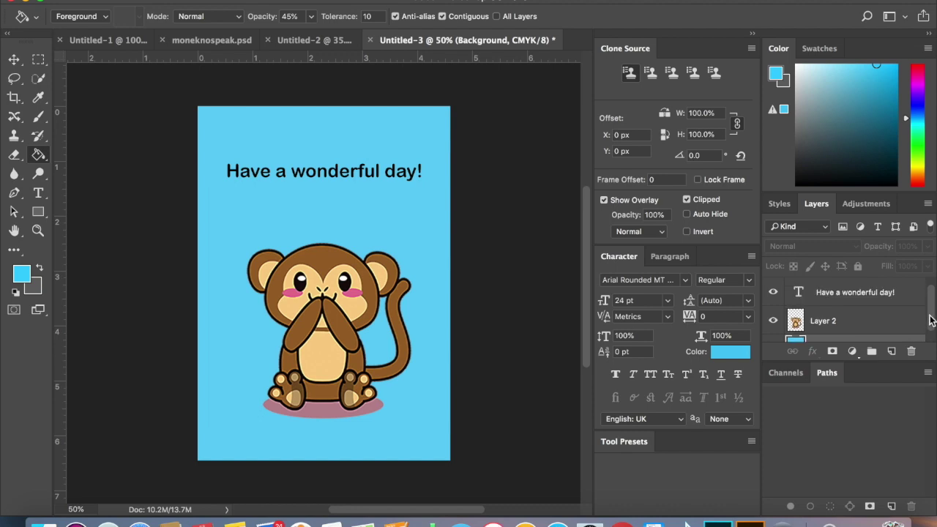
pyautogui.click(855, 293)
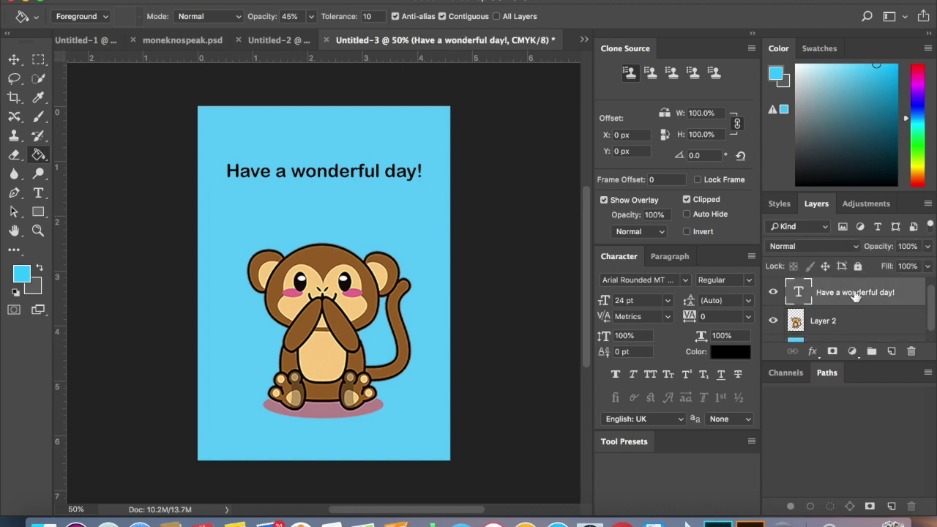
pyautogui.keyDown('shift'); pyautogui.click(843, 323); pyautogui.keyUp('shift')
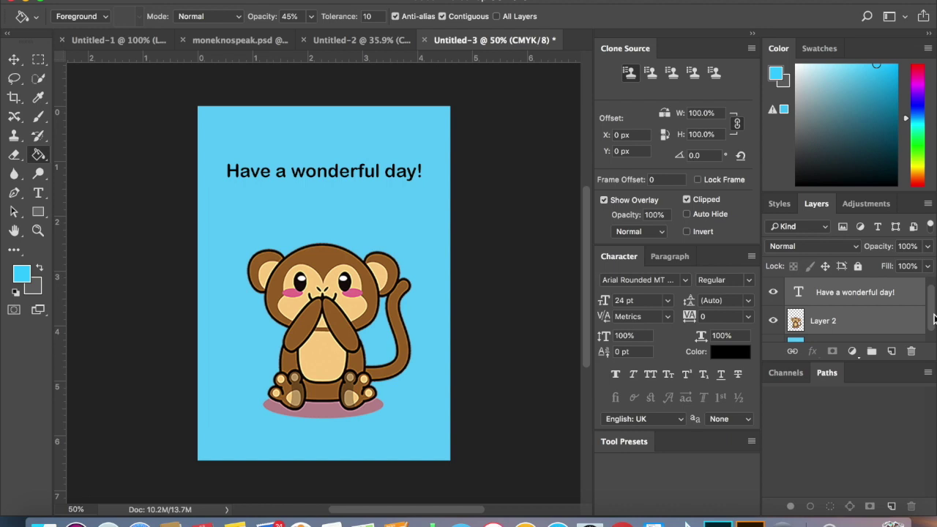
pyautogui.scroll(-2, 933, 322)
pyautogui.keyDown('shift'); pyautogui.click(870, 330); pyautogui.keyUp('shift')
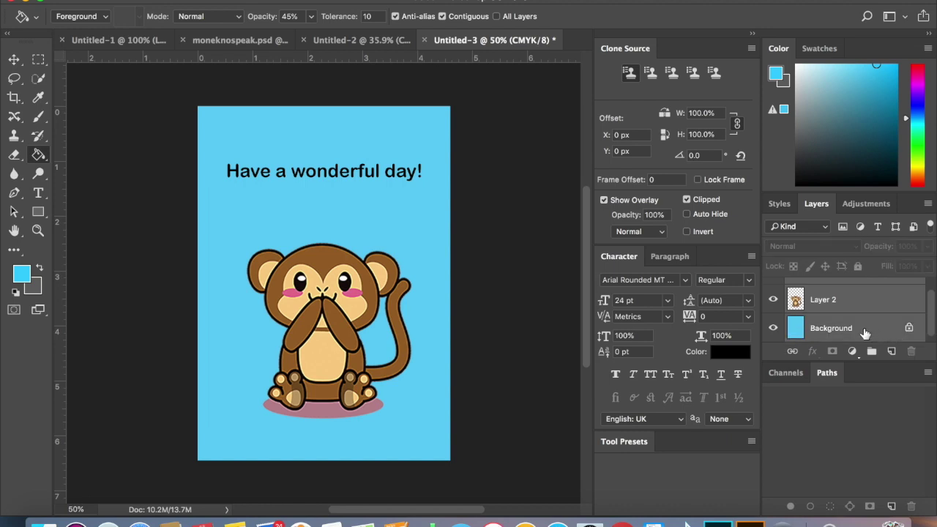
# Select the whole canvas, Copy Merged, and switch to the Untitled-2 template
pyautogui.click(39, 58)
pyautogui.moveTo(282, 117)
pyautogui.mouseDown()
pyautogui.moveTo(549, 469)
pyautogui.moveTo(550, 486)
pyautogui.mouseUp()
pyautogui.hotkey('ctrl', 'a')
pyautogui.click(164, 0)
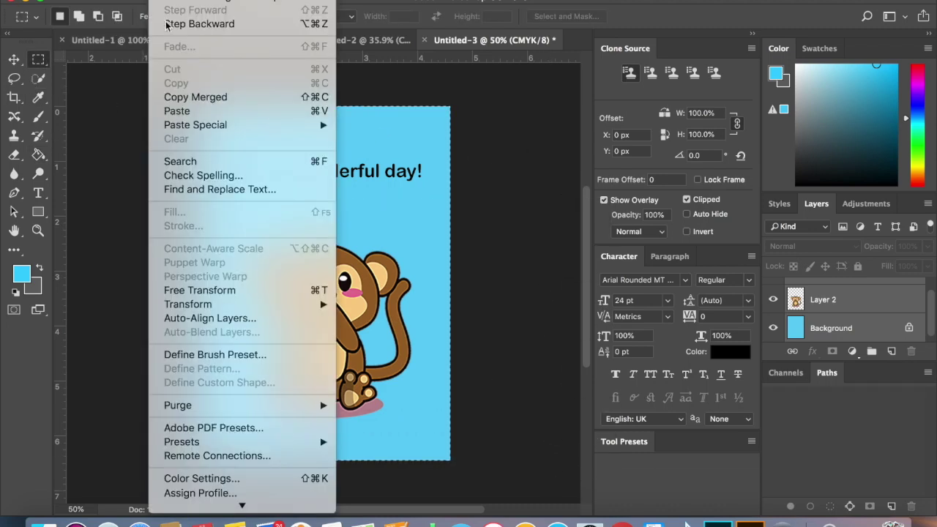
pyautogui.click(179, 97)
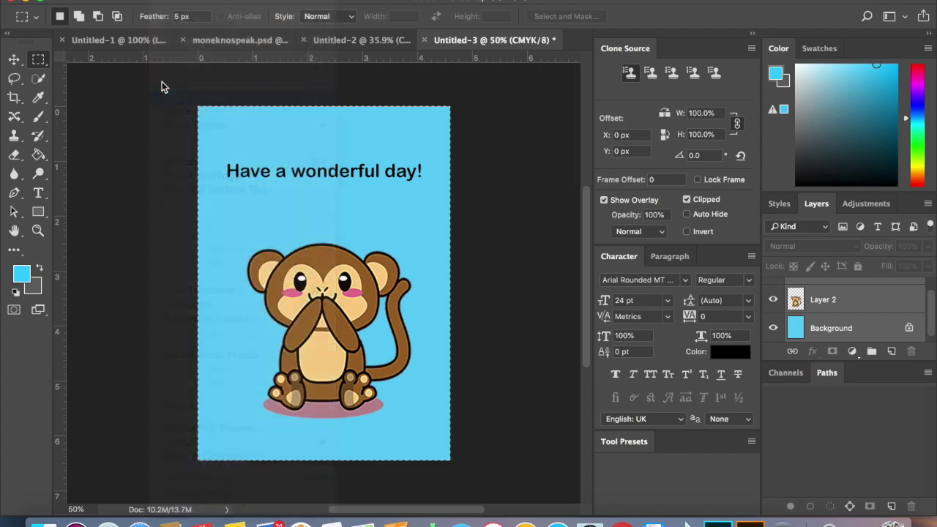
pyautogui.click(326, 38)
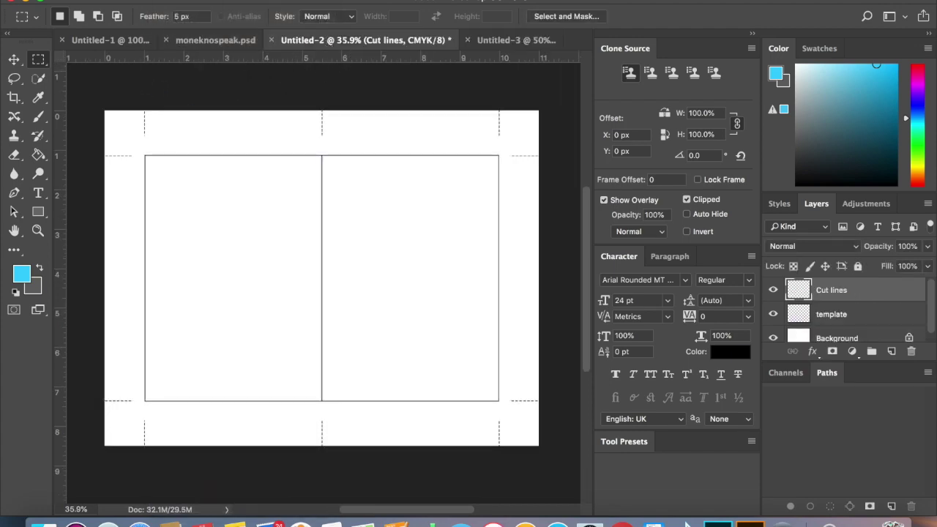
# Paste the monkey card into Untitled-2 and align it on the right-hand panel with arrow-key nudges
pyautogui.click(165, 0)
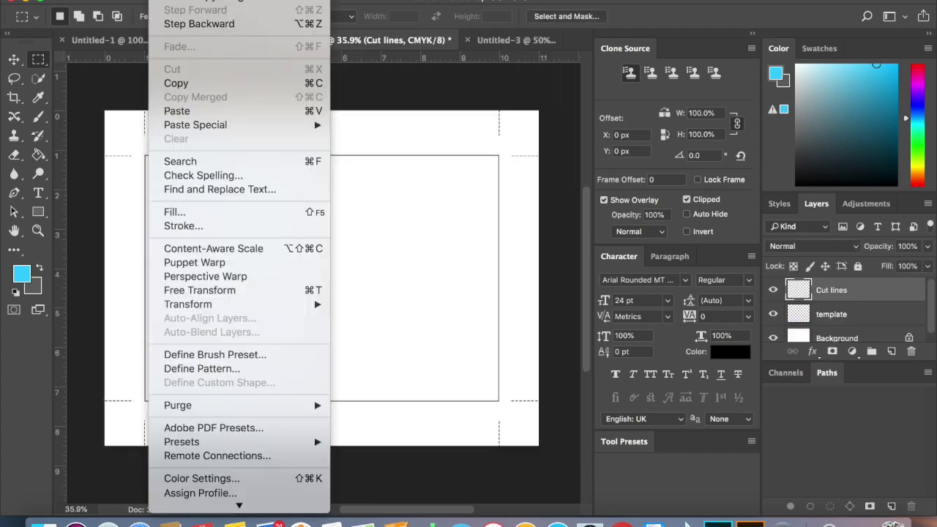
pyautogui.click(171, 111)
pyautogui.click(14, 59)
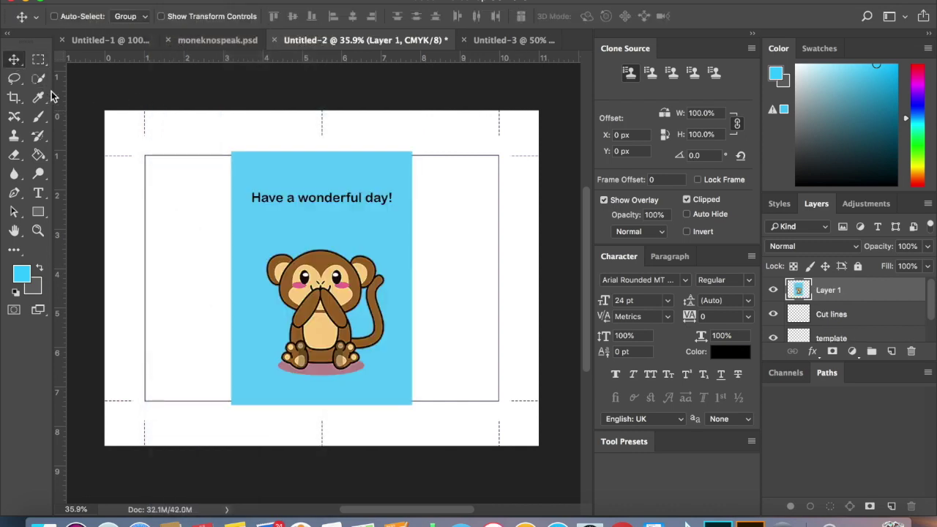
pyautogui.moveTo(363, 258); pyautogui.dragTo(392, 249)
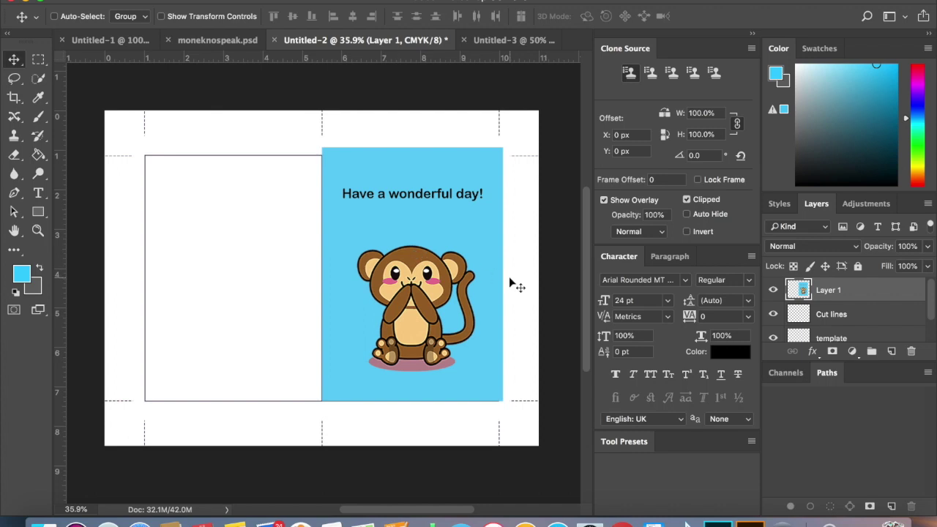
pyautogui.press('Down')
pyautogui.press('Down')
pyautogui.press('Down')
pyautogui.press('Down')
pyautogui.press('Down')
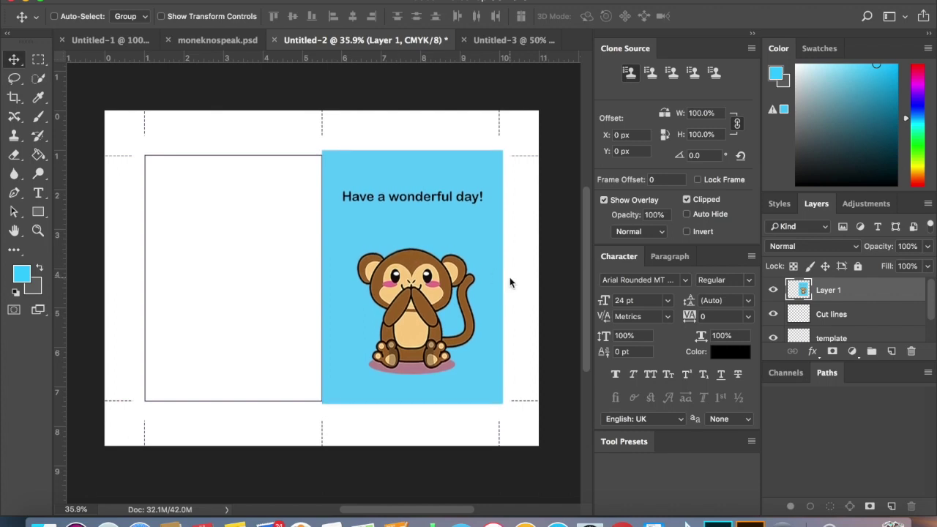
pyautogui.press('Up')
pyautogui.press('Up')
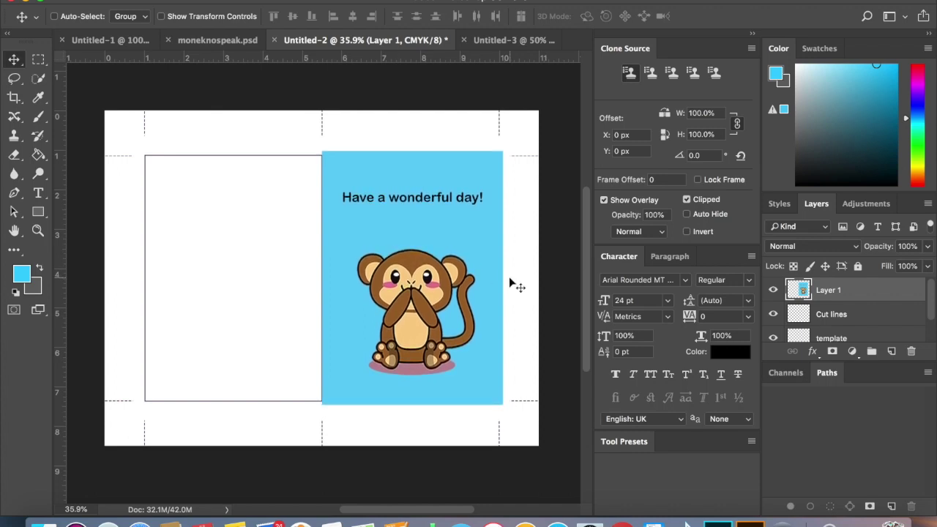
pyautogui.press('Left')
pyautogui.press('Left')
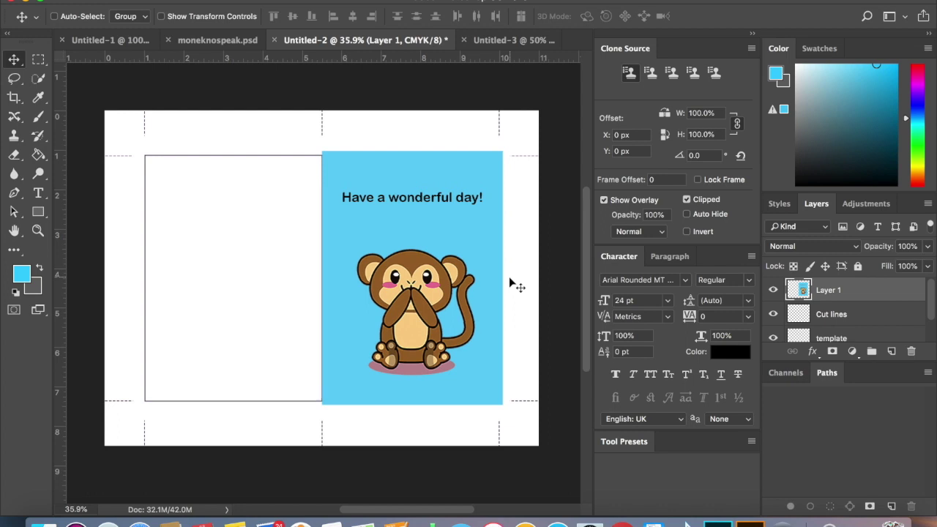
pyautogui.press('Right')
pyautogui.press('Right')
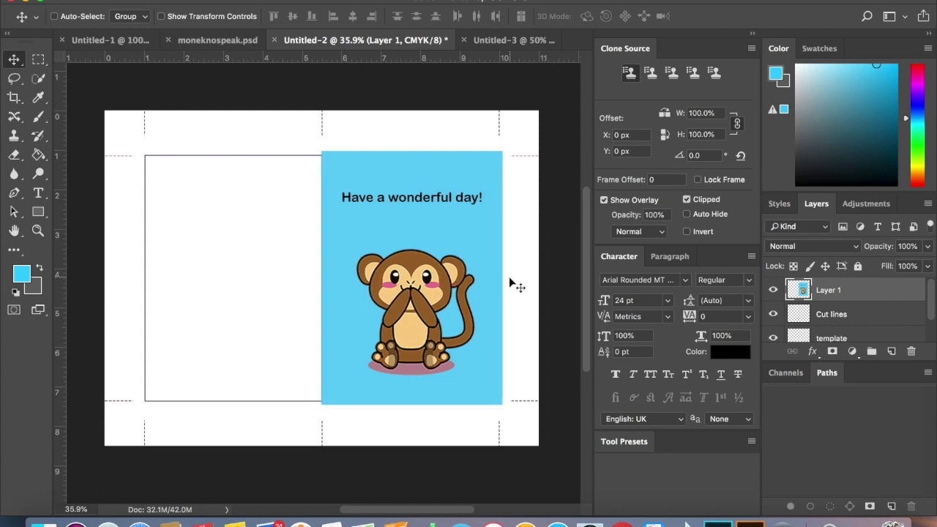
pyautogui.press('Right')
pyautogui.press('Right')
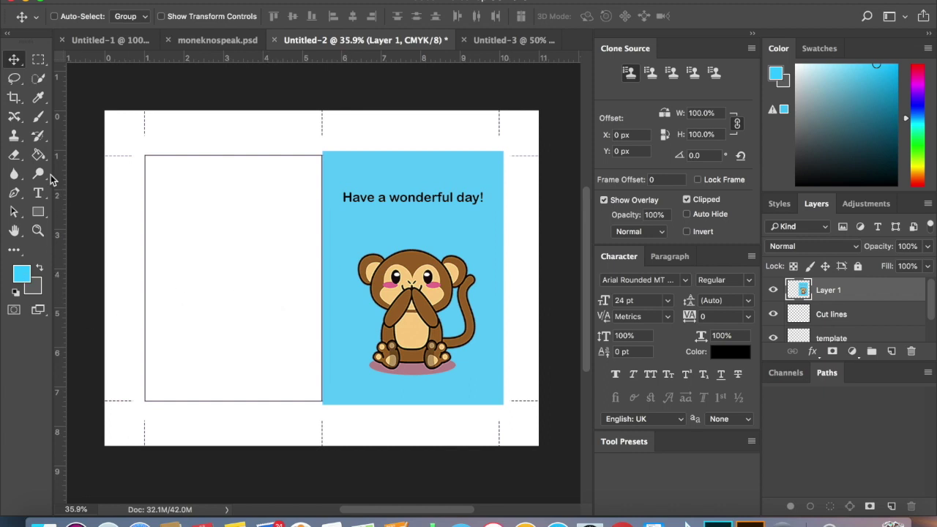
pyautogui.click(39, 194)
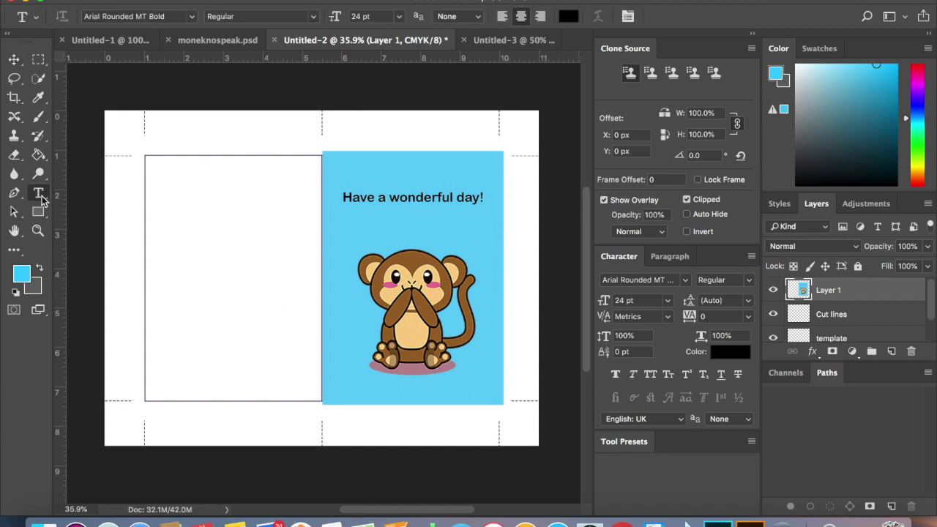
# Type 14 pt text on the left panel: 'The Cheeky Little Card Company', 'Printed in Encinitas, CA', '#1101'
pyautogui.click(225, 355)
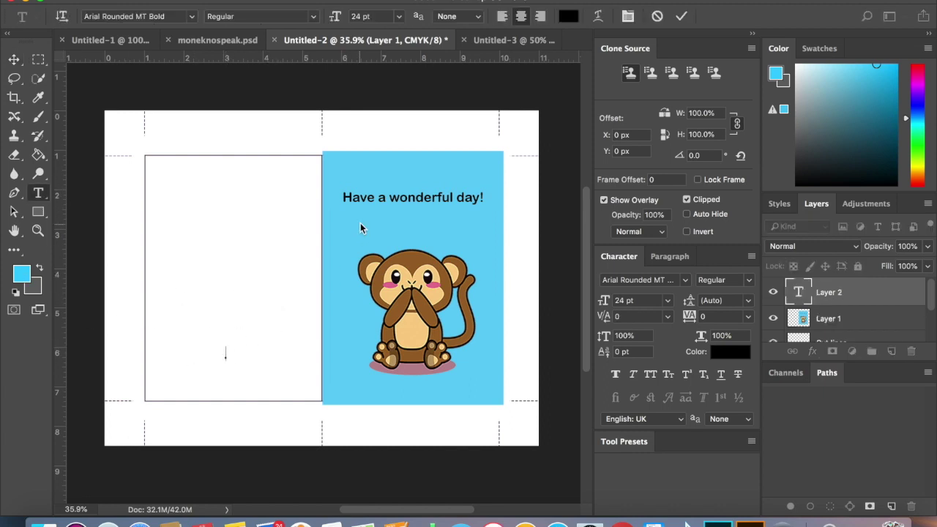
pyautogui.click(396, 17)
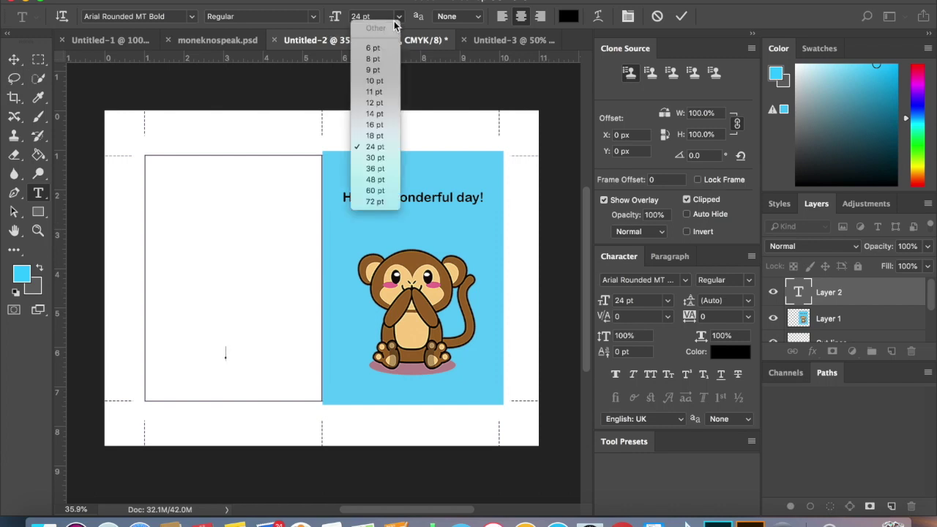
pyautogui.click(373, 113)
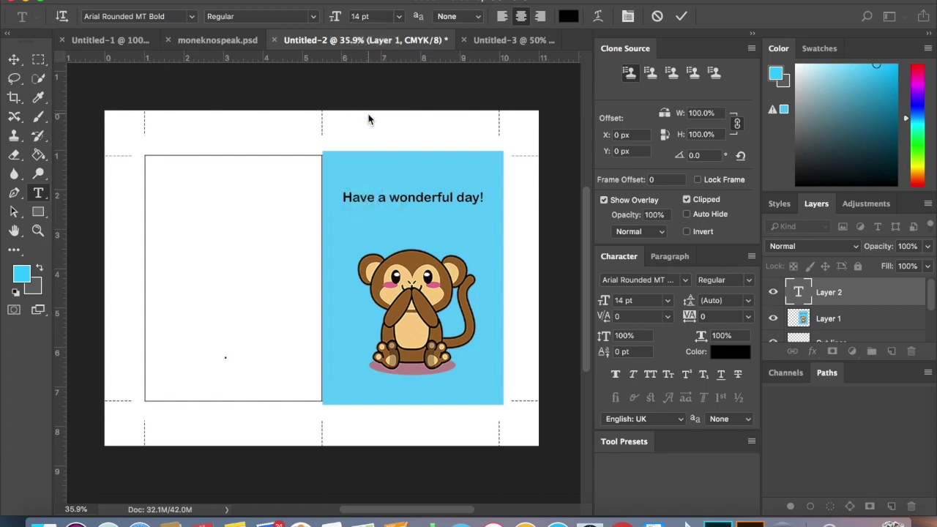
pyautogui.write('The Cheeky Little Card C')
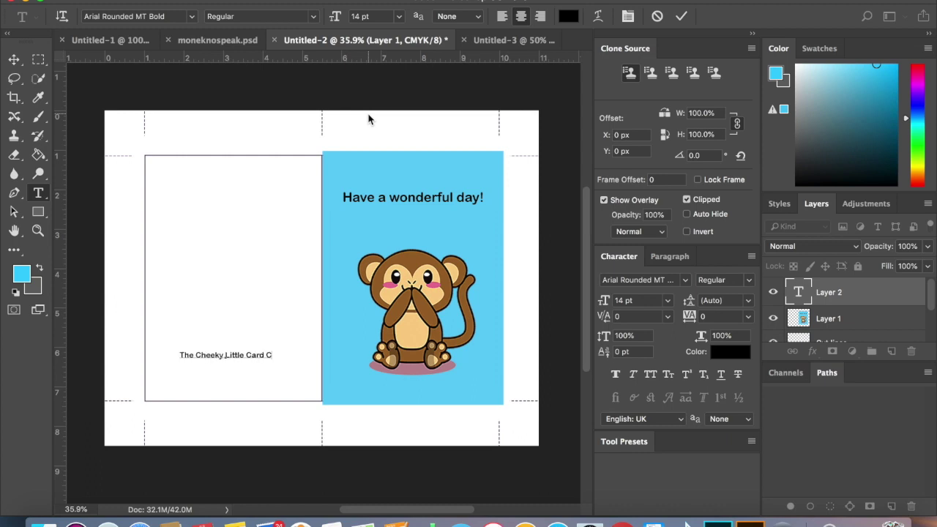
pyautogui.write('ompany ')
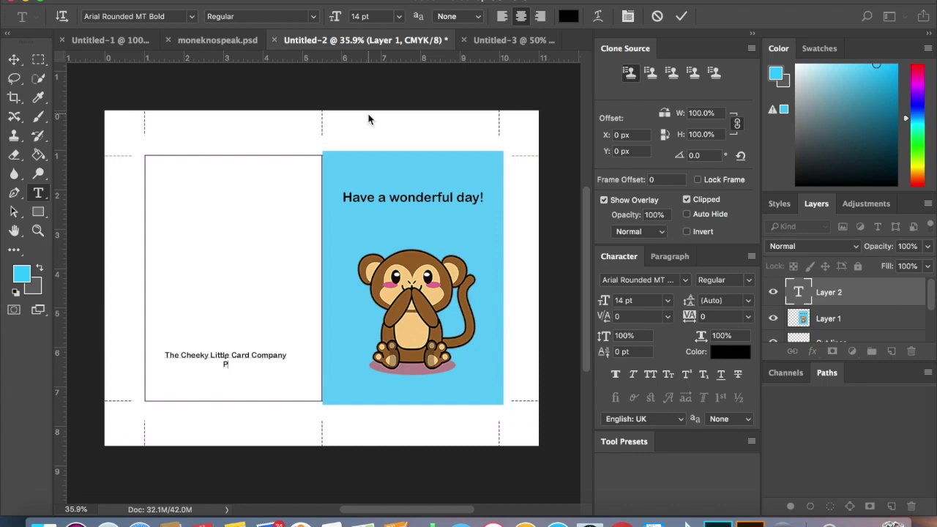
pyautogui.write('Printed in Encinitas, CA')
pyautogui.press('Return')
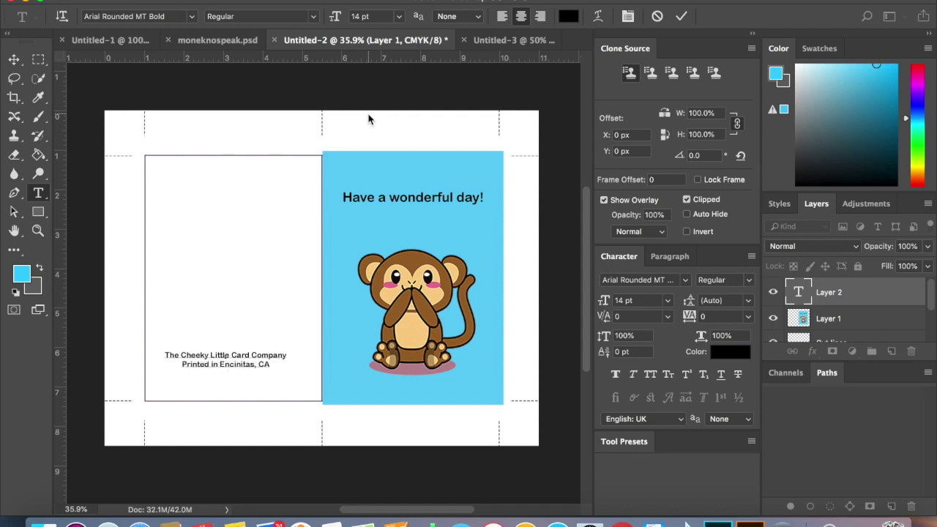
pyautogui.write('#1101')
pyautogui.scroll(-3, 833, 311)
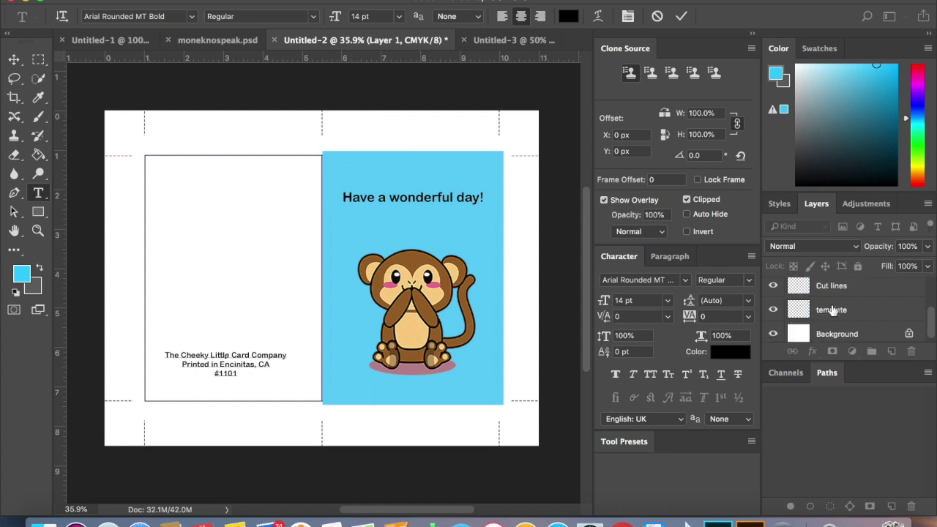
# Commit the company text, then briefly hide and reshow it to check the card
pyautogui.click(774, 290)
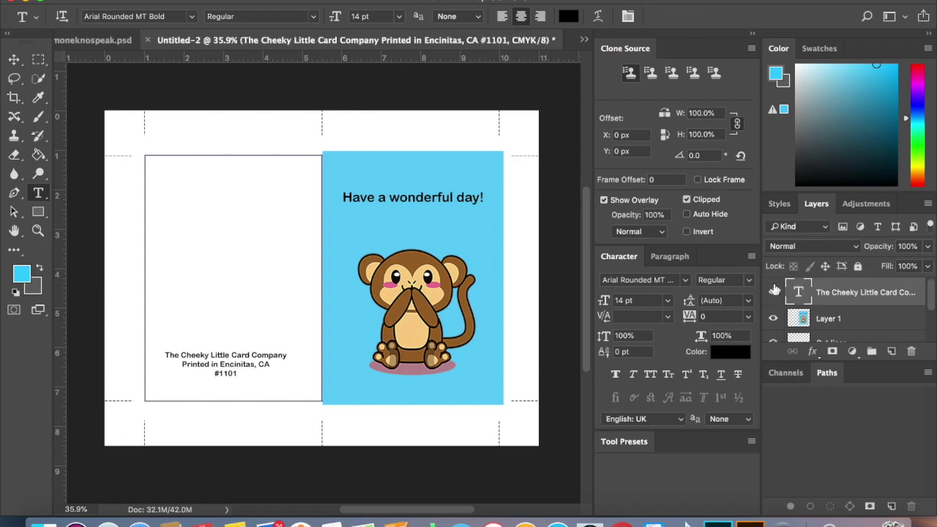
pyautogui.click(774, 296)
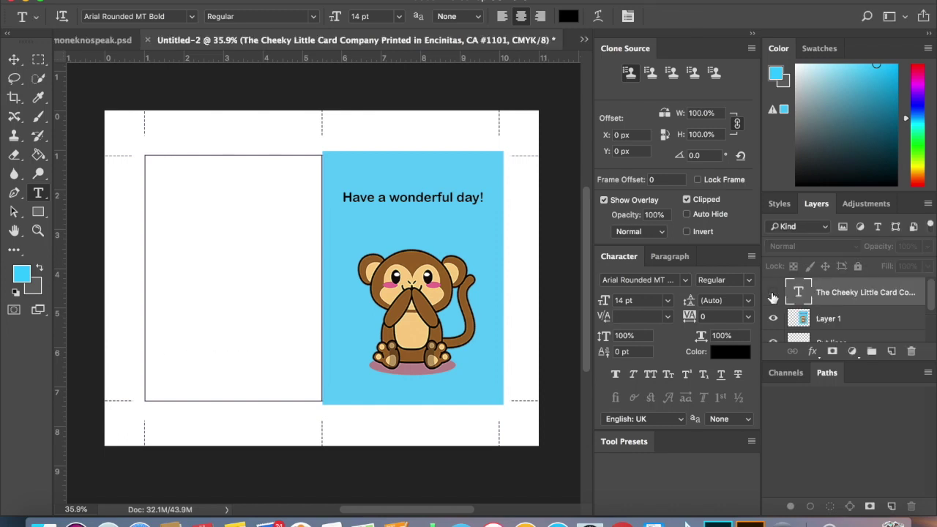
pyautogui.click(773, 295)
pyautogui.scroll(-3, 807, 309)
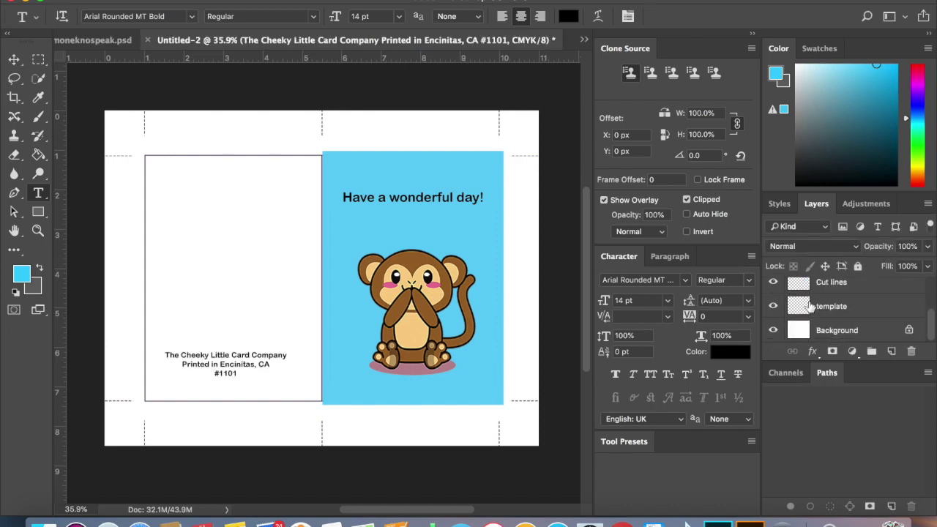
pyautogui.scroll(1, 808, 309)
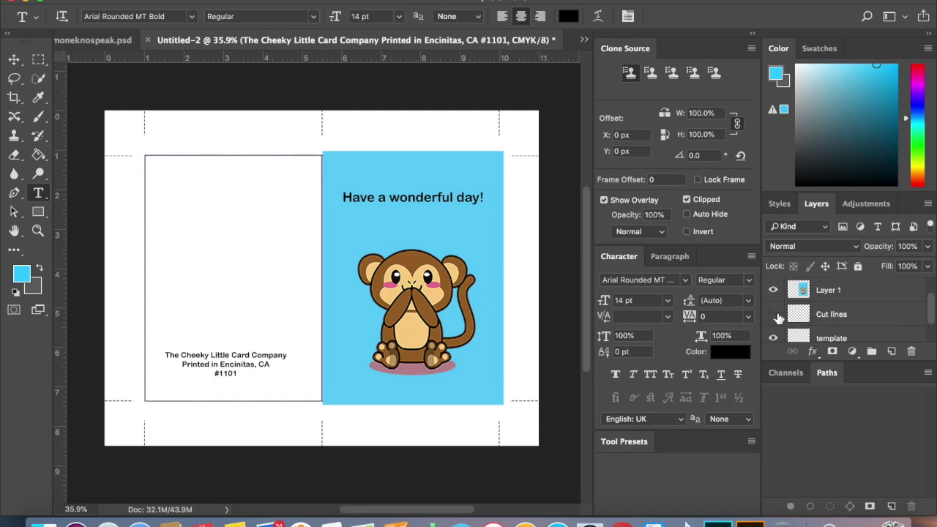
# Toggle the Cut lines and template outline layers off and back on to preview the card
pyautogui.click(777, 317)
pyautogui.click(777, 318)
pyautogui.scroll(-1, 777, 319)
pyautogui.click(773, 307)
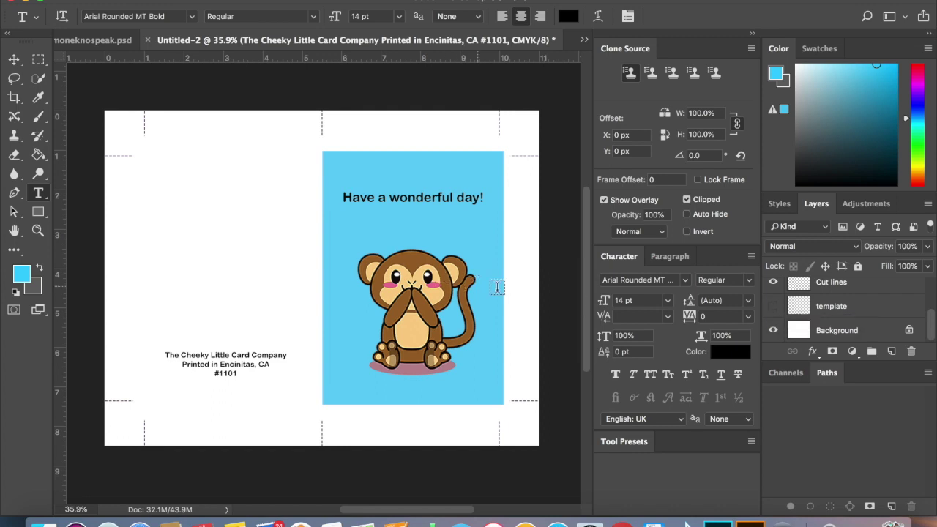
pyautogui.click(772, 307)
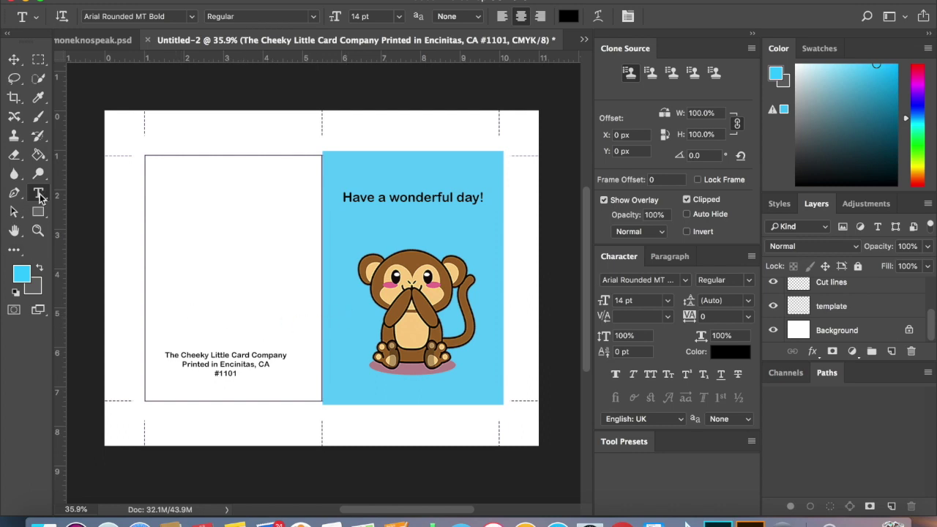
# Type 'You Cheeky Monkey.' at 24 pt on the card's left panel
pyautogui.click(399, 16)
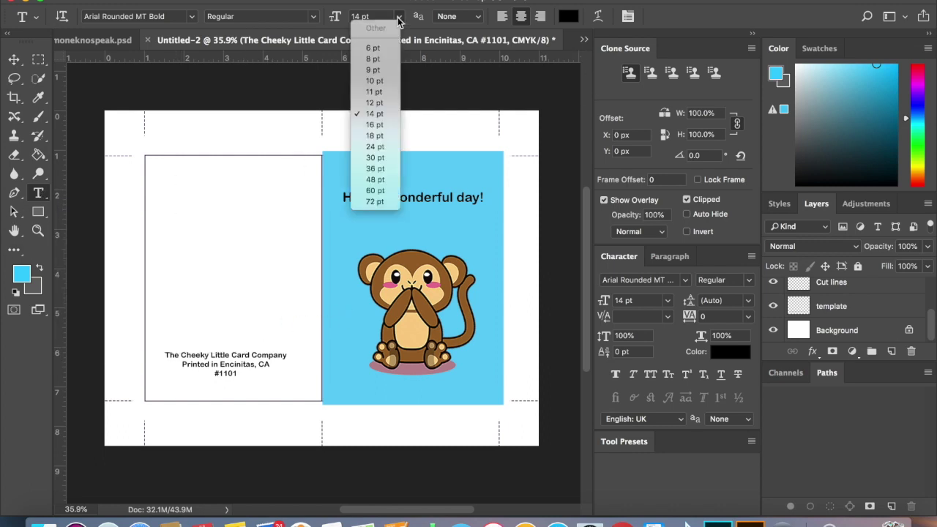
pyautogui.click(379, 138)
pyautogui.click(231, 309)
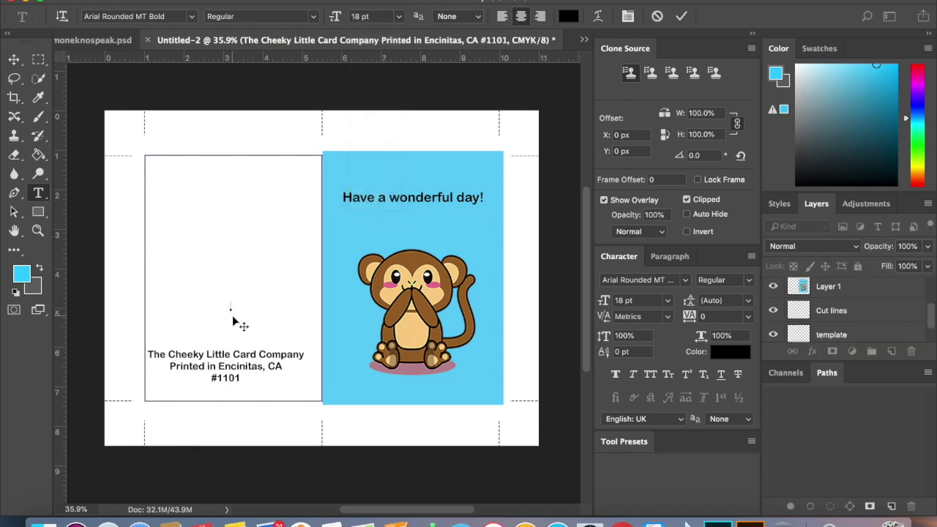
pyautogui.write('Y')
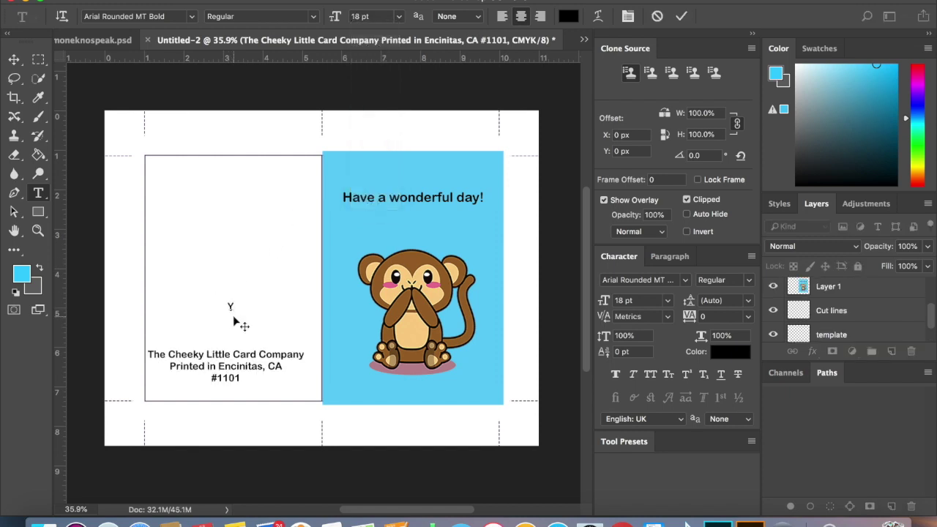
pyautogui.write('ou')
pyautogui.press('BackSpace')
pyautogui.press('BackSpace')
pyautogui.press('BackSpace')
pyautogui.click(399, 16)
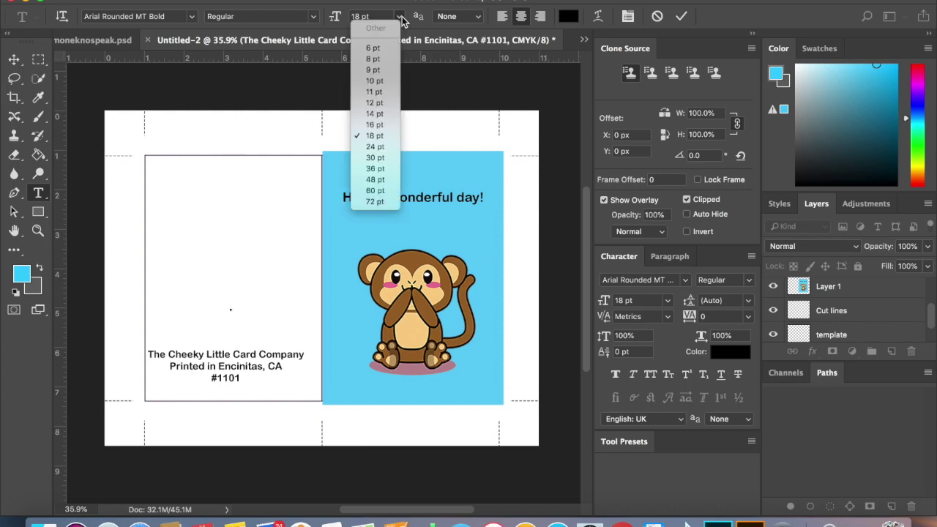
pyautogui.click(379, 151)
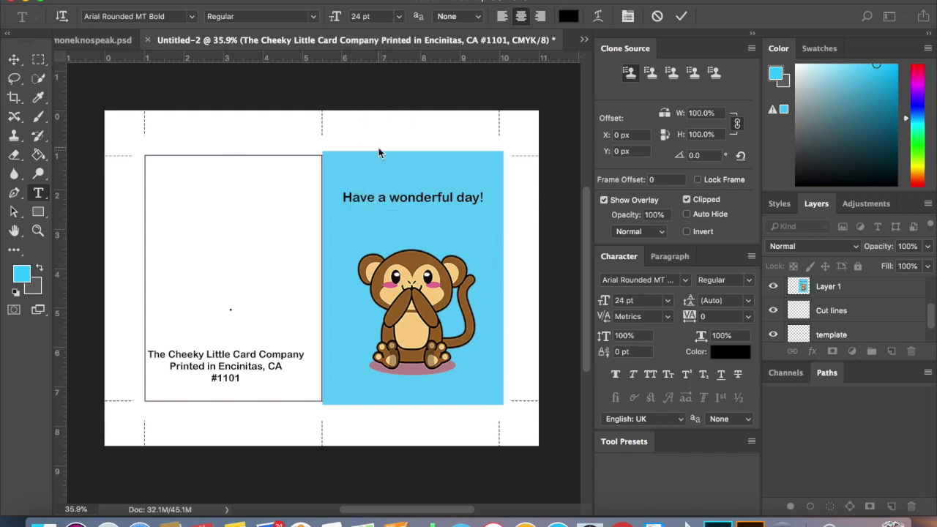
pyautogui.write('You Cheeky')
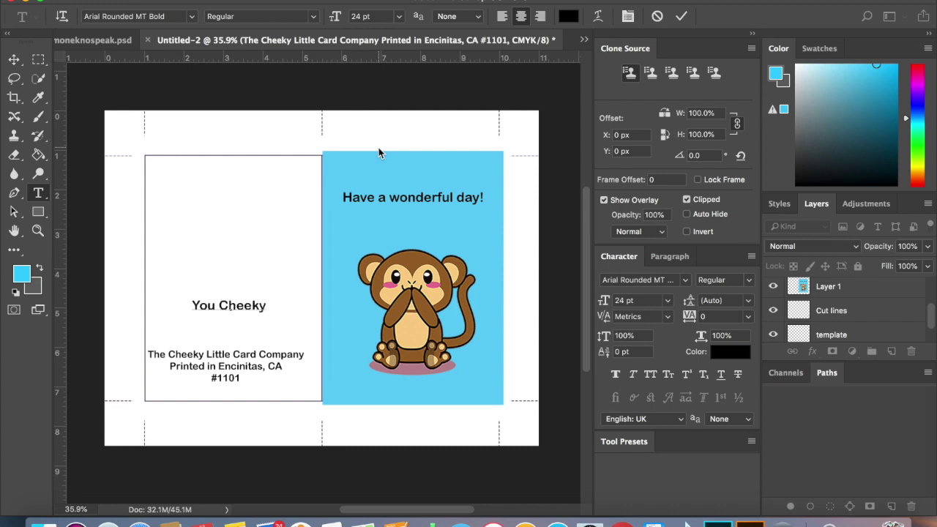
pyautogui.write(' Monkey')
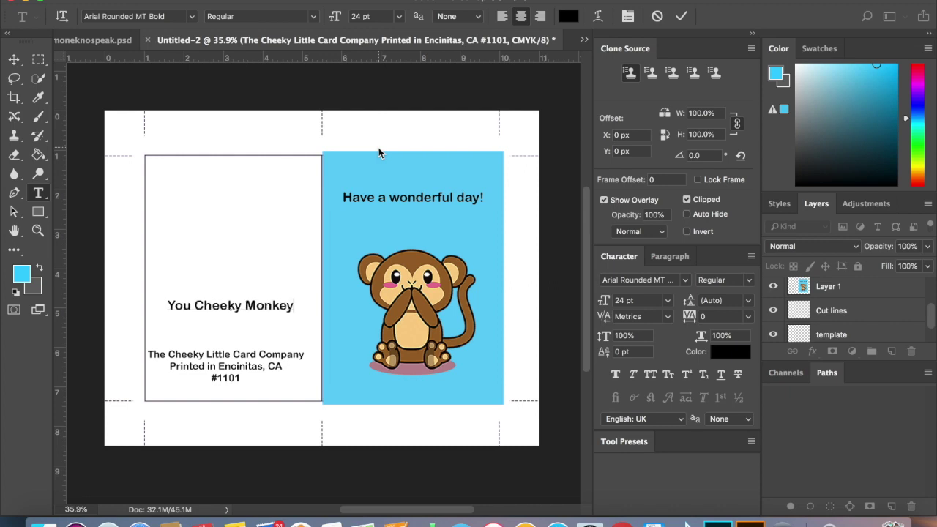
pyautogui.write('.')
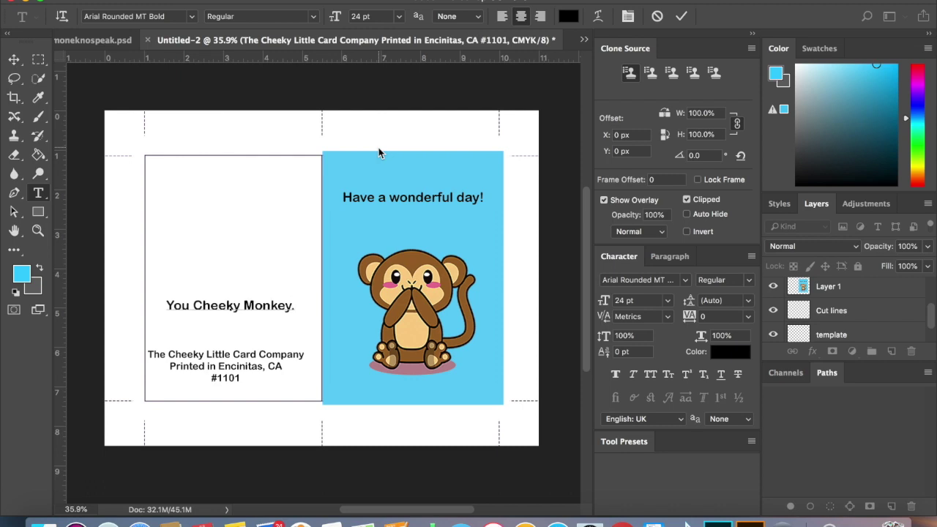
# Rotate the message 180° with Edit > Transform so it reads upside down
pyautogui.click(194, 0)
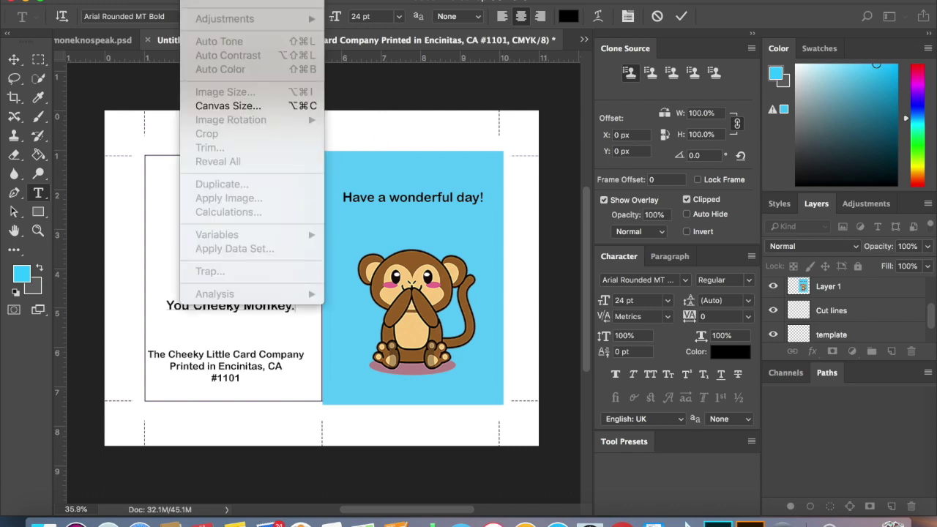
pyautogui.moveTo(163, 0)
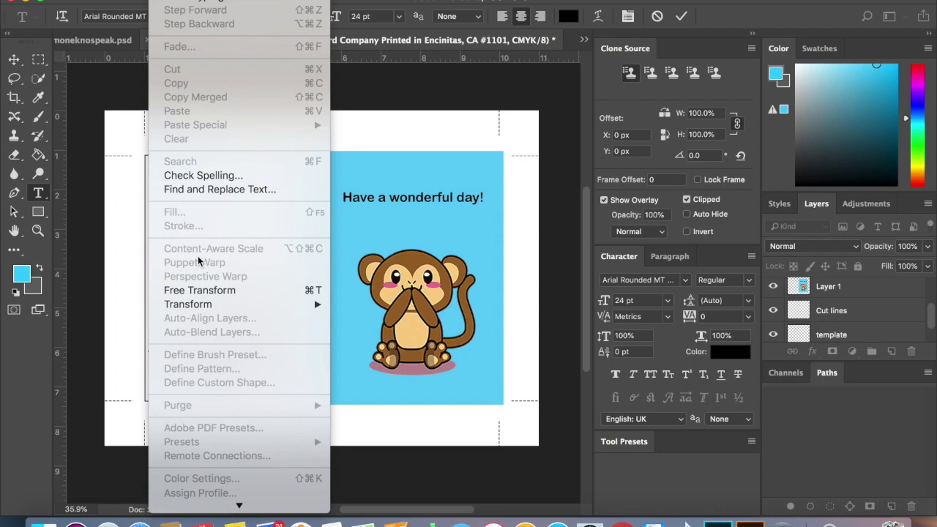
pyautogui.moveTo(189, 312)
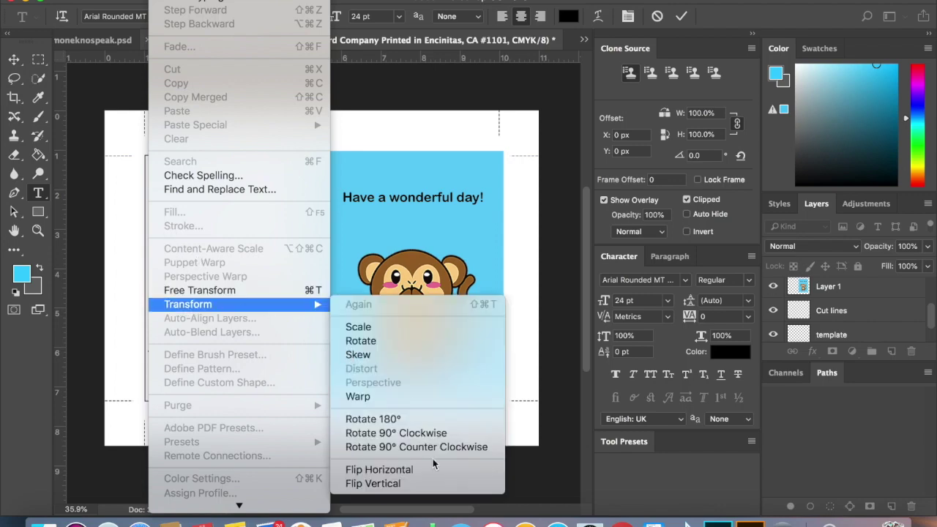
pyautogui.click(428, 420)
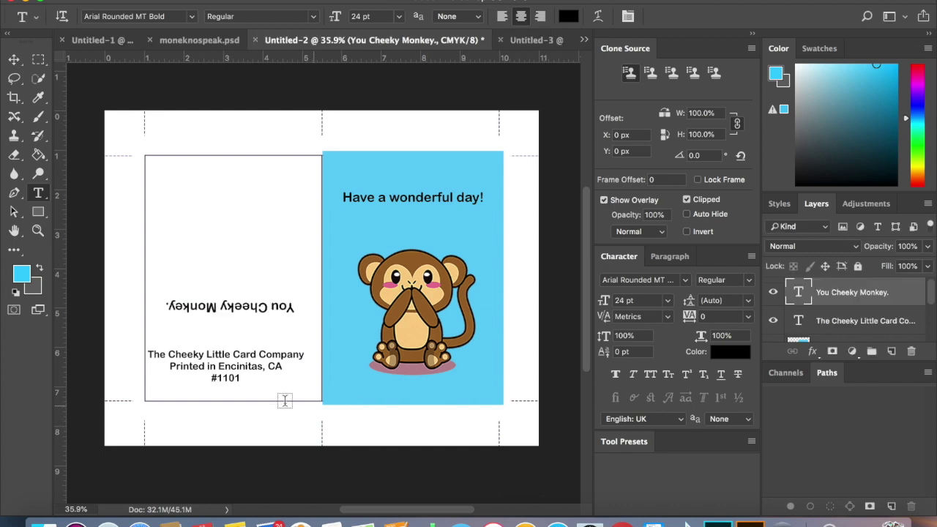
# Drag the upside-down message down, just above the company details
pyautogui.click(14, 59)
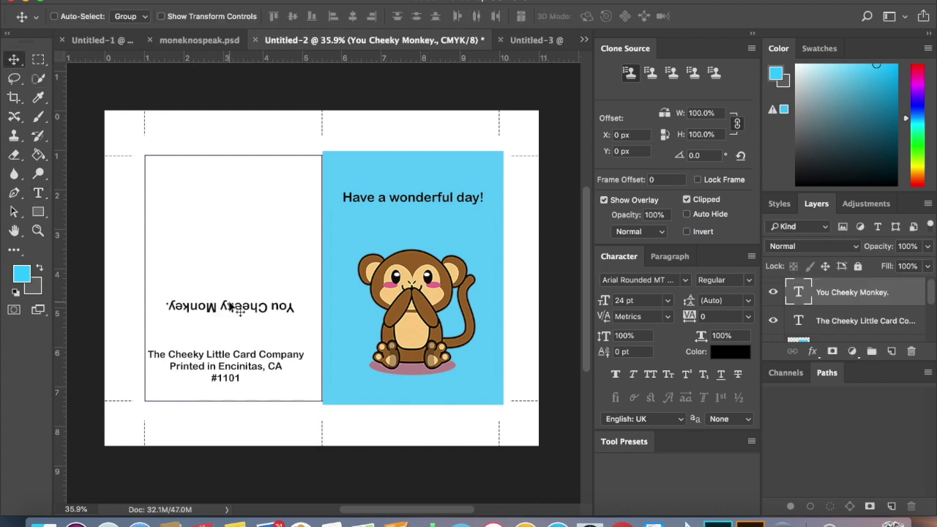
pyautogui.moveTo(228, 309); pyautogui.dragTo(231, 339)
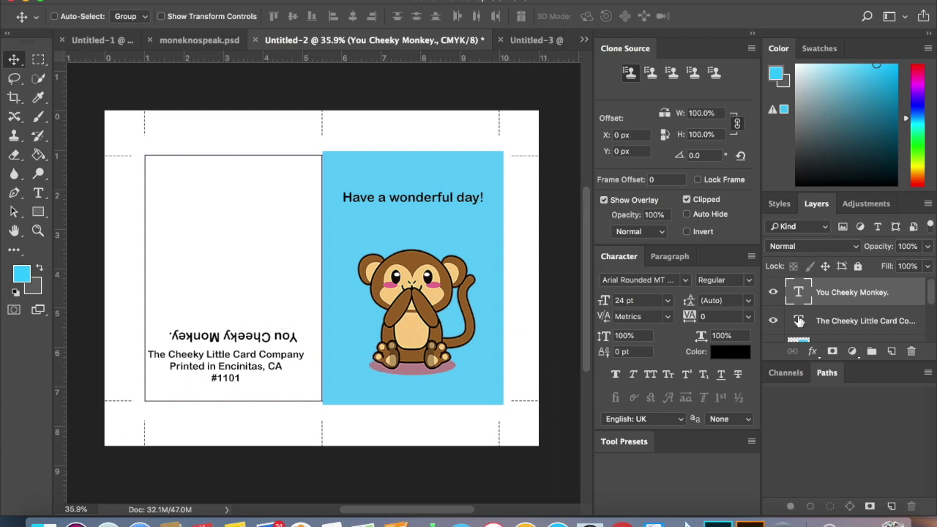
pyautogui.click(868, 324)
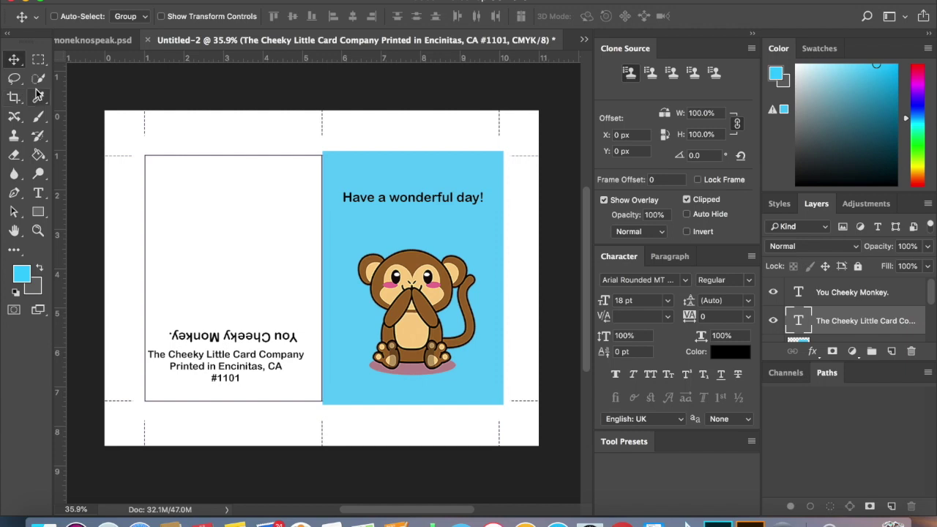
# Select all three lines of company text and shrink them to 12 pt
pyautogui.click(38, 192)
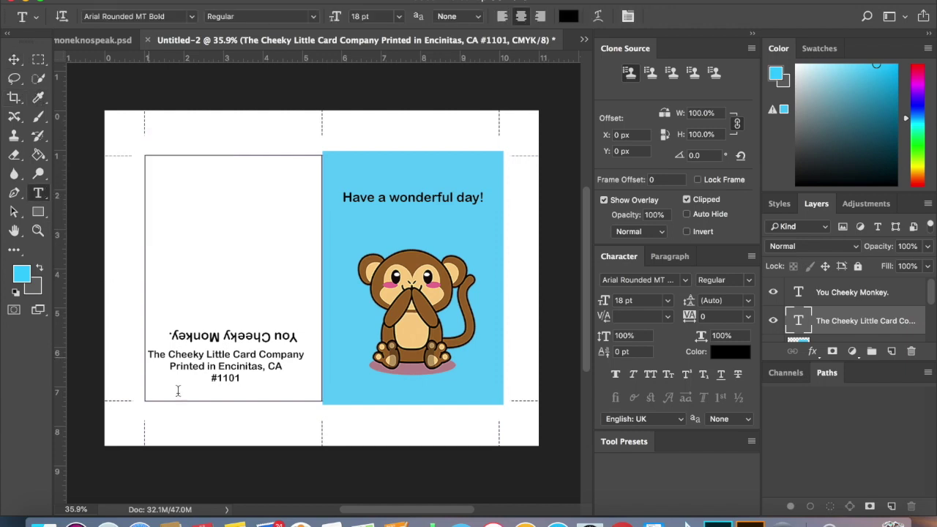
pyautogui.click(159, 359)
pyautogui.moveTo(159, 359); pyautogui.dragTo(271, 384)
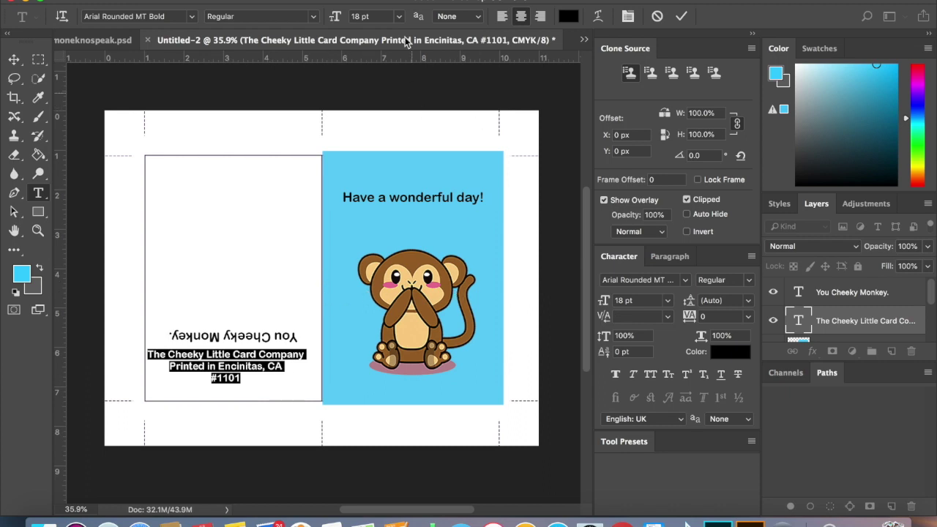
pyautogui.click(399, 17)
pyautogui.click(383, 71)
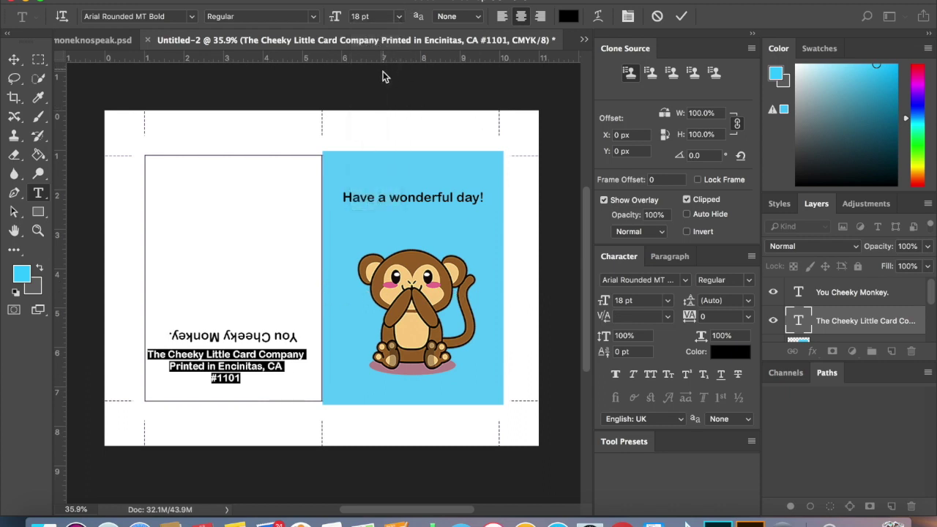
pyautogui.click(398, 16)
pyautogui.click(396, 109)
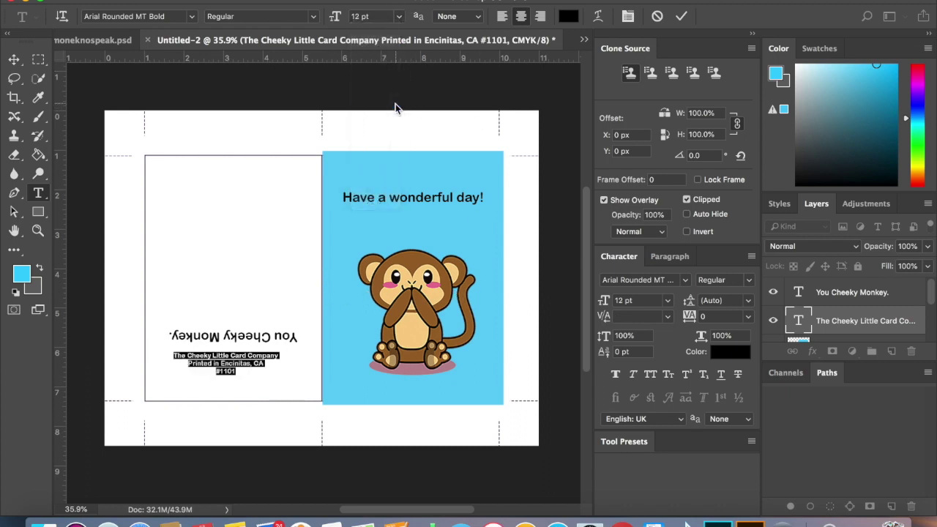
pyautogui.click(304, 255)
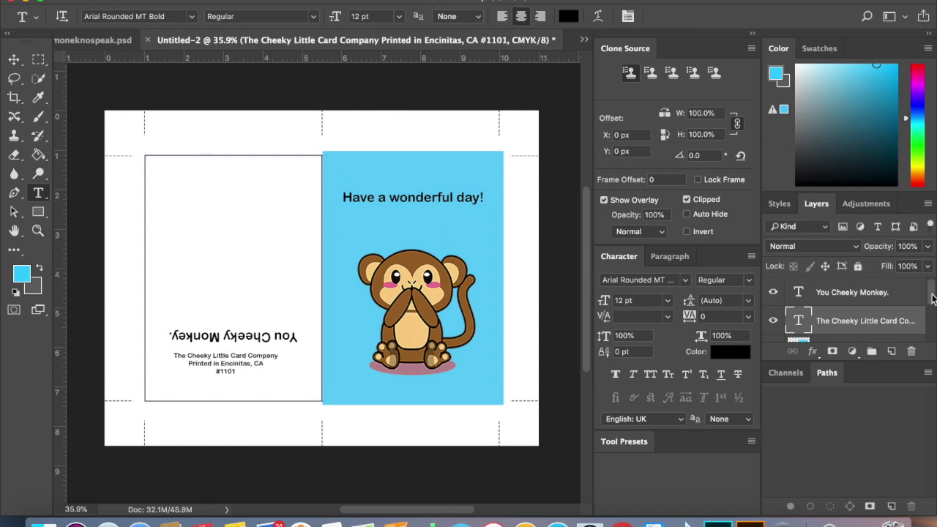
pyautogui.moveTo(932, 299); pyautogui.dragTo(933, 316)
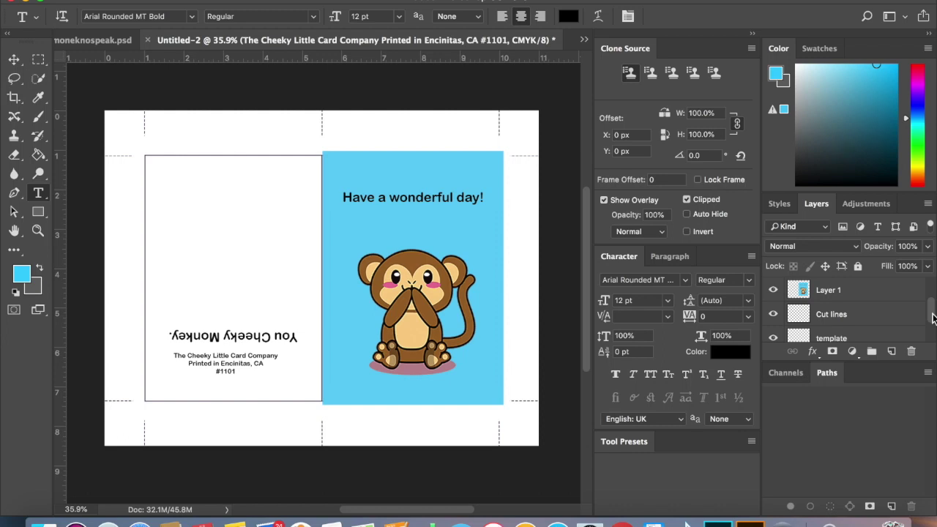
pyautogui.click(774, 315)
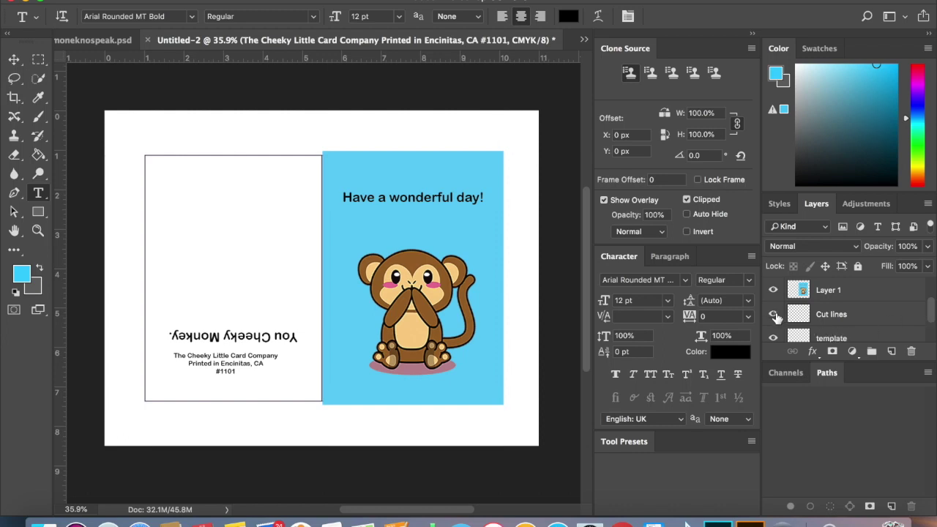
pyautogui.click(774, 314)
pyautogui.click(774, 338)
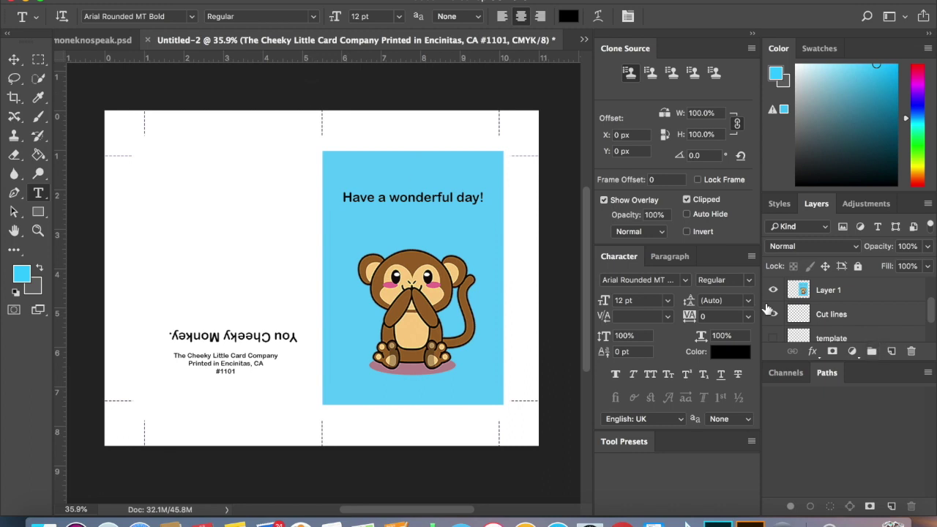
pyautogui.moveTo(931, 320); pyautogui.dragTo(932, 293)
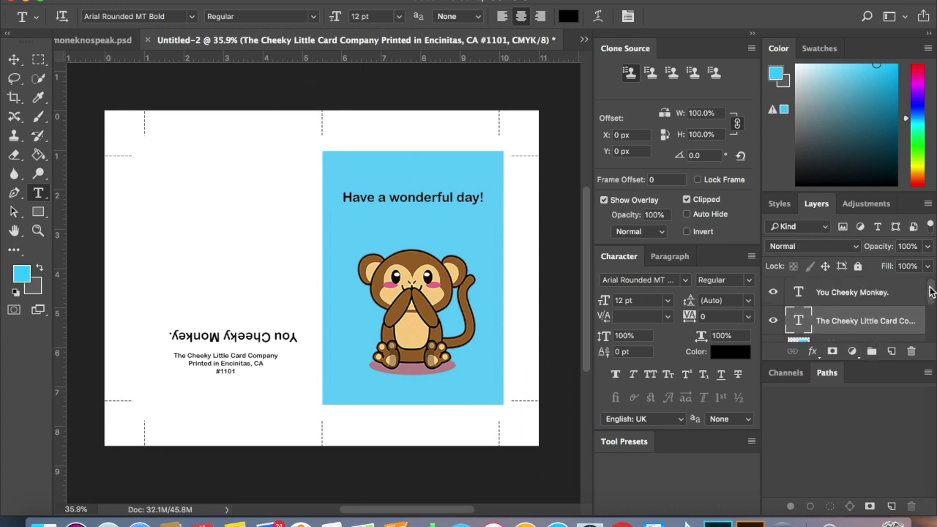
pyautogui.click(774, 293)
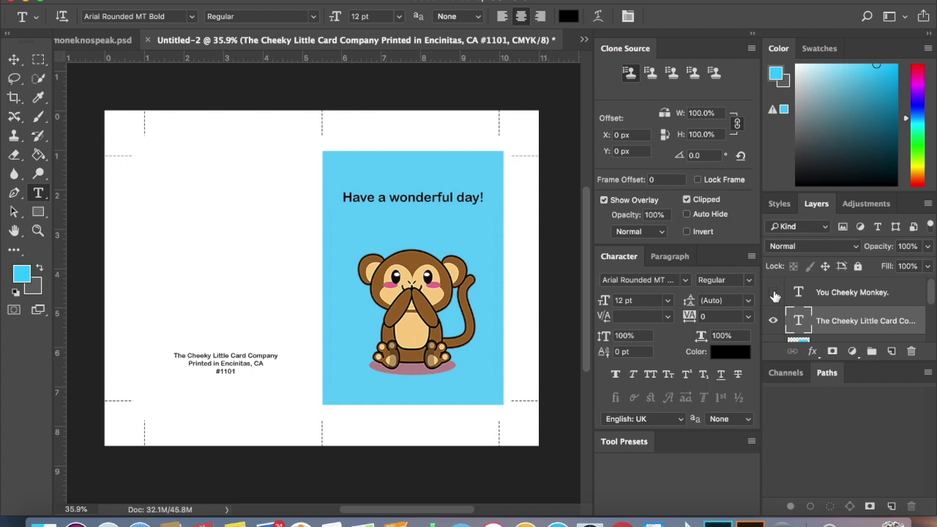
pyautogui.click(774, 293)
pyautogui.click(773, 321)
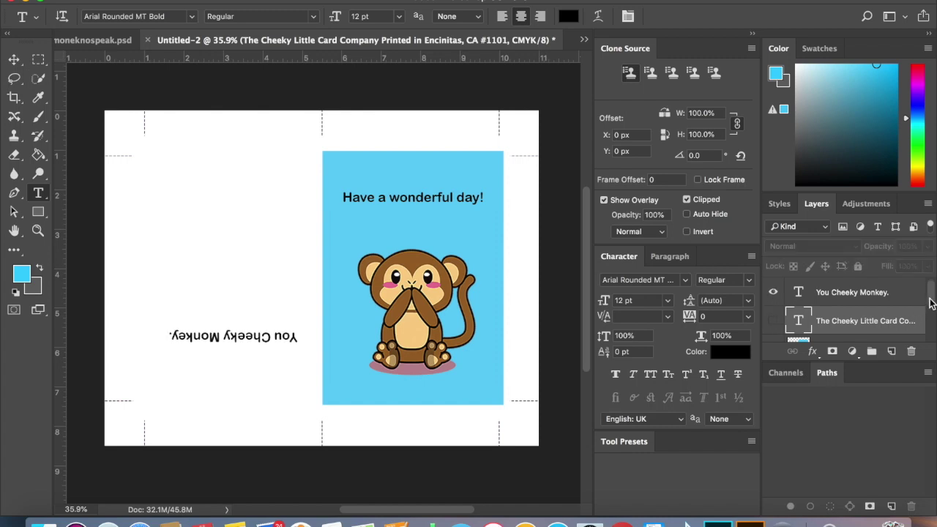
pyautogui.scroll(-2, 931, 303)
pyautogui.click(773, 318)
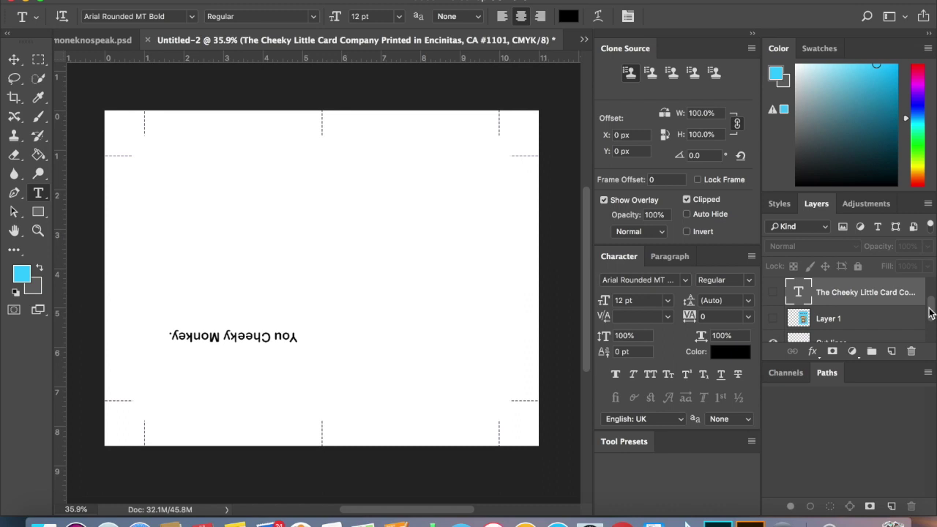
pyautogui.click(773, 318)
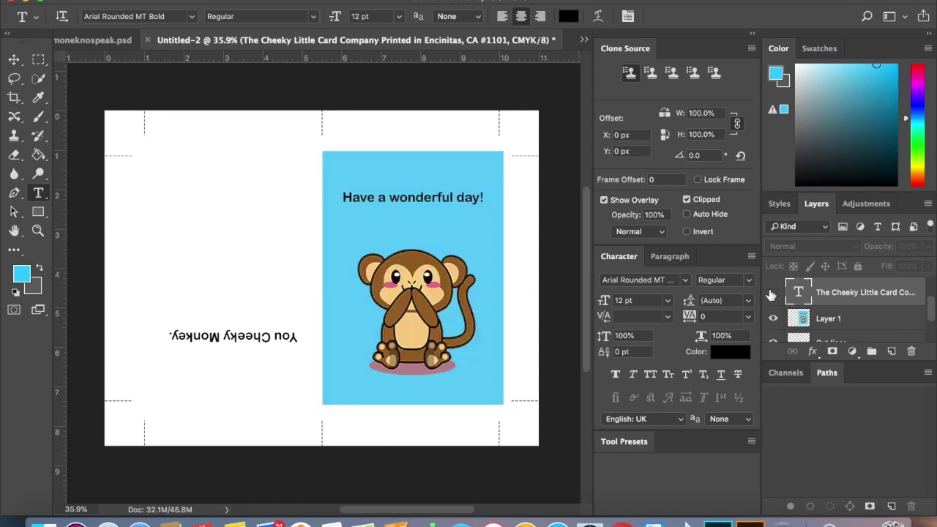
pyautogui.click(772, 292)
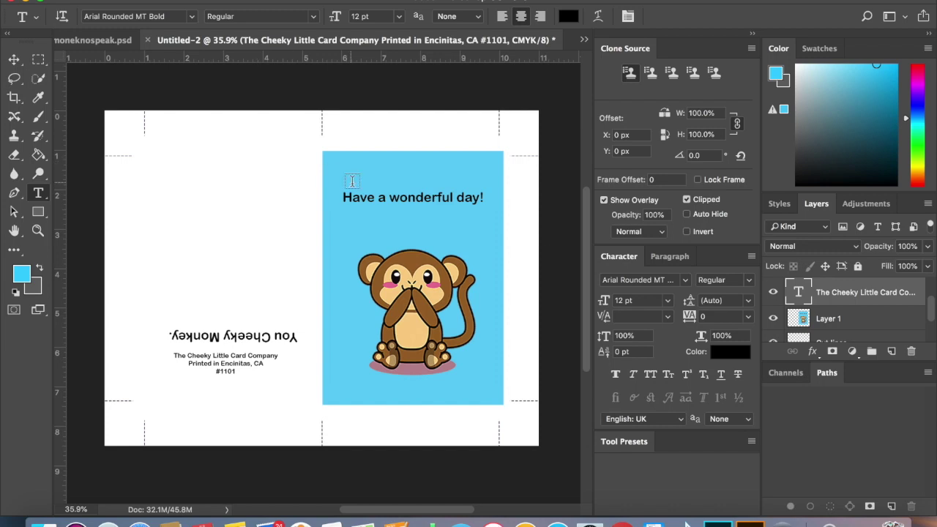
pyautogui.scroll(-3, 811, 292)
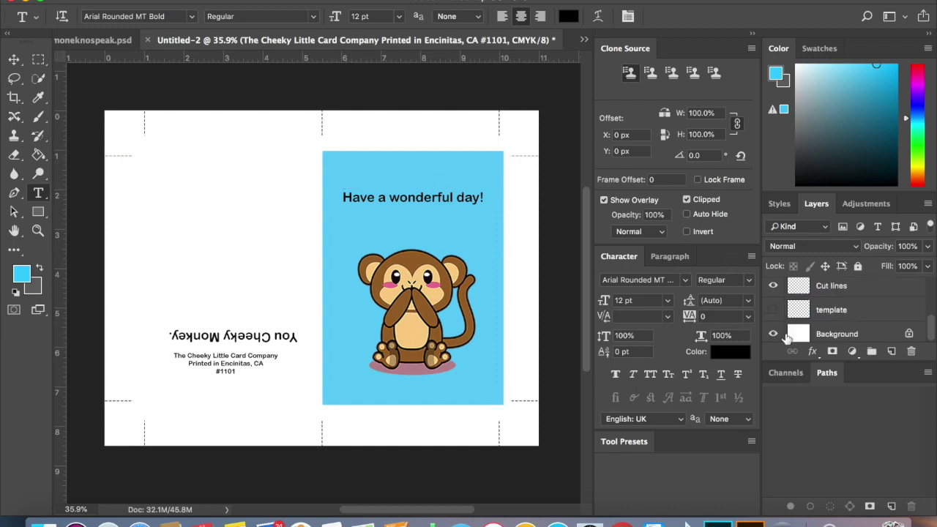
pyautogui.click(773, 310)
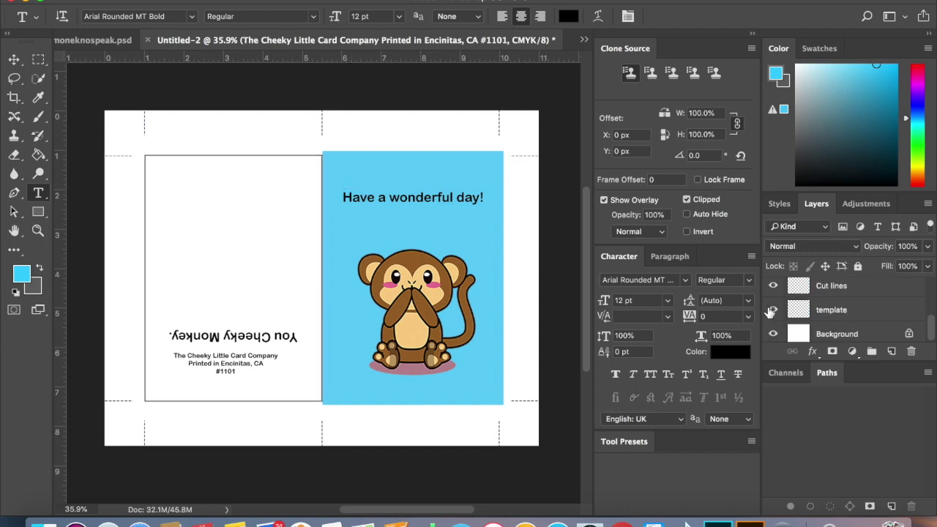